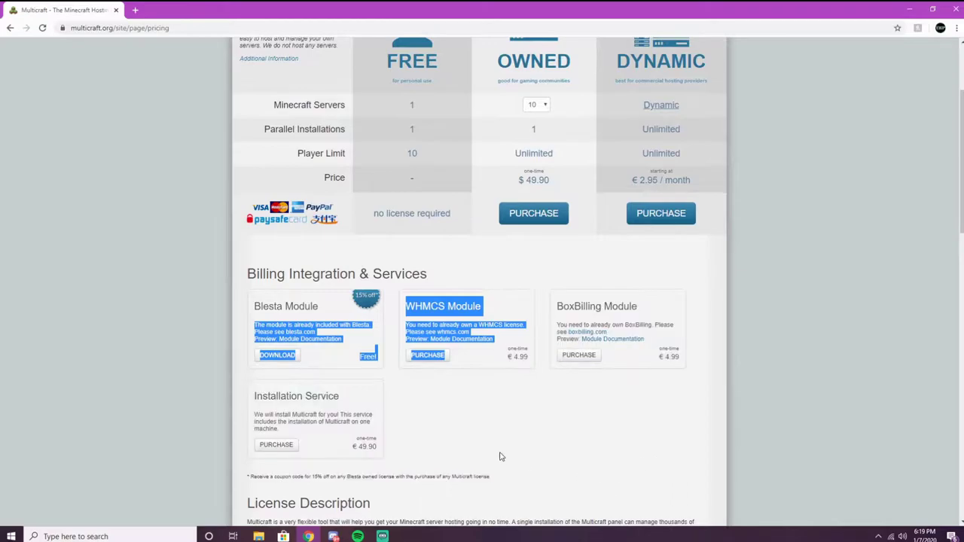
Browse the Multicraft pricing page, then load gmail.com in the same Chrome tab.
click(473, 383)
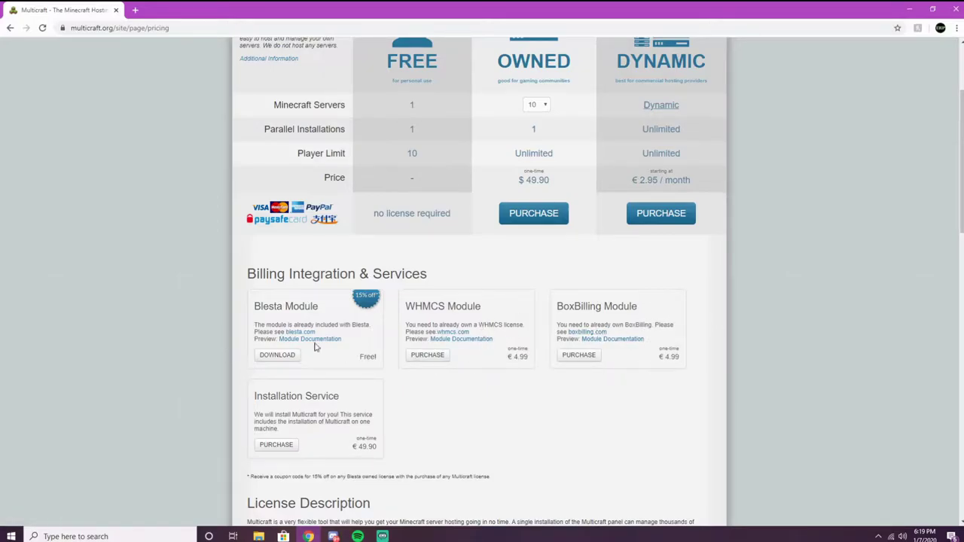
scroll(370, 331, down, 2)
scroll(387, 353, down, 2)
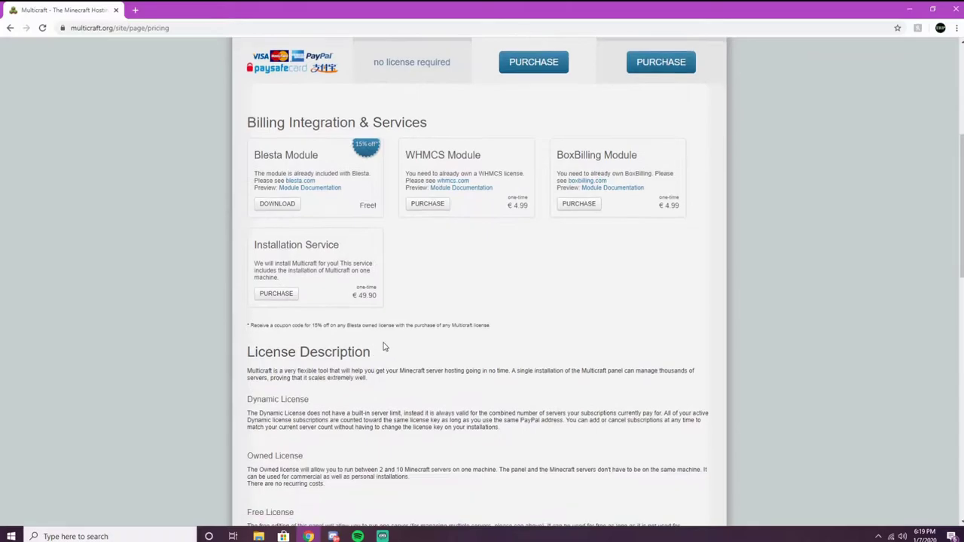
scroll(391, 351, up, 5)
scroll(392, 357, down, 2)
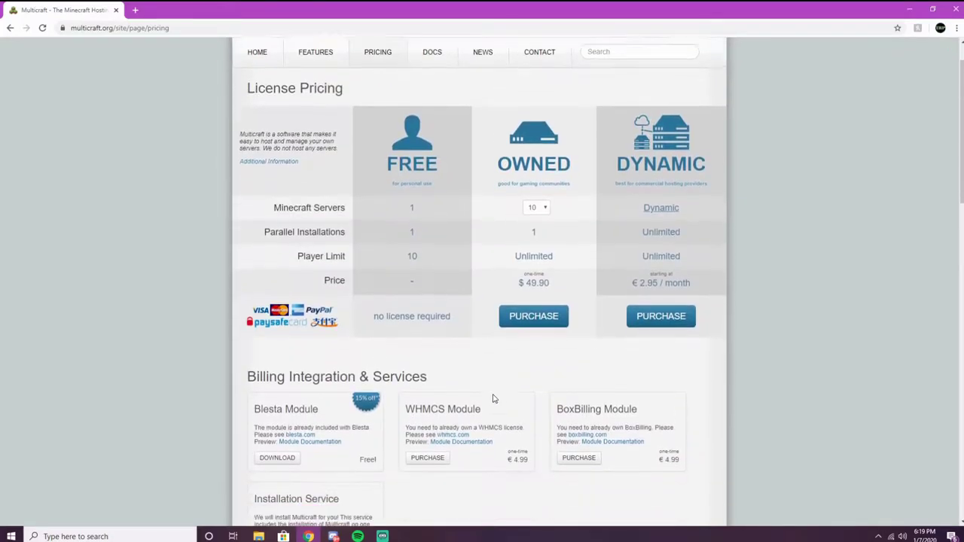
scroll(387, 238, up, 3)
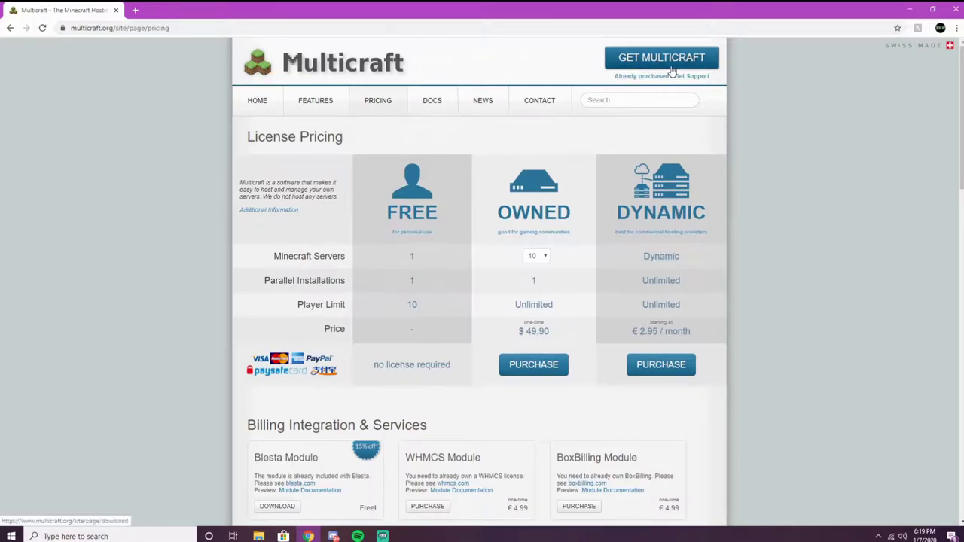
click(379, 30)
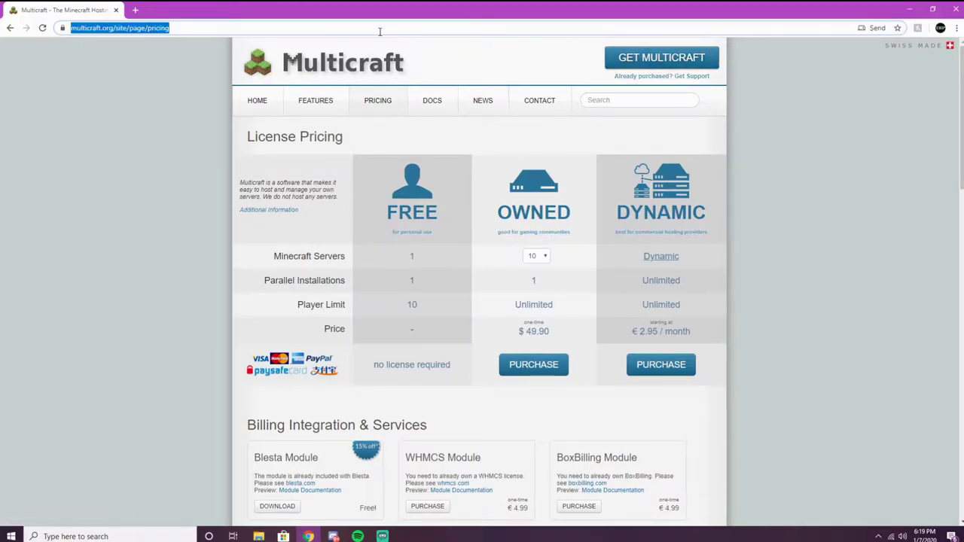
text(gmail.com)
key(Return)
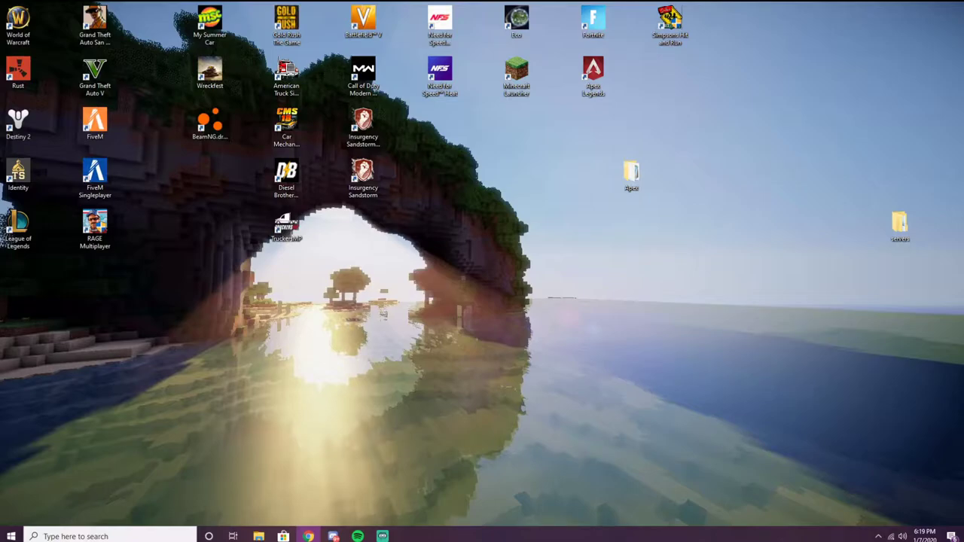
Launch the Multicraft installer from Downloads, accept the license, and keep C:\Multicraft as the install folder.
click(258, 536)
double_click(106, 167)
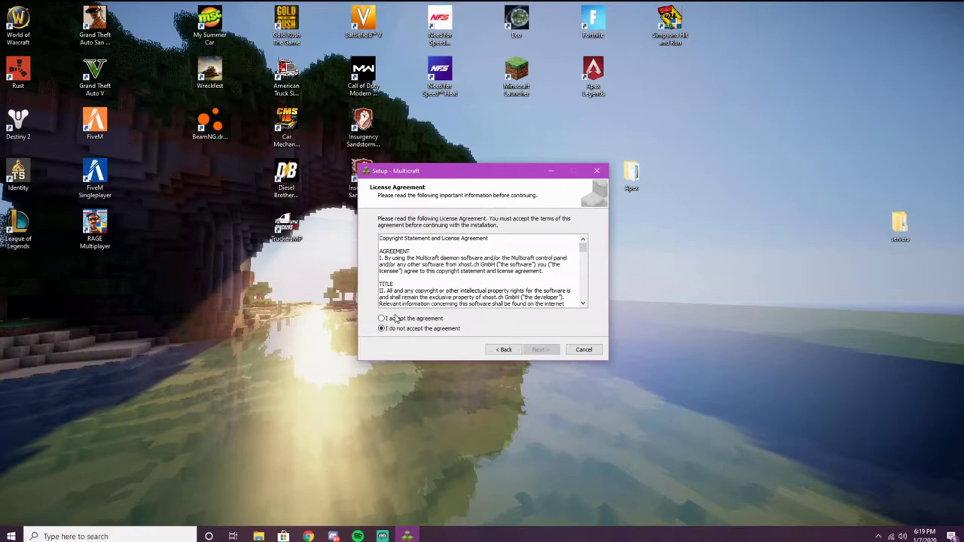
click(405, 320)
scroll(507, 279, down, 2)
scroll(506, 280, down, 5)
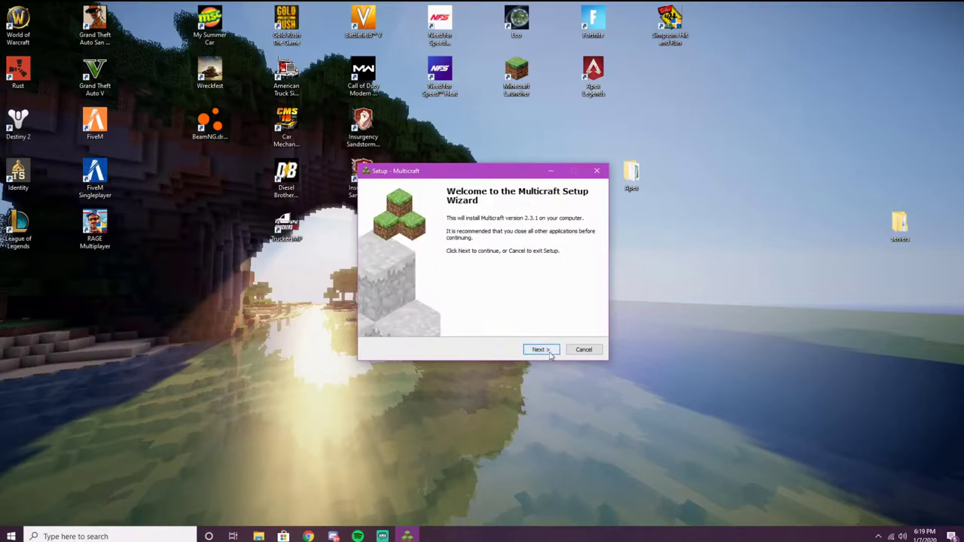
click(549, 354)
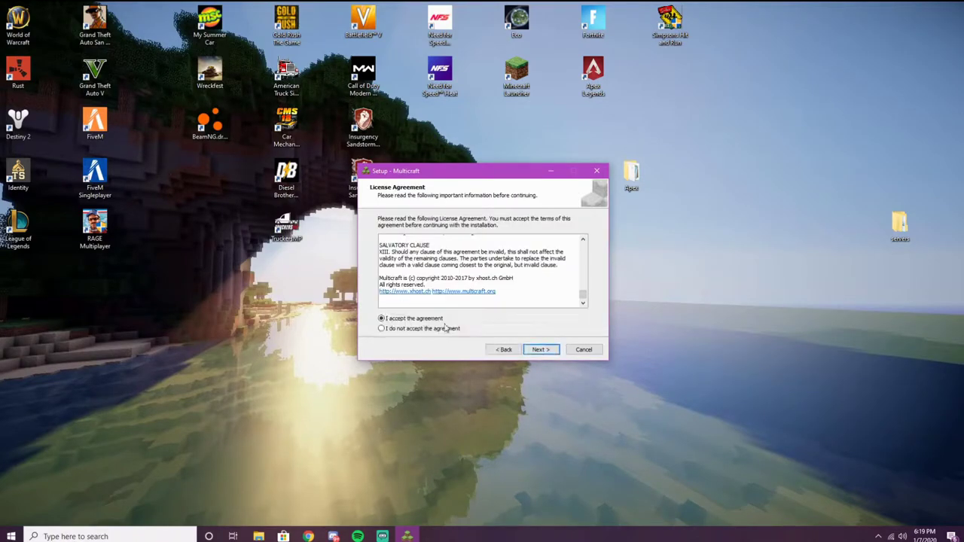
click(541, 350)
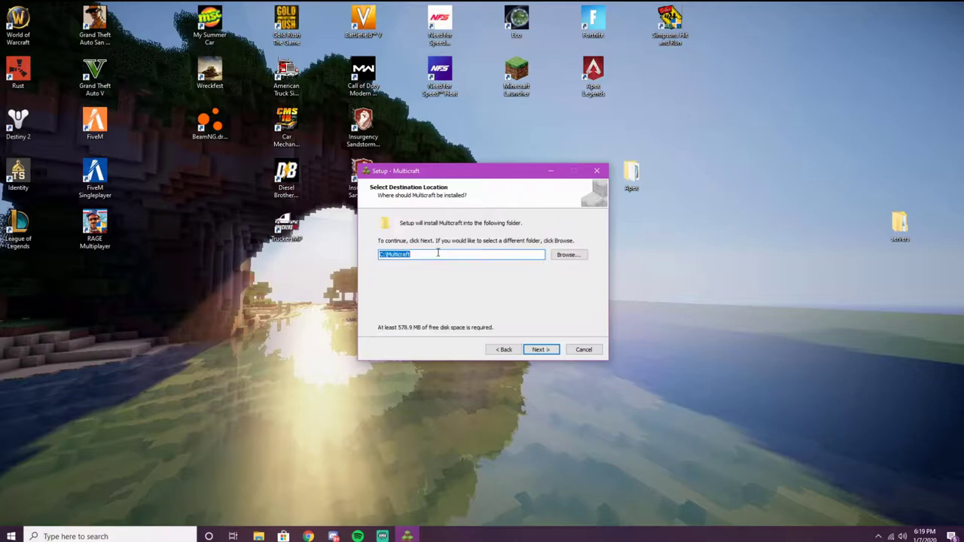
click(542, 349)
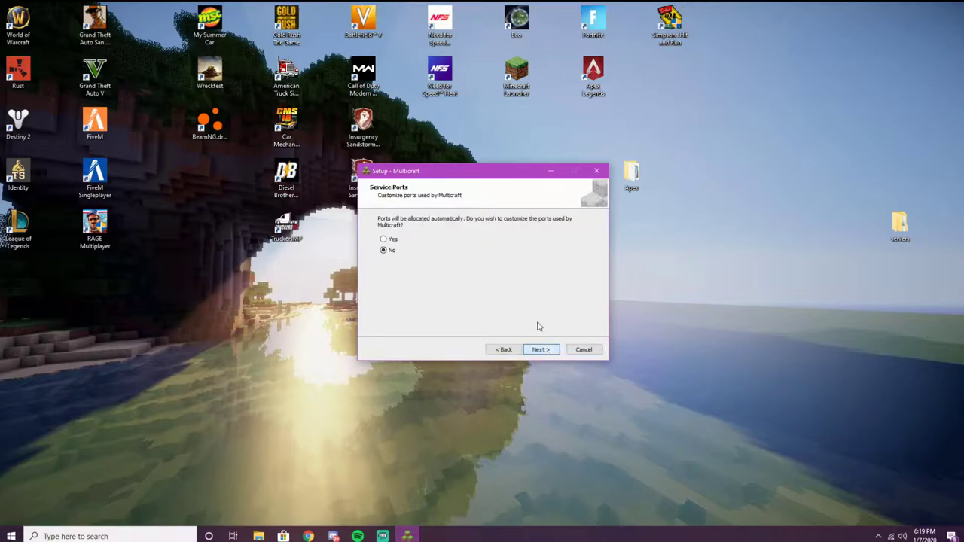
Keep the default service ports, set the admin password, and move the setup window aside.
click(391, 240)
click(539, 350)
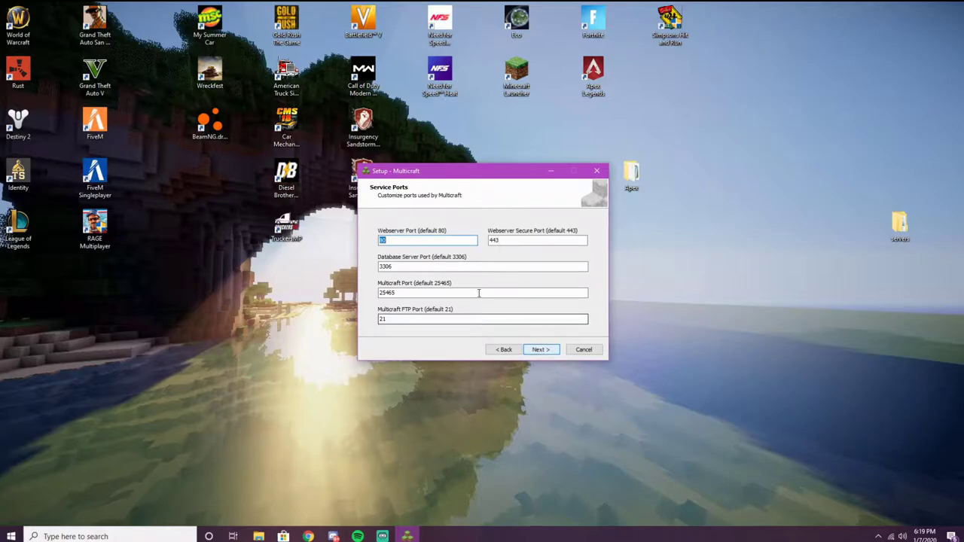
click(539, 350)
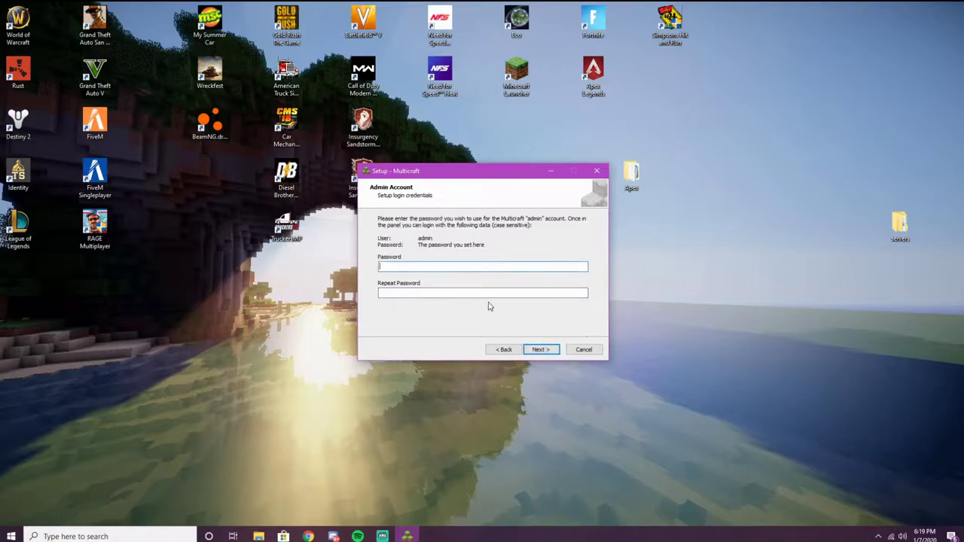
text(aa)
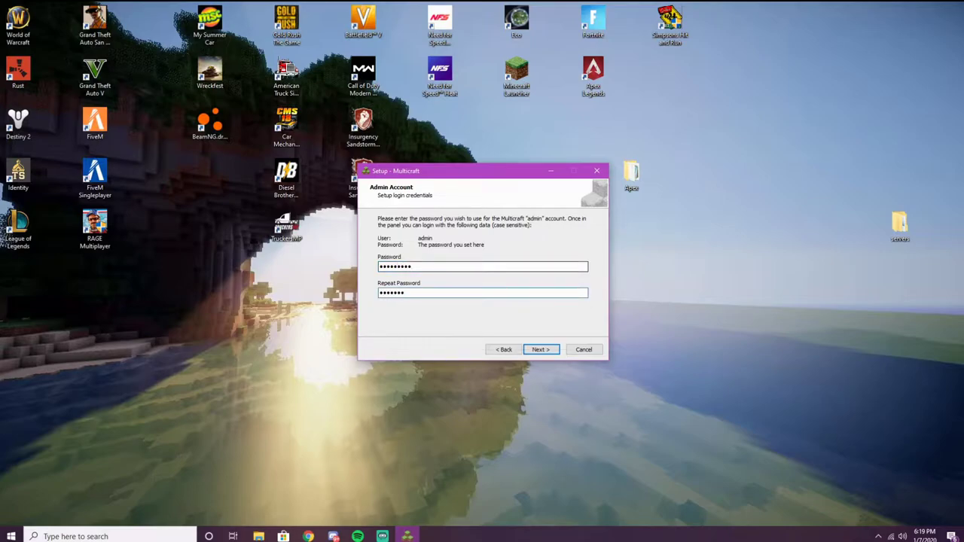
text(aa)
key(Return)
drag(414, 172, 0, 143)
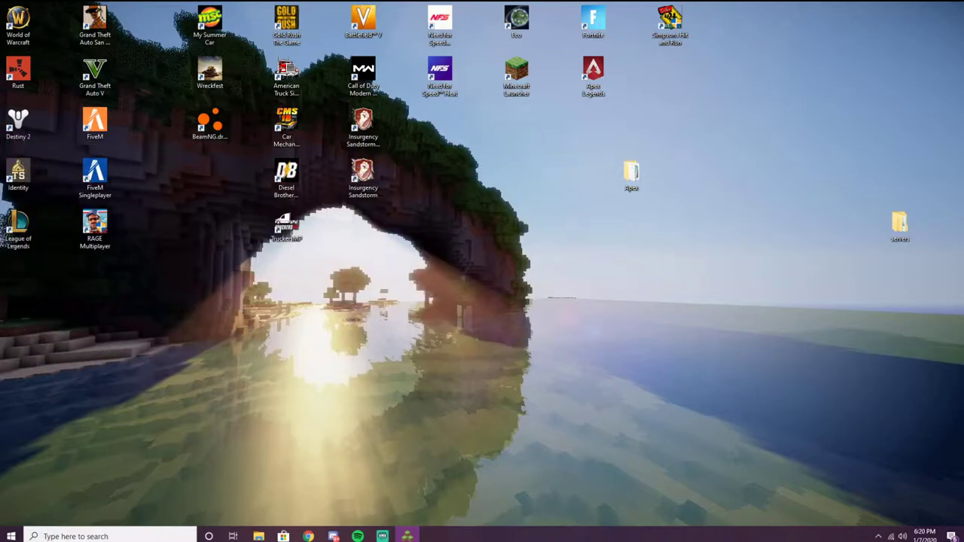
Bring the setup window back, keep the Start Menu folder and desktop shortcut, and install.
click(308, 536)
drag(257, 208, 611, 223)
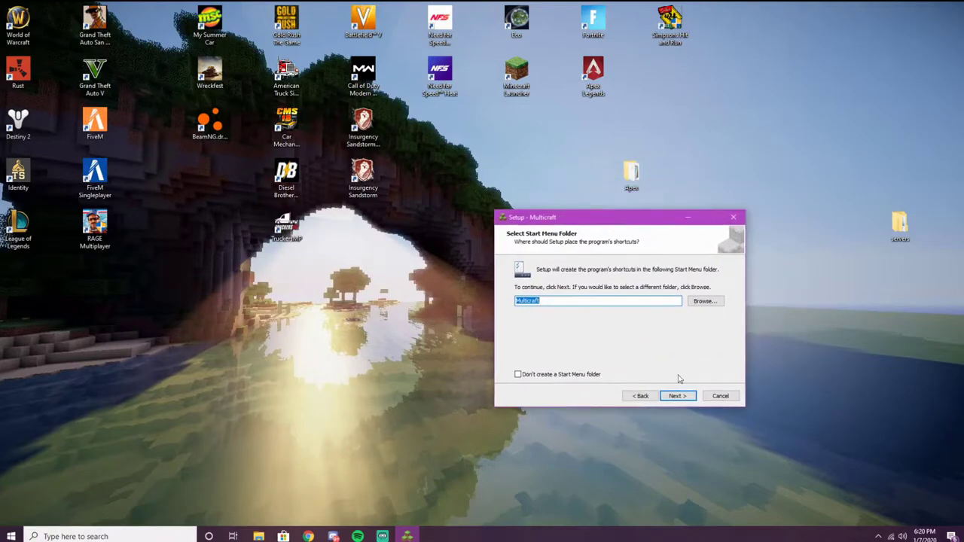
click(672, 399)
click(673, 400)
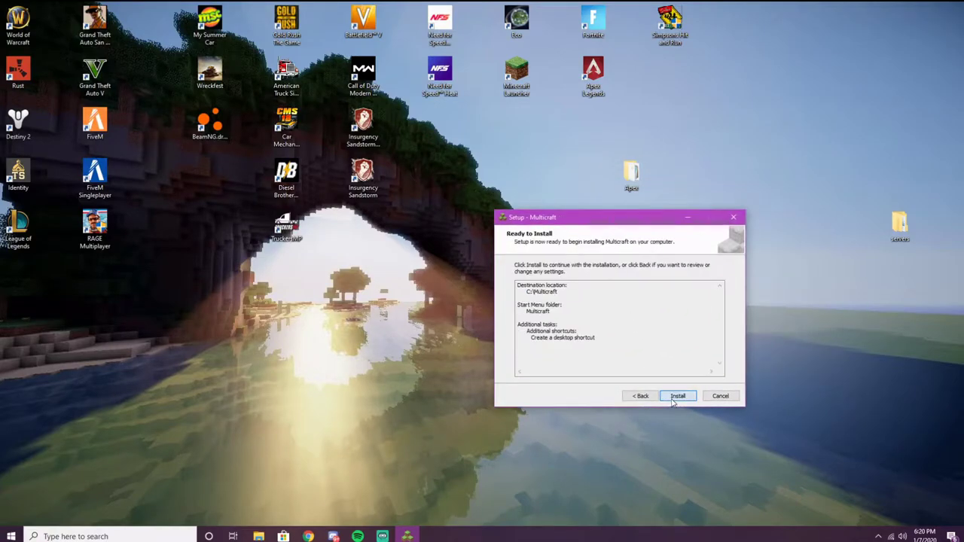
click(675, 397)
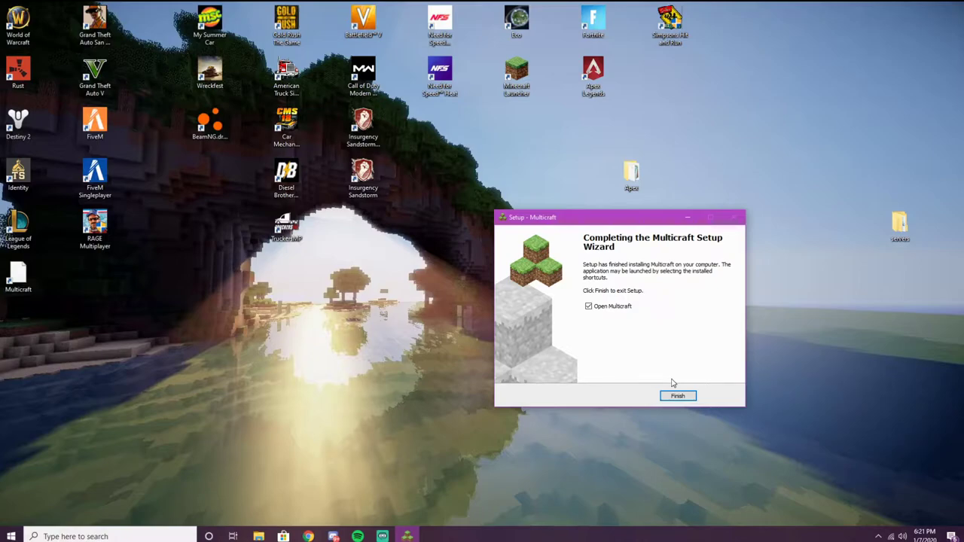
Finish setup, close the Gmail tab, and log in with Stay logged in and Allow IP changes.
click(674, 396)
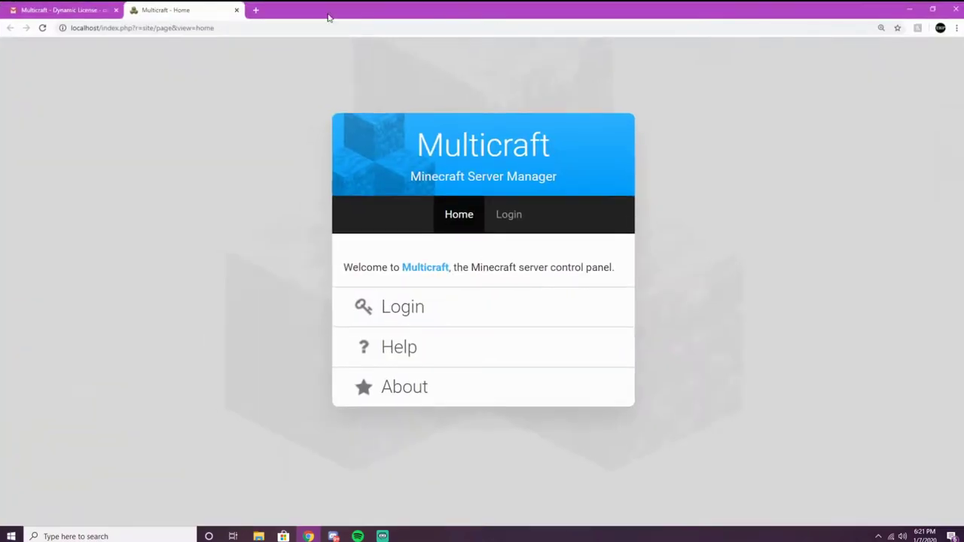
click(115, 10)
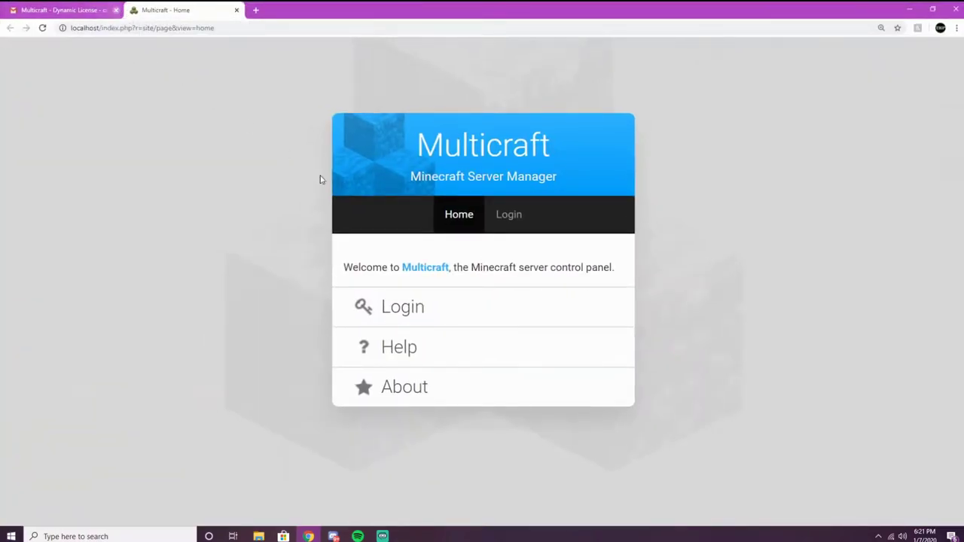
click(500, 214)
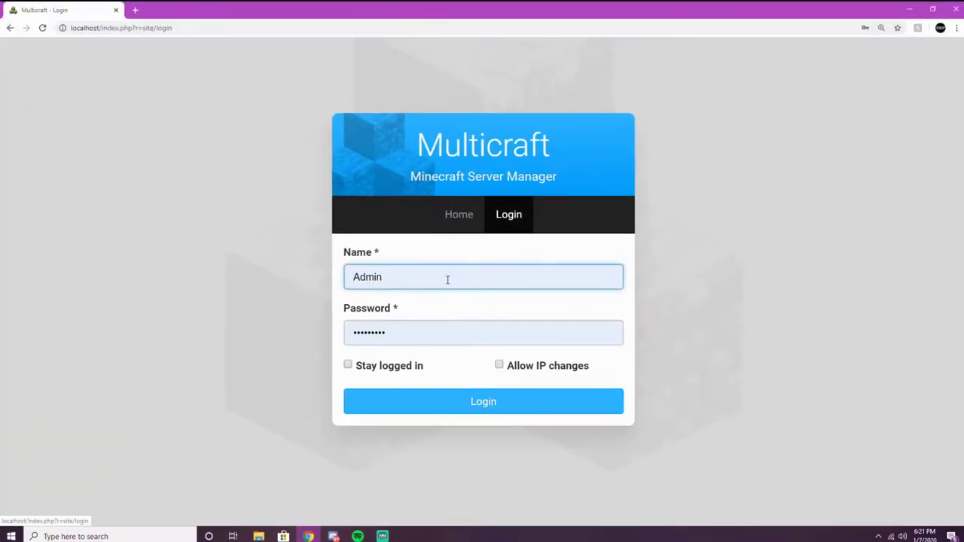
click(380, 368)
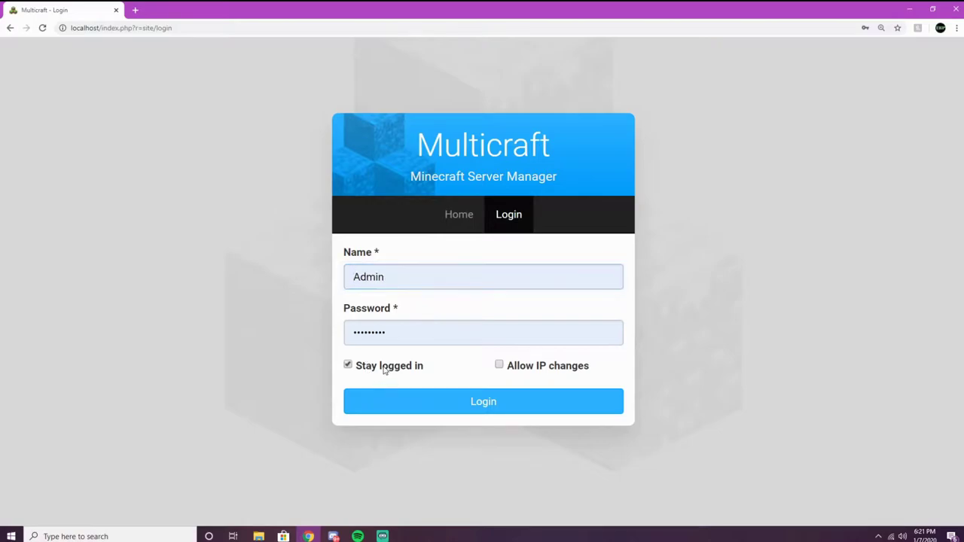
click(509, 367)
click(486, 406)
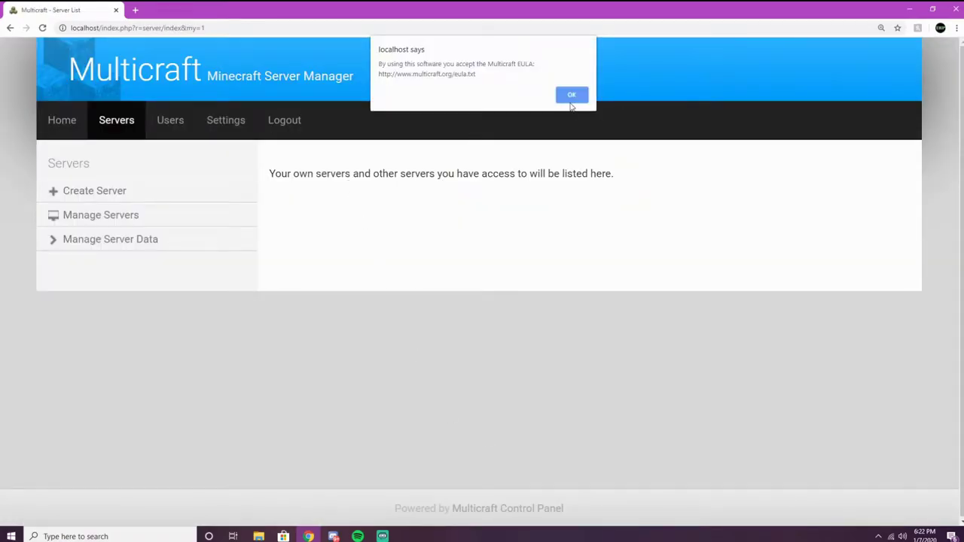
Dismiss the EULA notice and start a new server named Twizted with 10000 player slots.
click(571, 98)
click(152, 206)
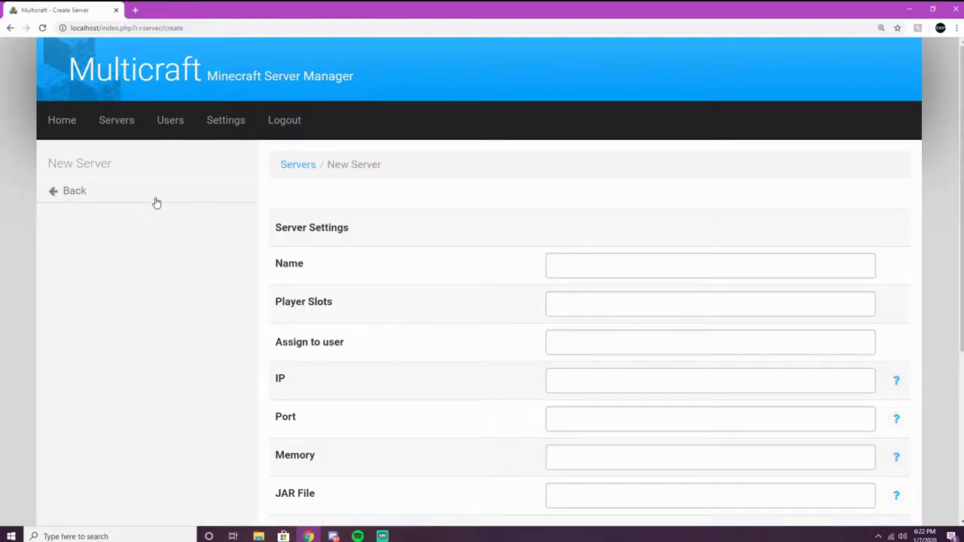
click(561, 272)
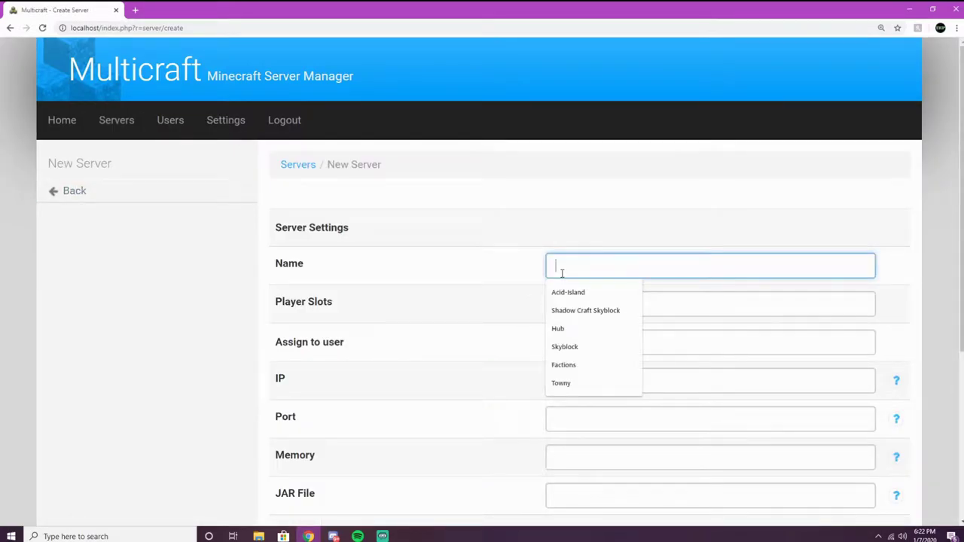
text(T)
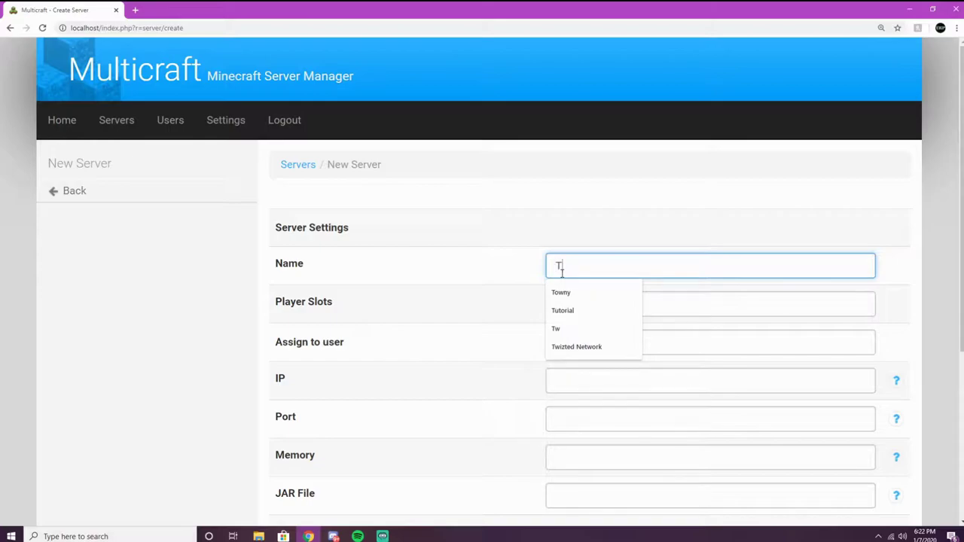
text(wizted)
key(Tab)
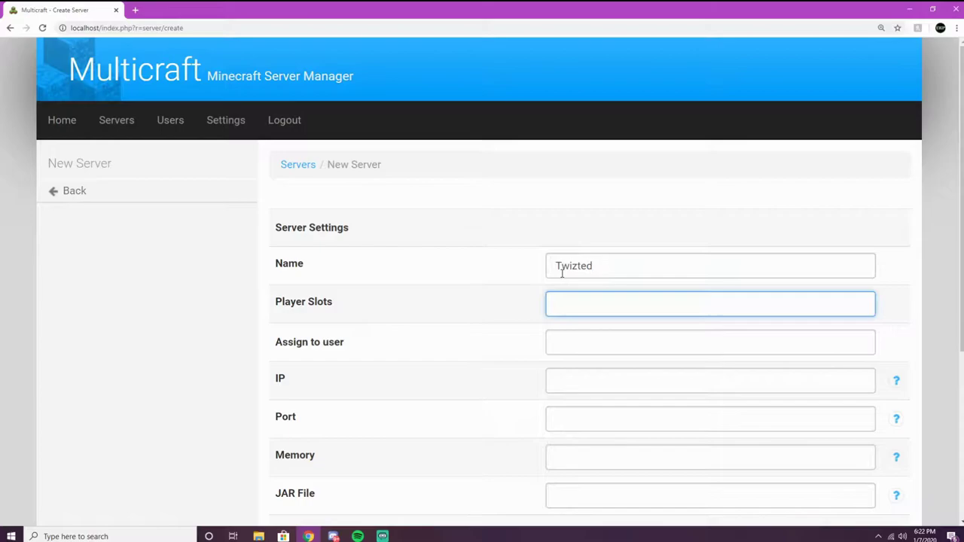
text(10000)
Leave the IP field empty and set the server port to 25565.
click(574, 337)
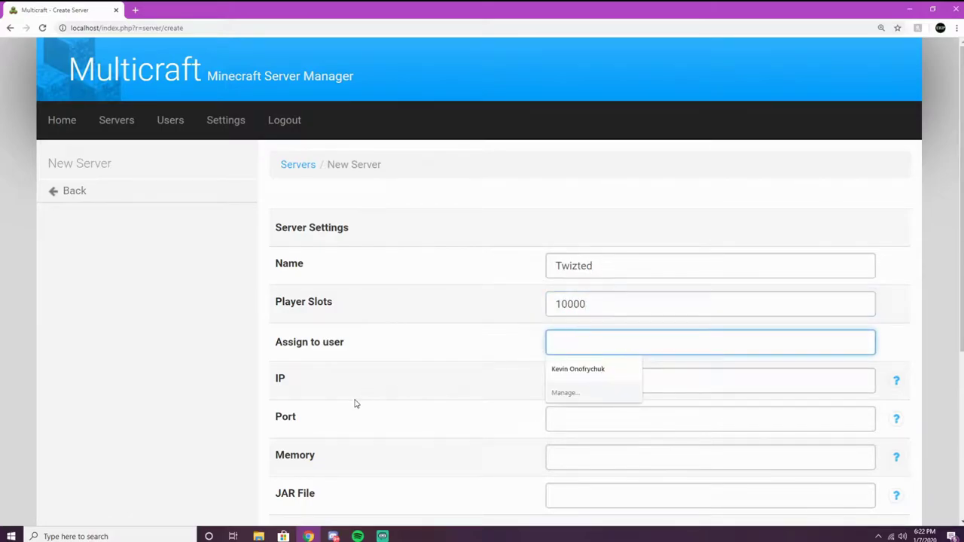
click(583, 378)
click(527, 383)
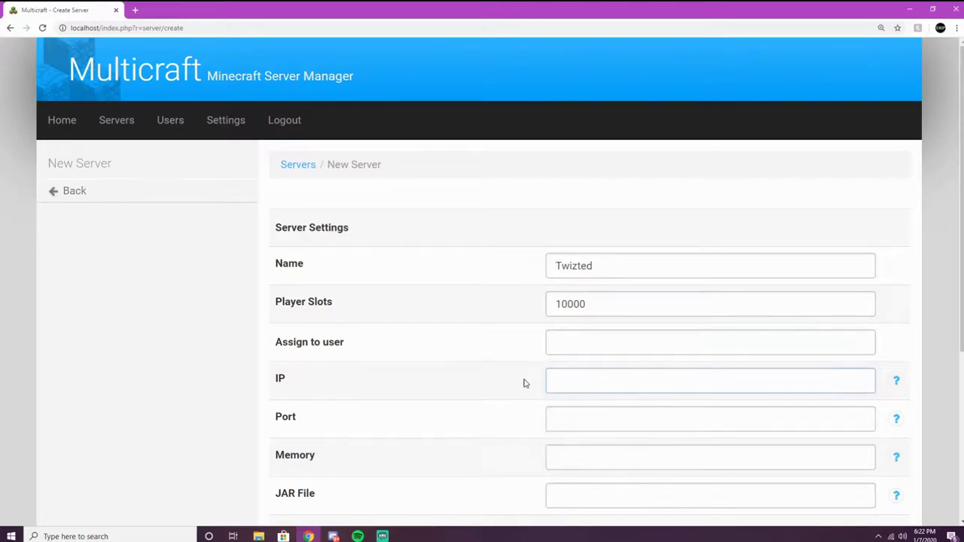
click(557, 418)
text(25565)
click(482, 437)
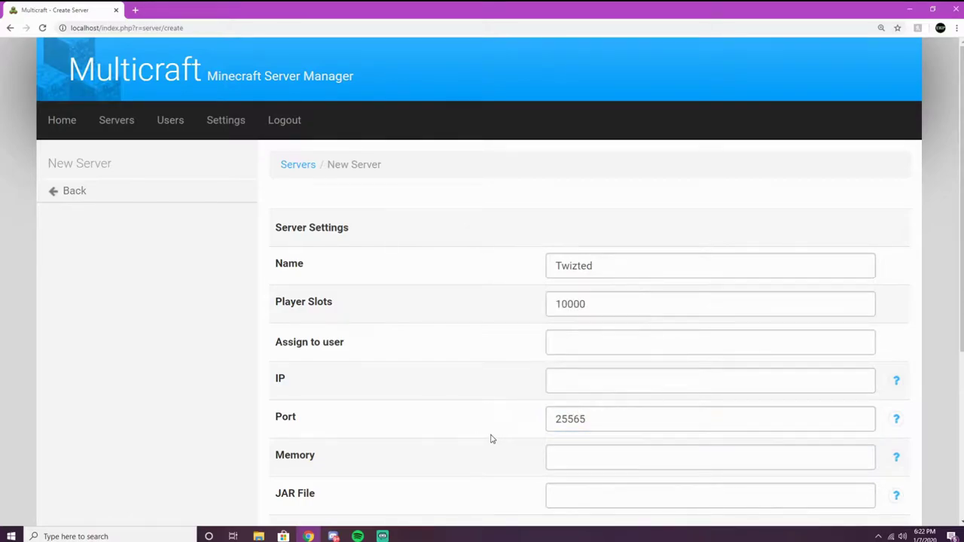
Set memory to 5200 and leave the JAR File field empty.
click(585, 452)
click(581, 413)
scroll(442, 493, down, 2)
click(615, 341)
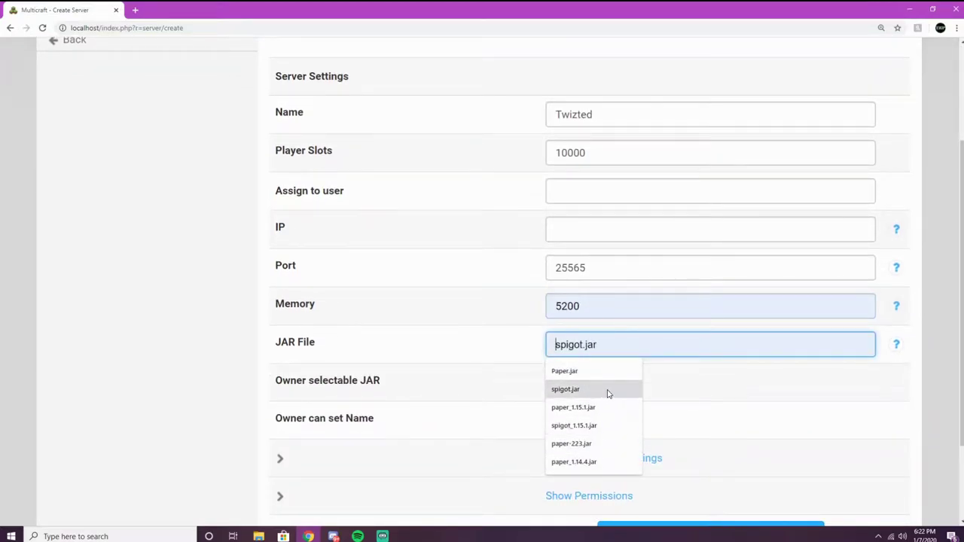
click(474, 349)
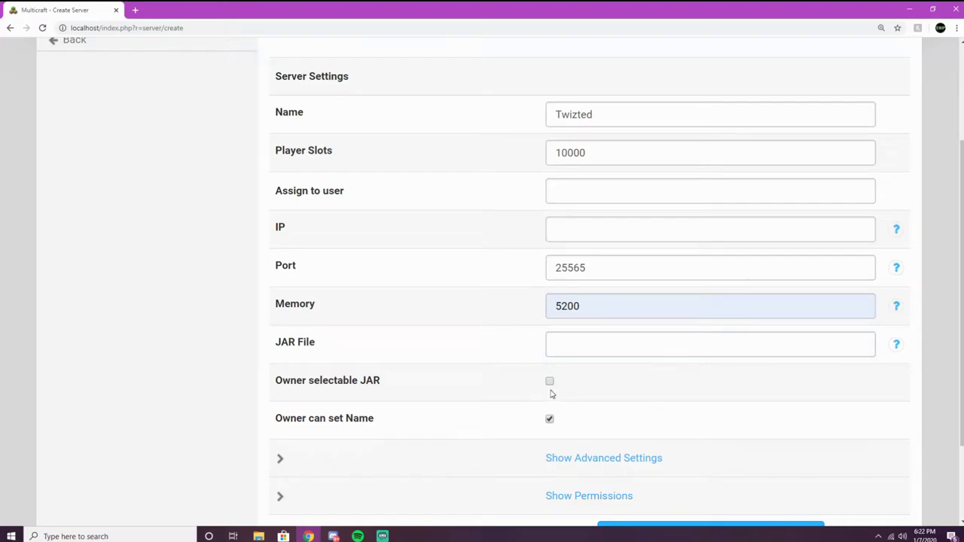
scroll(268, 458, down, 2)
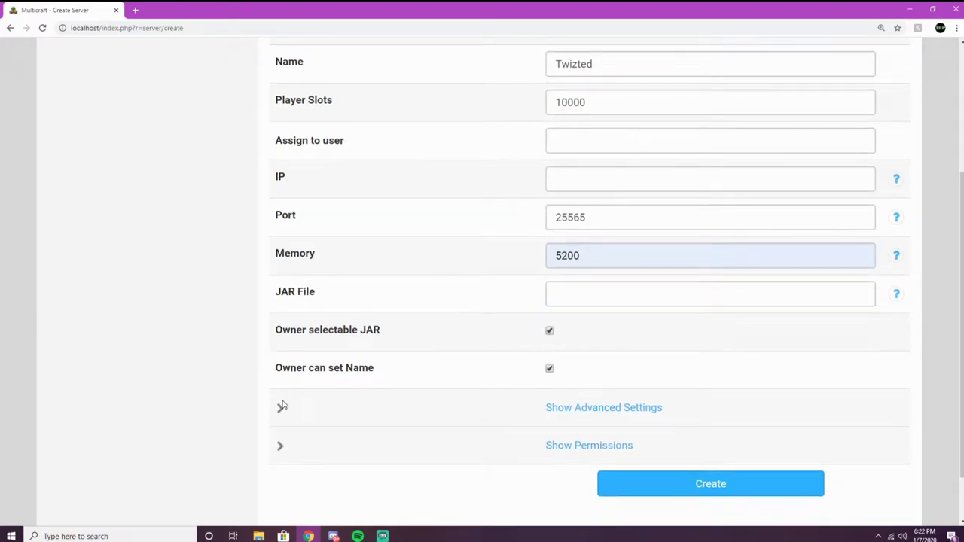
Show the advanced settings and let the owner manage FTP access.
click(559, 407)
scroll(598, 329, down, 5)
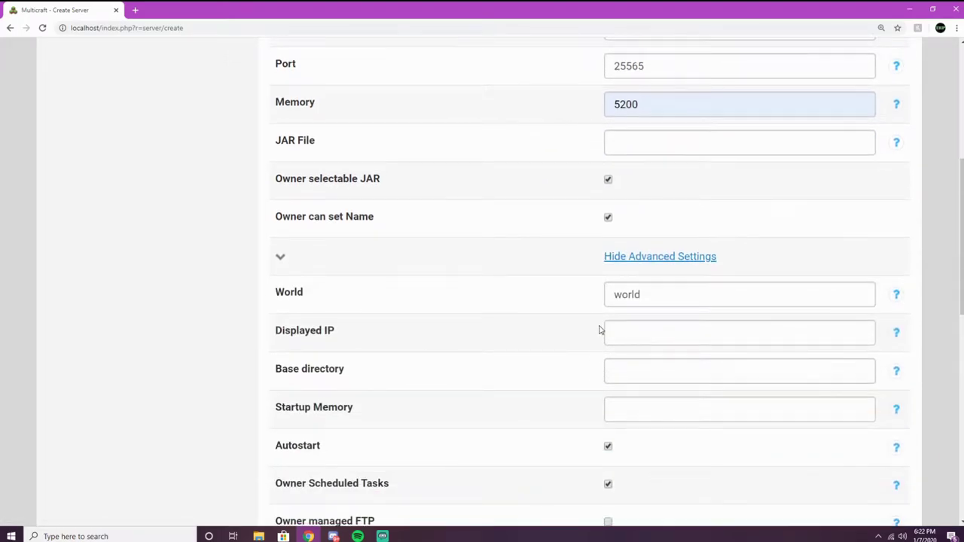
scroll(603, 286, down, 1)
mouse_move(898, 234)
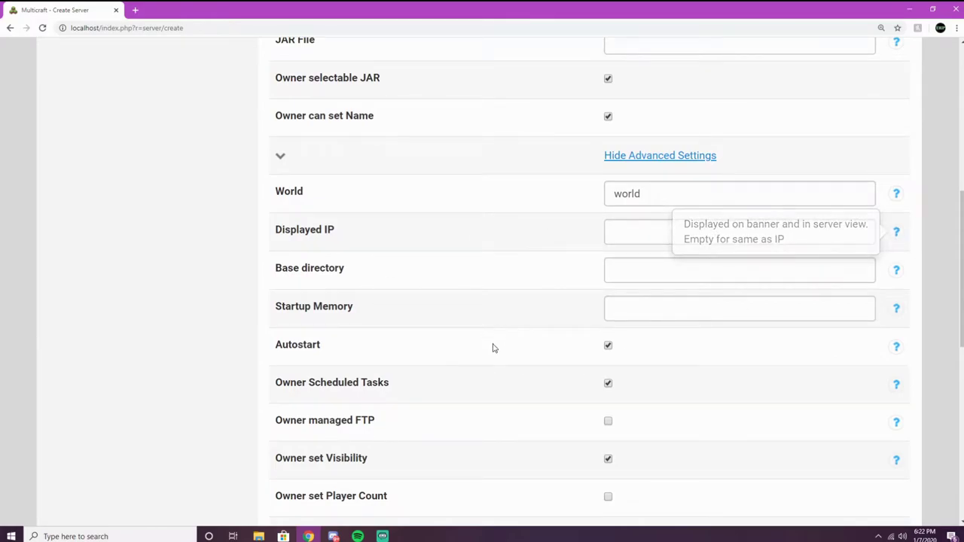
scroll(604, 310, down, 2)
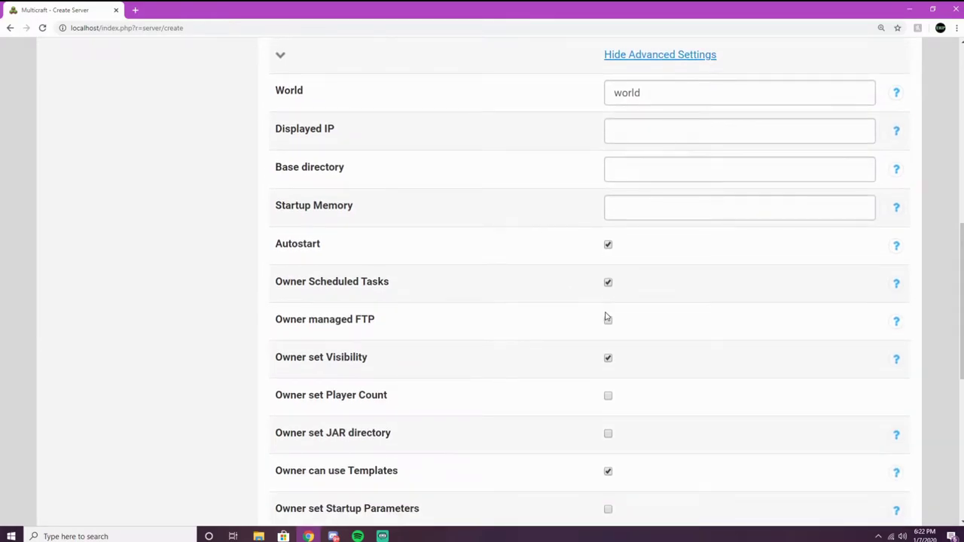
click(608, 322)
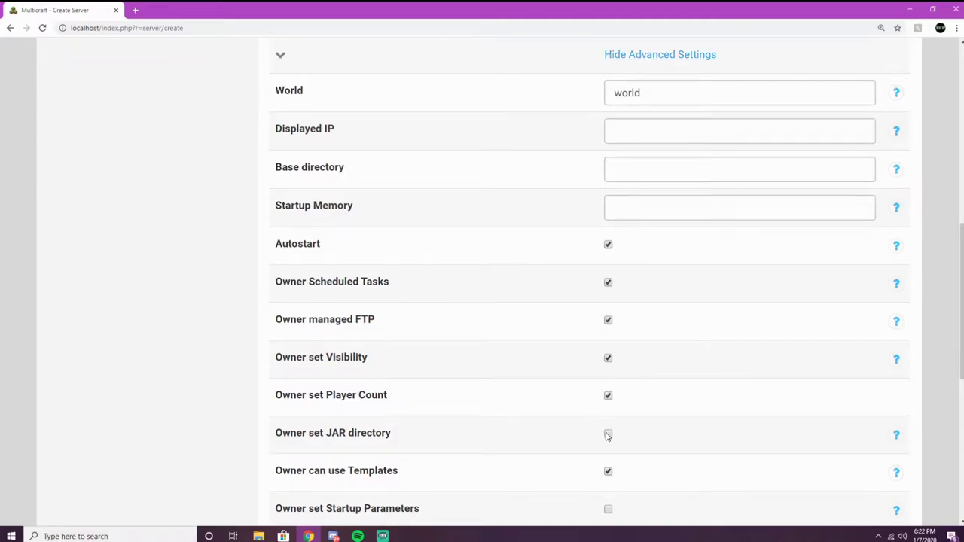
scroll(597, 456, down, 1)
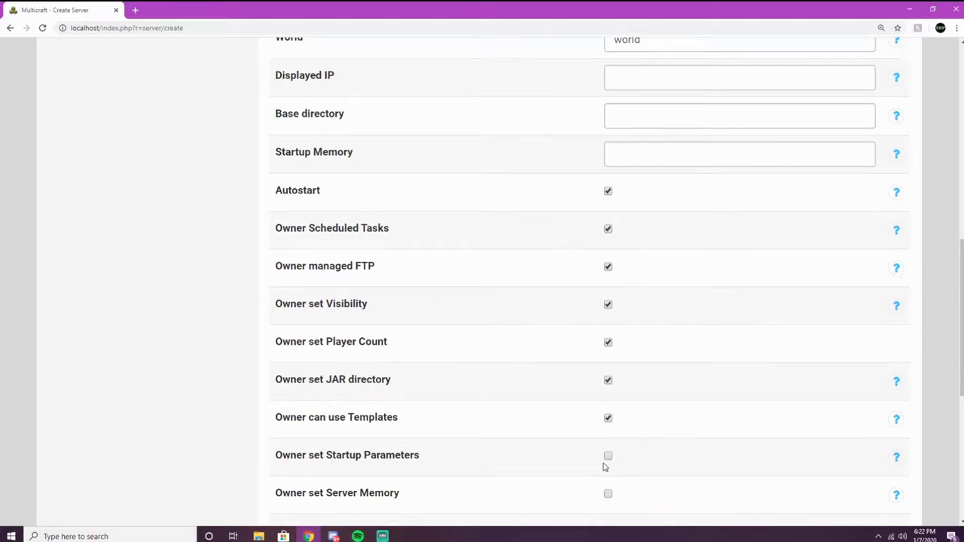
scroll(607, 459, down, 2)
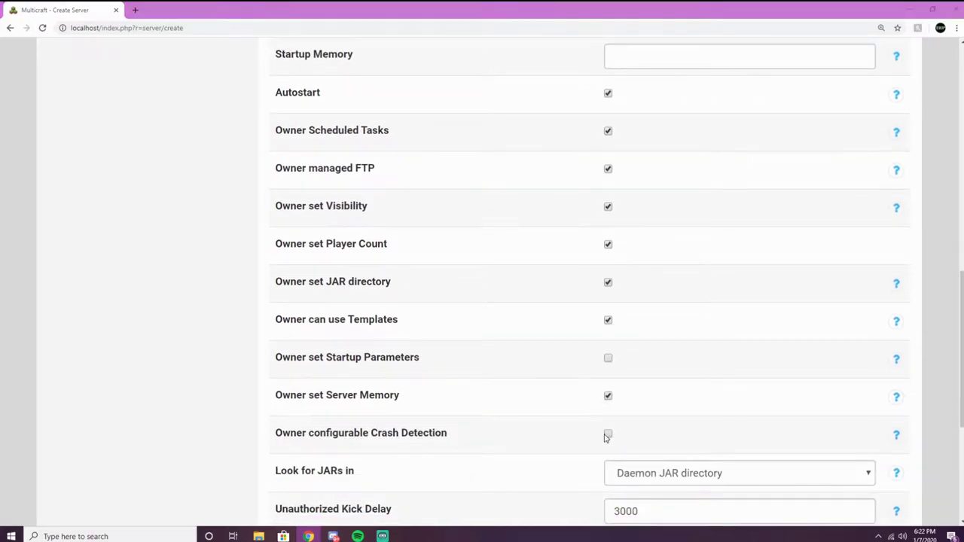
scroll(607, 438, down, 6)
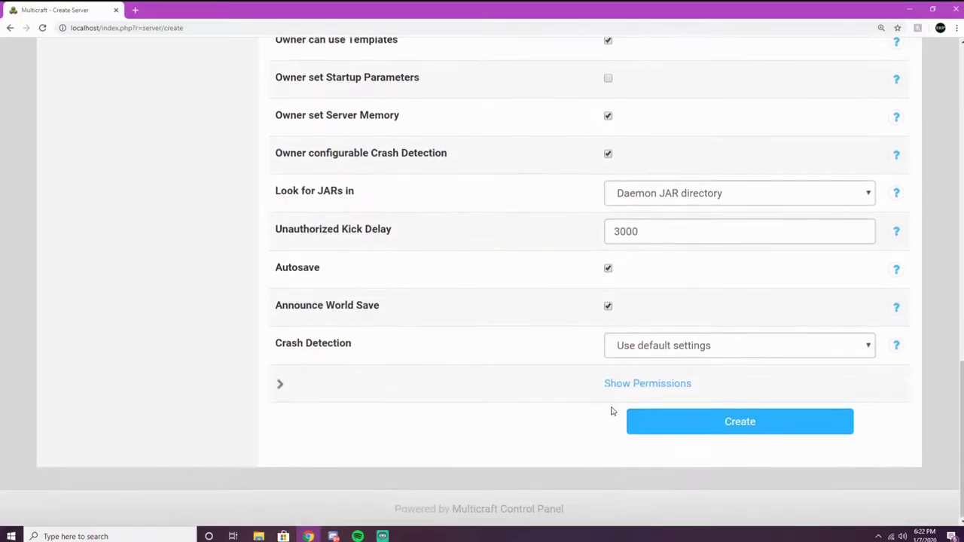
Leave crash detection unchanged, reveal permissions, then create and start the Twizted server.
click(661, 345)
click(661, 344)
click(636, 385)
scroll(640, 390, down, 3)
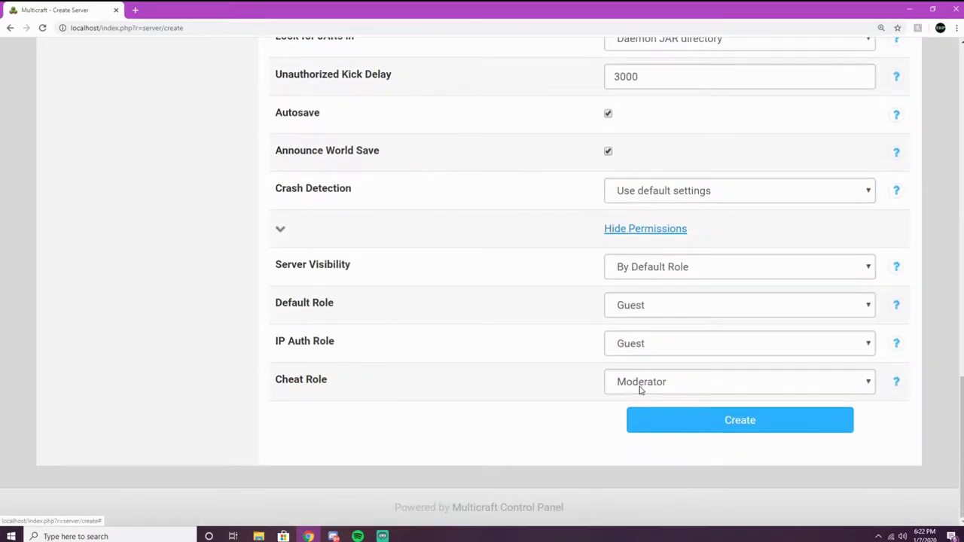
click(655, 421)
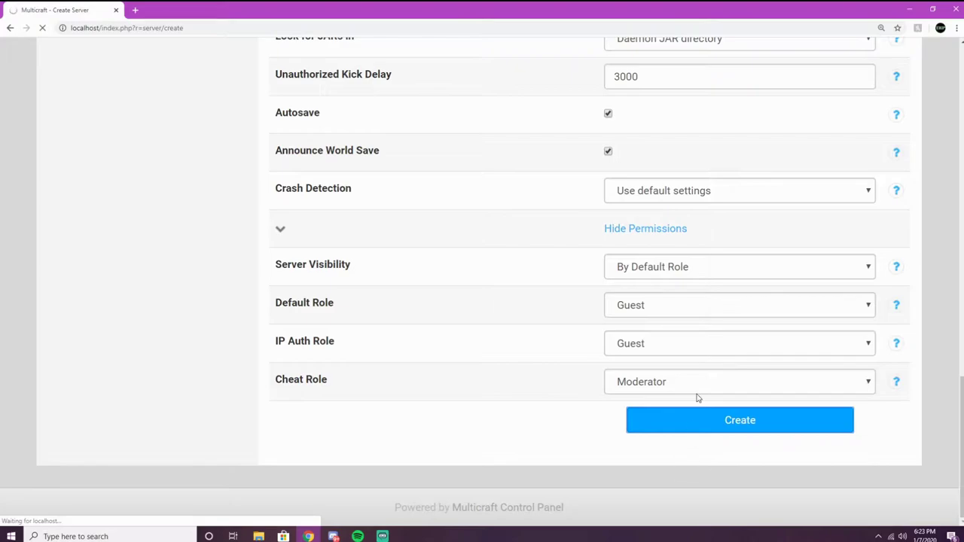
scroll(495, 344, down, 2)
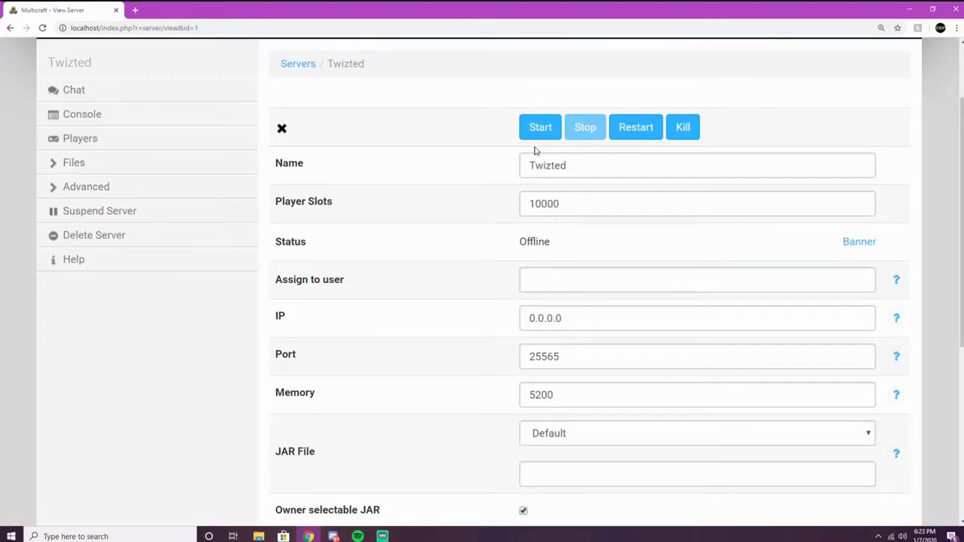
click(534, 128)
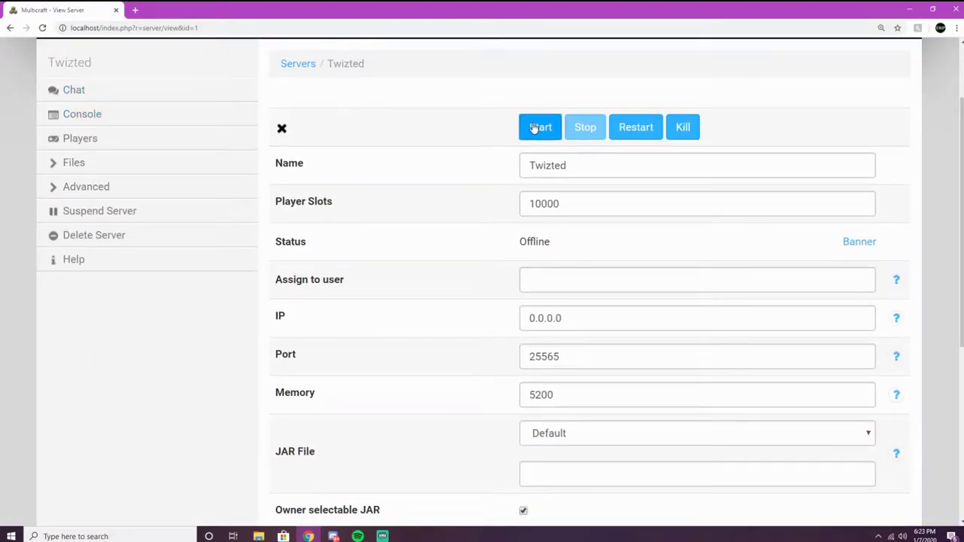
double_click(604, 311)
click(601, 318)
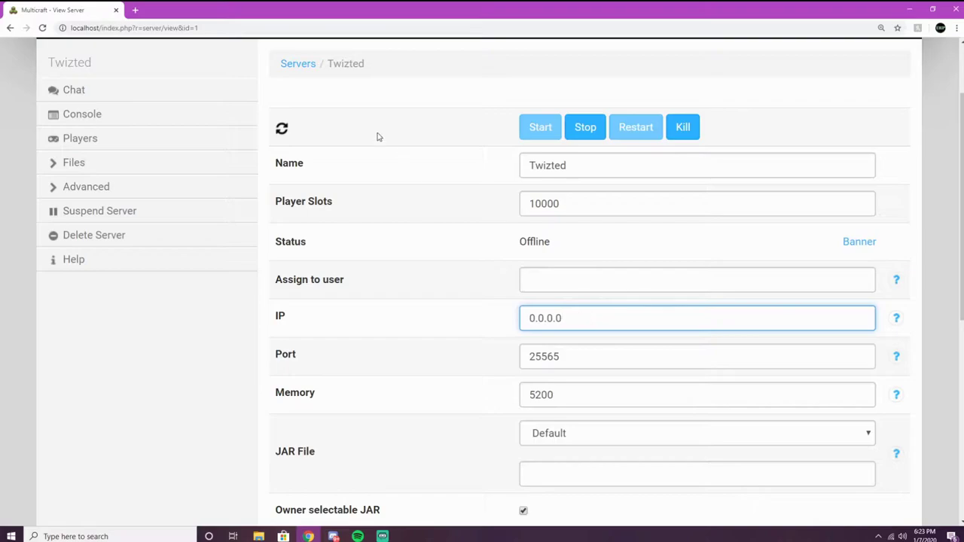
Check the console, then enable and save the Minecraft EULA config file for Twizted.
click(119, 119)
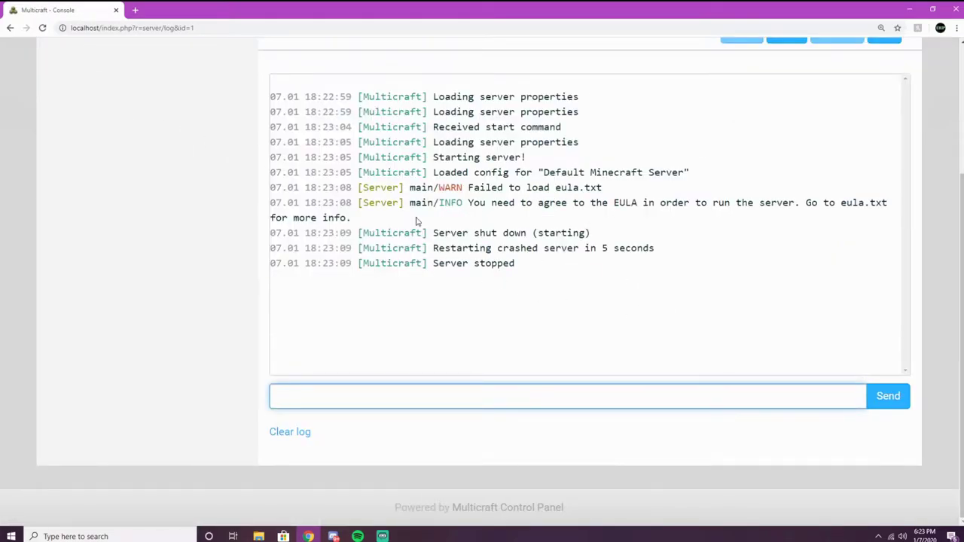
scroll(155, 127, up, 3)
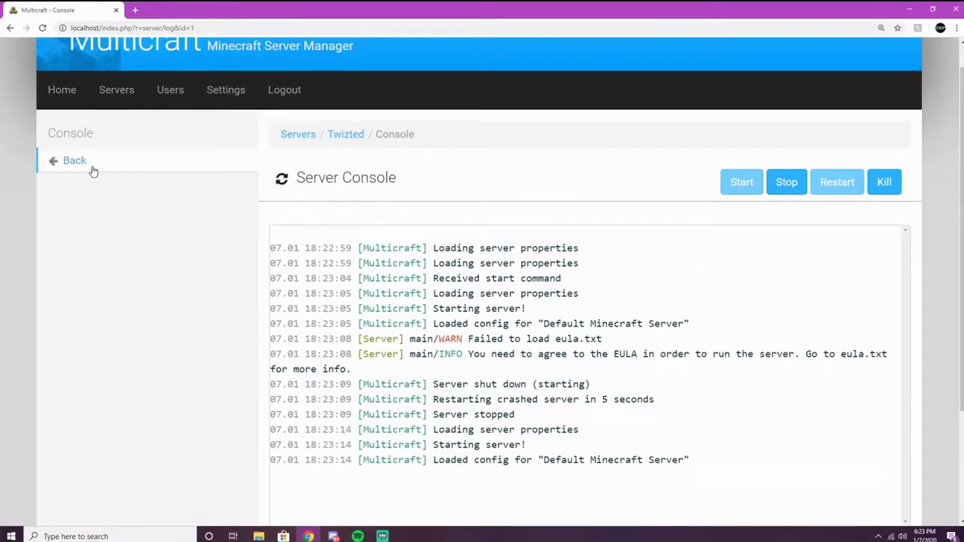
click(113, 174)
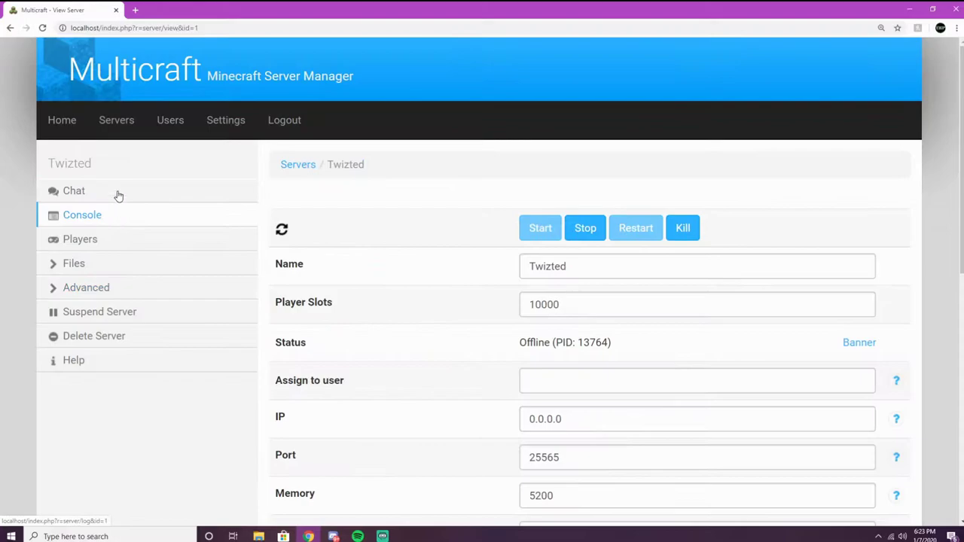
click(98, 264)
click(119, 293)
click(308, 304)
click(699, 214)
click(678, 233)
click(681, 255)
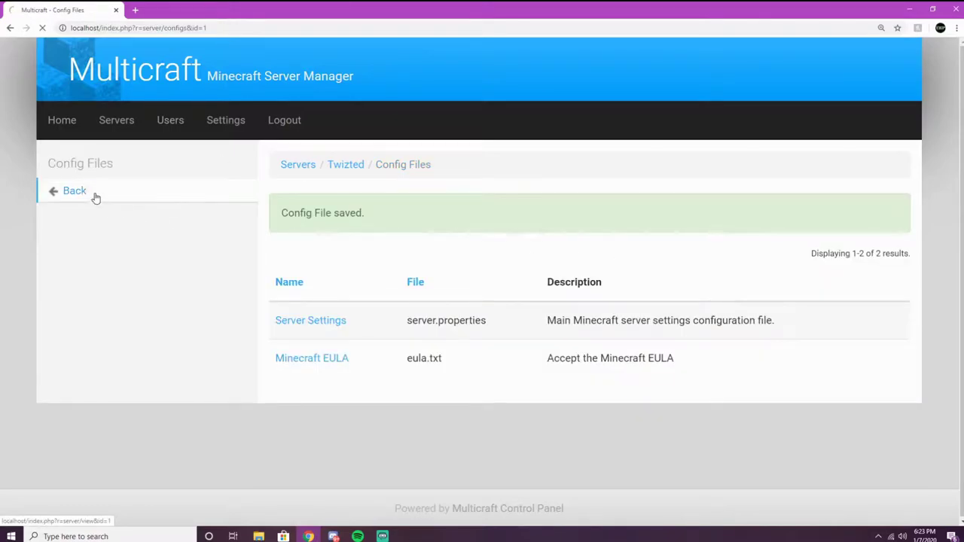
Recheck the console log, then go to Settings > Update Minecraft.
click(93, 197)
click(89, 214)
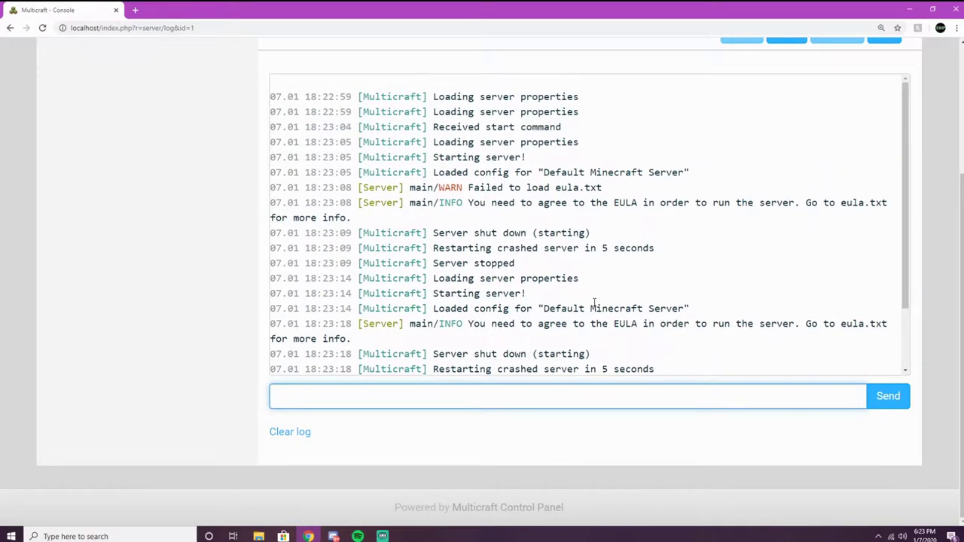
scroll(187, 185, up, 3)
click(149, 171)
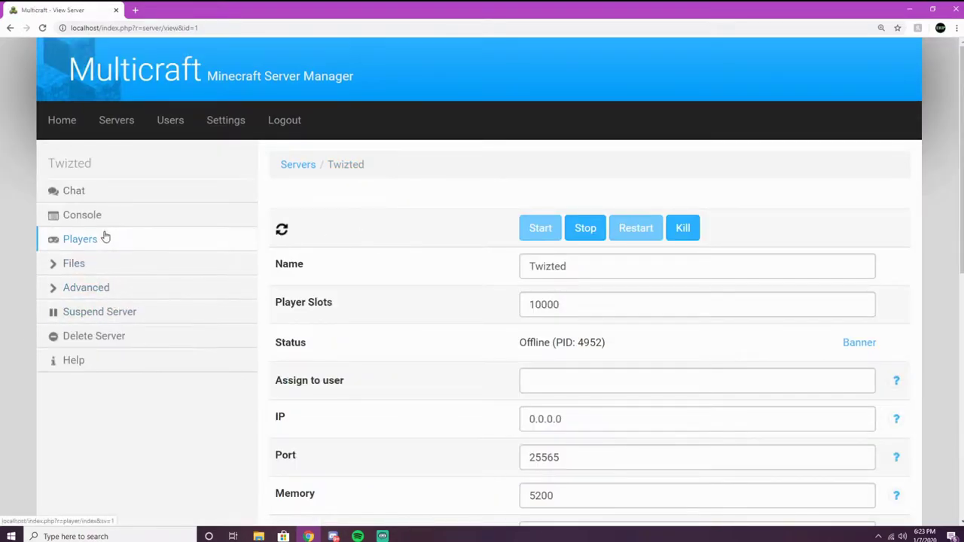
click(210, 127)
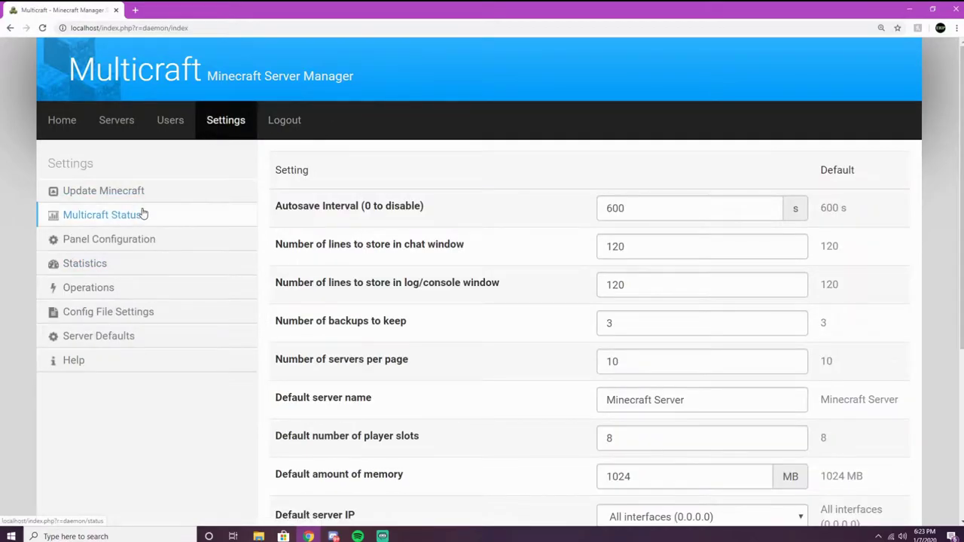
click(143, 201)
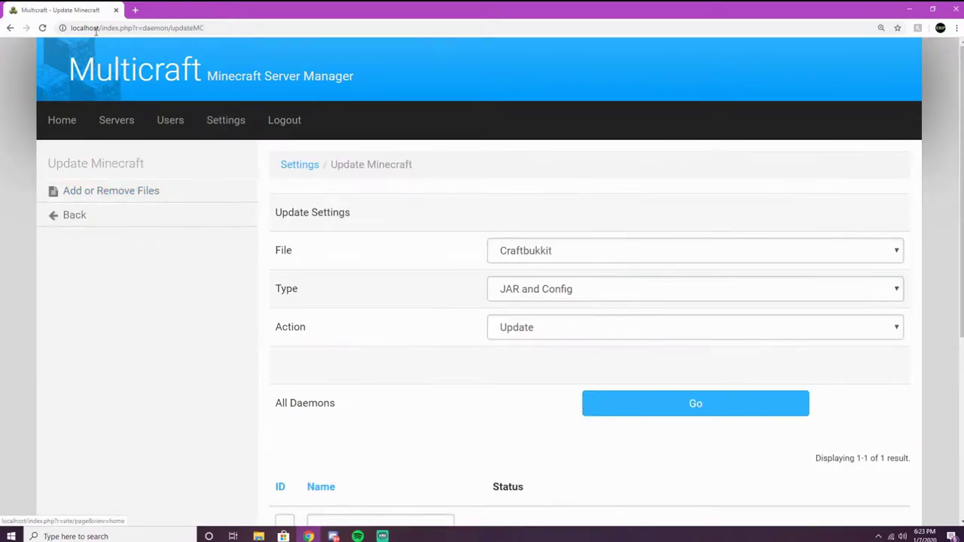
Copy the Paper 1.15.1 build #35 download link from papermc.io/downloads in a new tab.
click(136, 12)
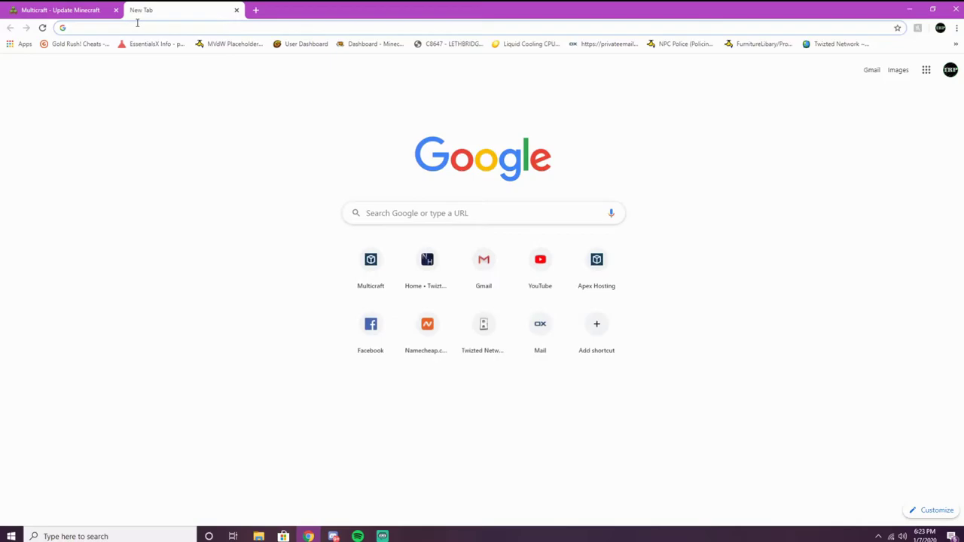
text(paper)
key(Return)
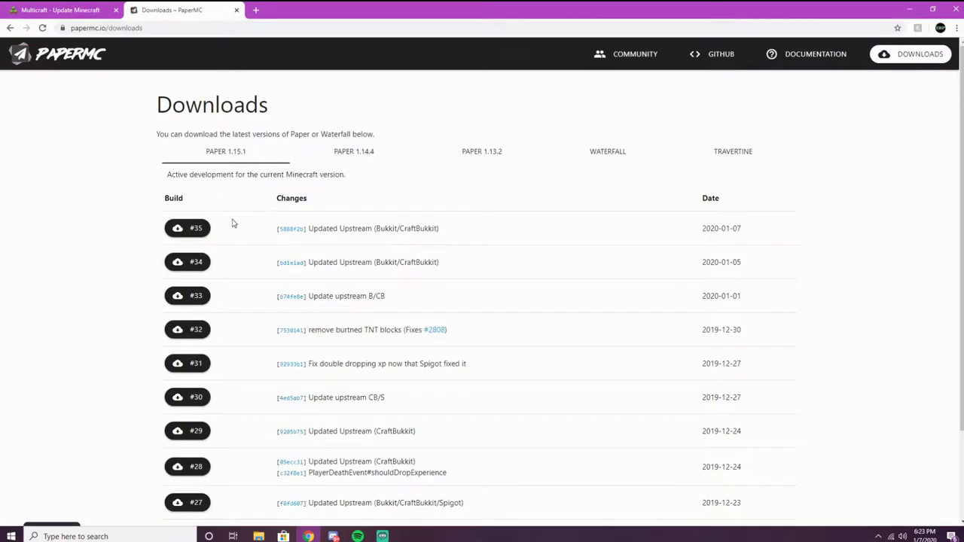
right_click(199, 228)
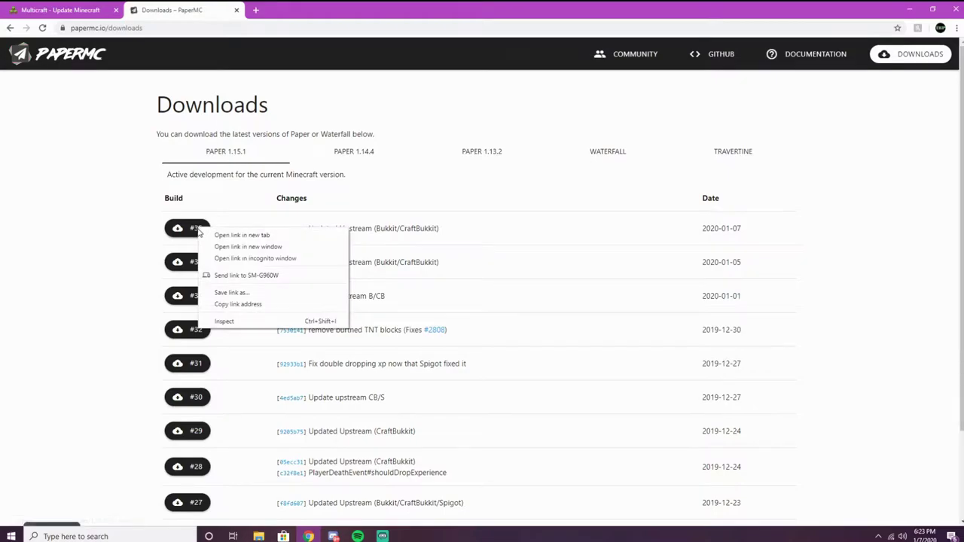
click(229, 304)
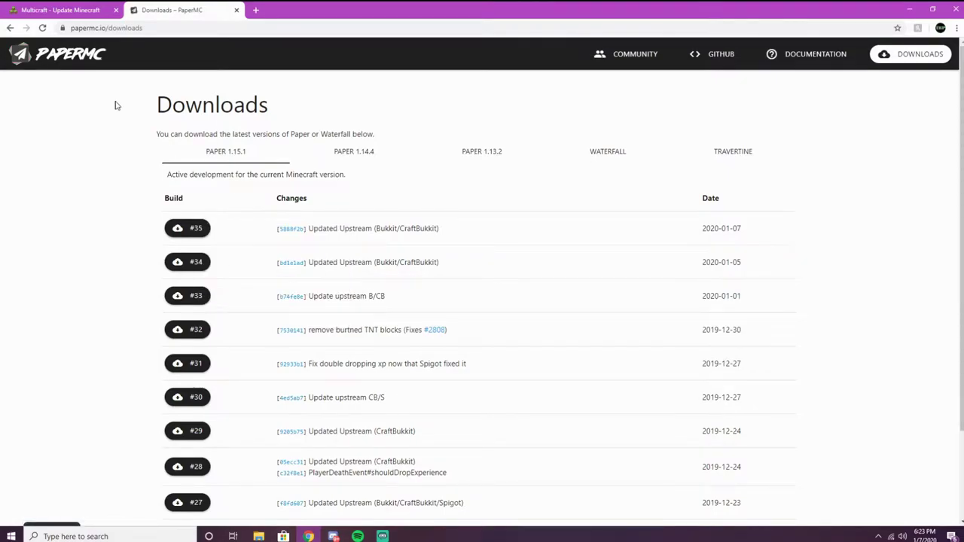
click(60, 10)
scroll(538, 323, down, 1)
ctrl+scroll(474, 333, up, 3)
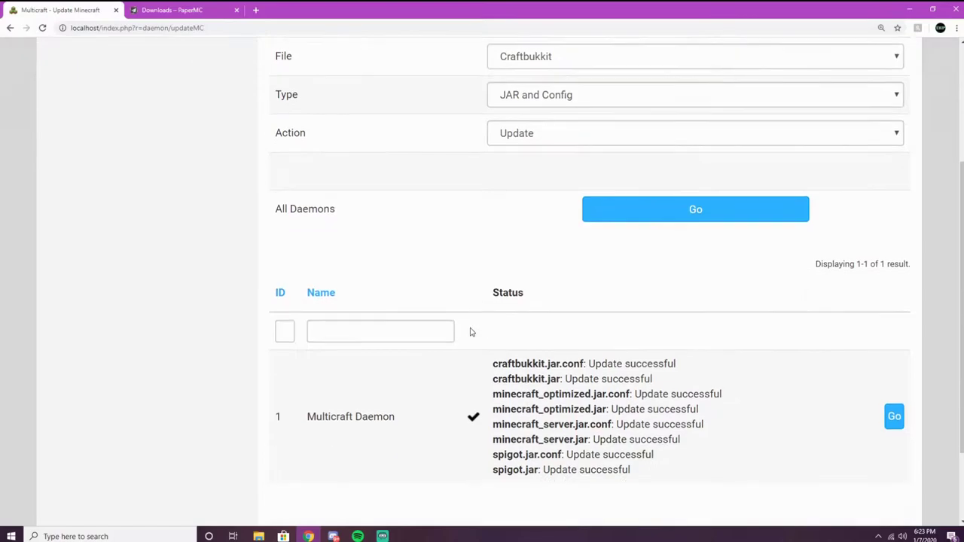
Add a JAR named 'paper' using the pasted PaperMC build 35 URL, then return to Settings.
scroll(507, 351, up, 3)
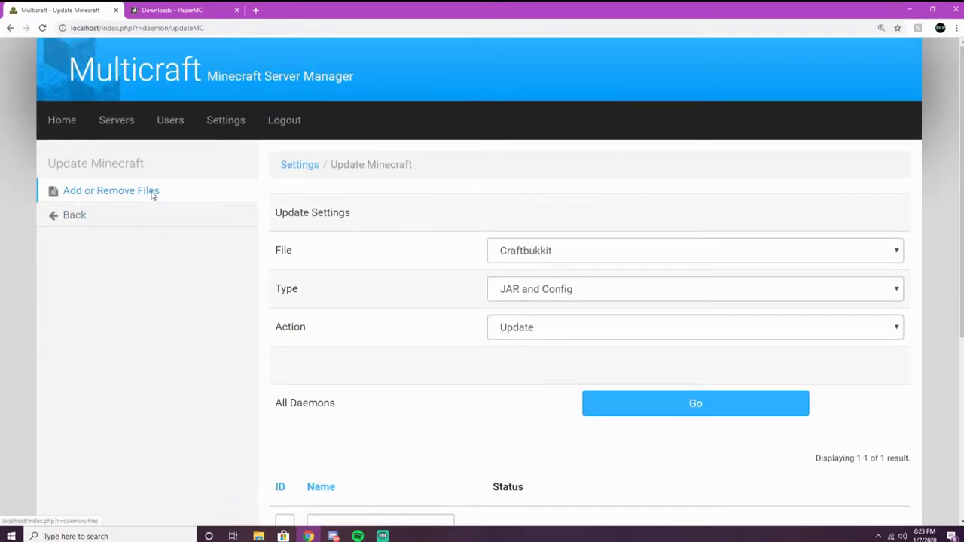
click(152, 192)
click(435, 281)
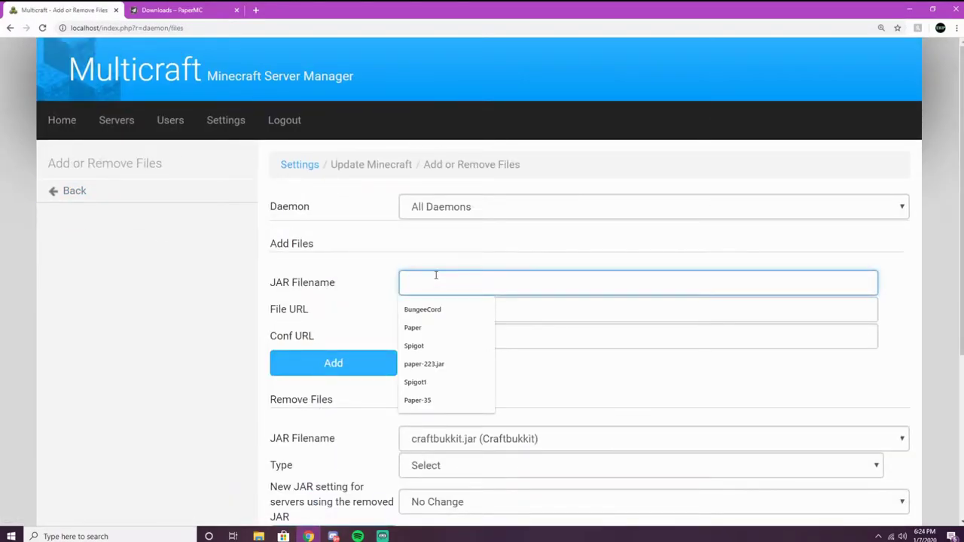
text(paper)
key(Tab)
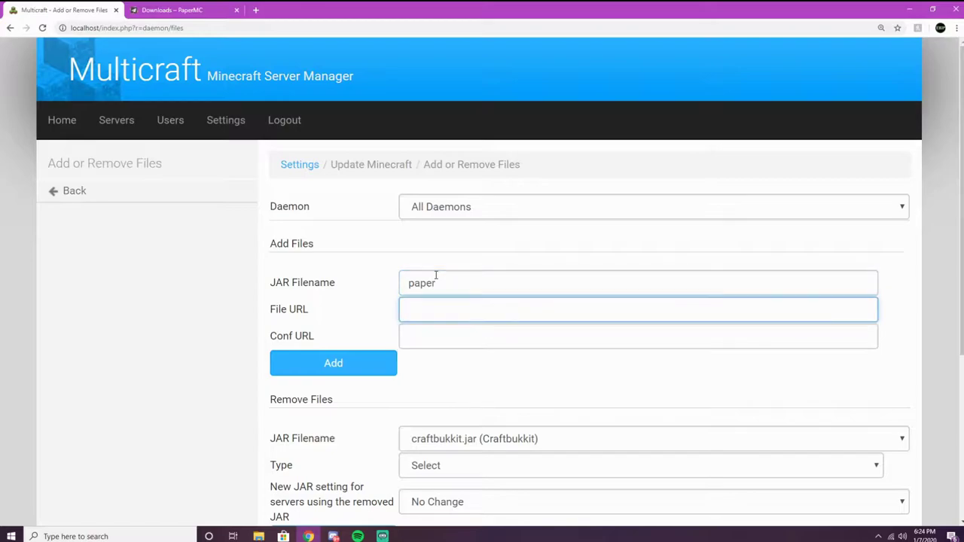
key(ctrl+v)
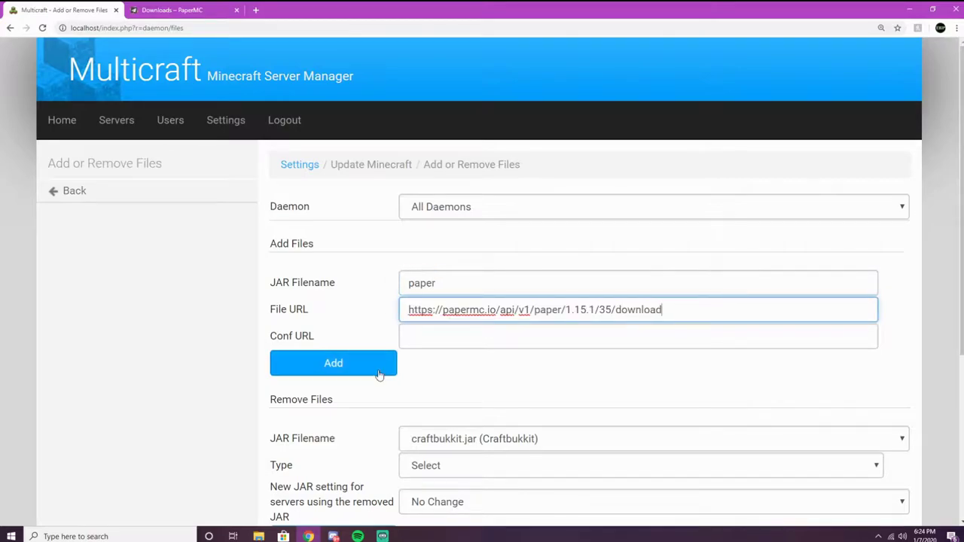
click(350, 366)
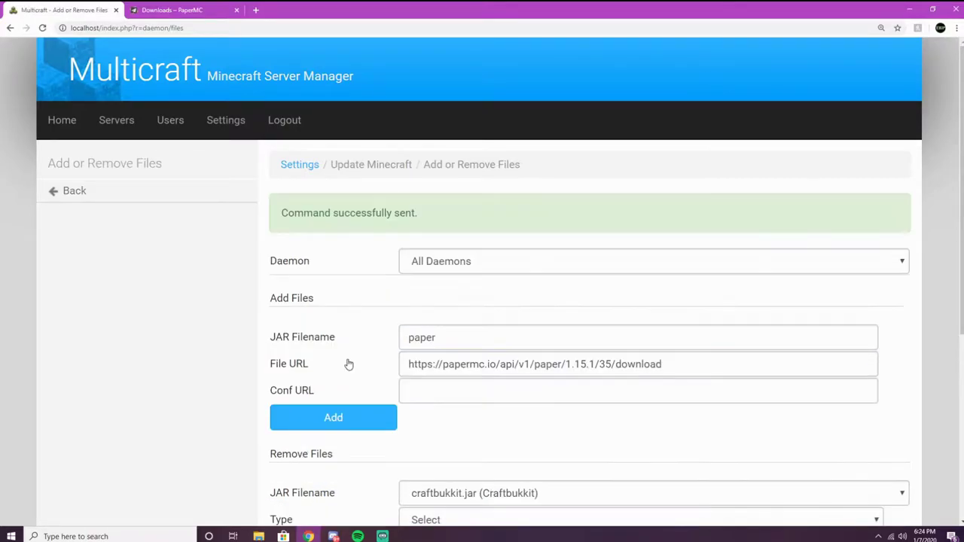
click(67, 200)
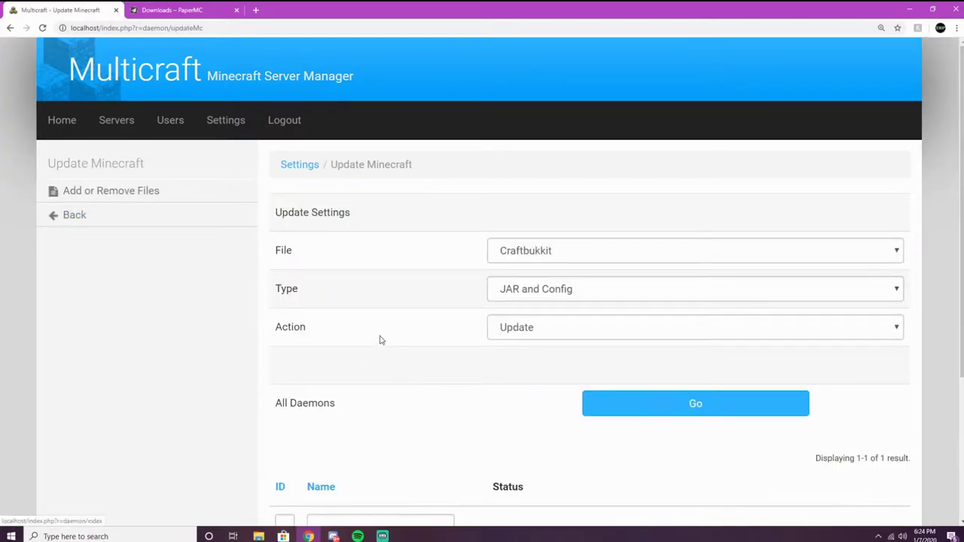
click(151, 220)
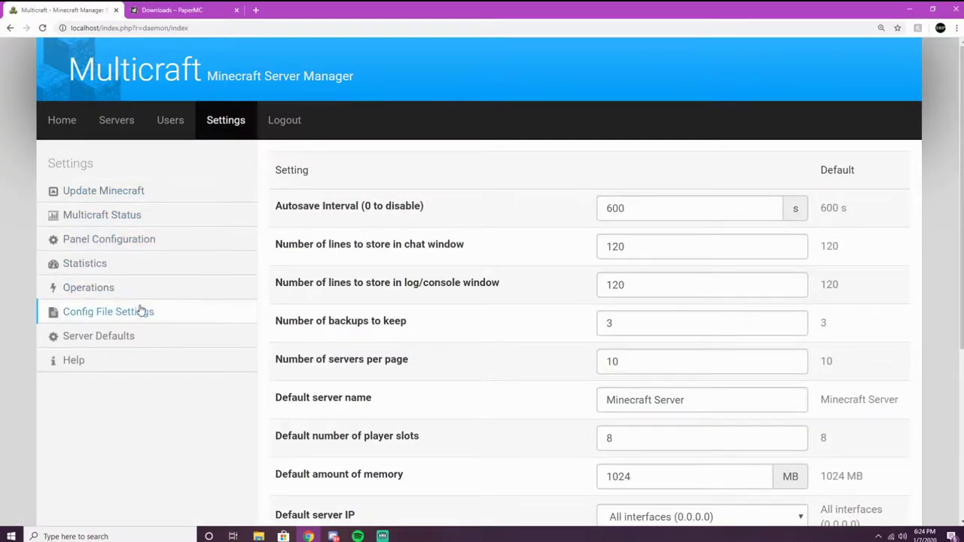
Open Twizted's console from the server list, stop the server, and return to its overview.
click(113, 122)
click(374, 216)
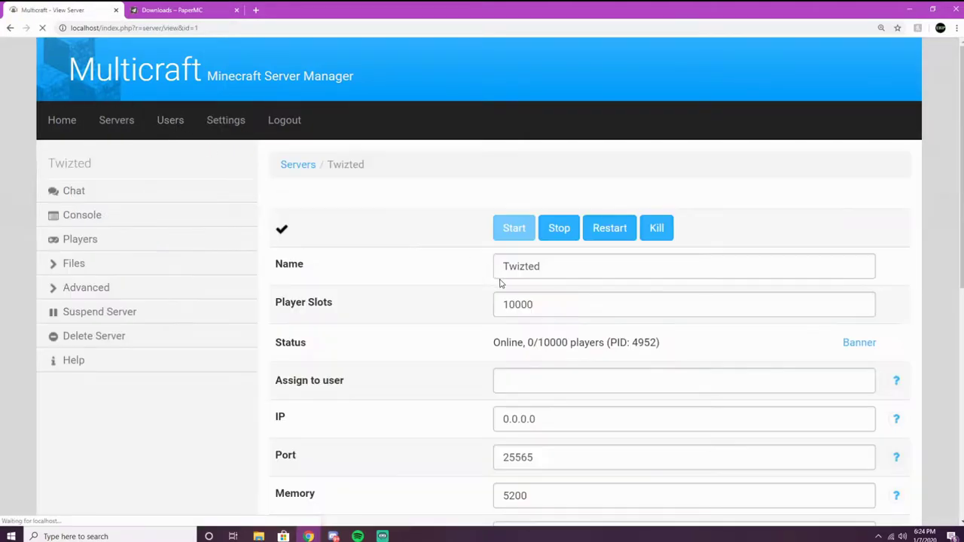
scroll(624, 356, down, 1)
scroll(623, 356, down, 2)
click(163, 68)
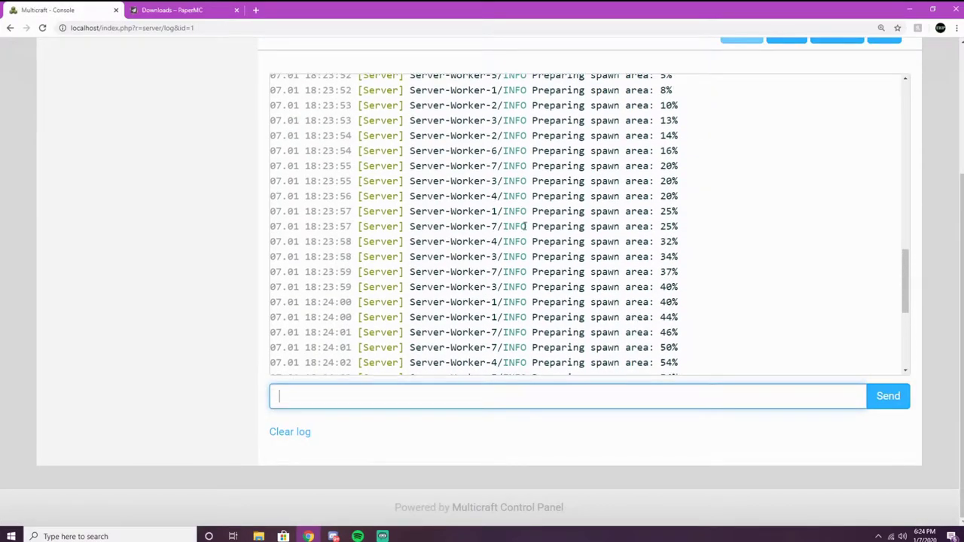
scroll(677, 150, up, 8)
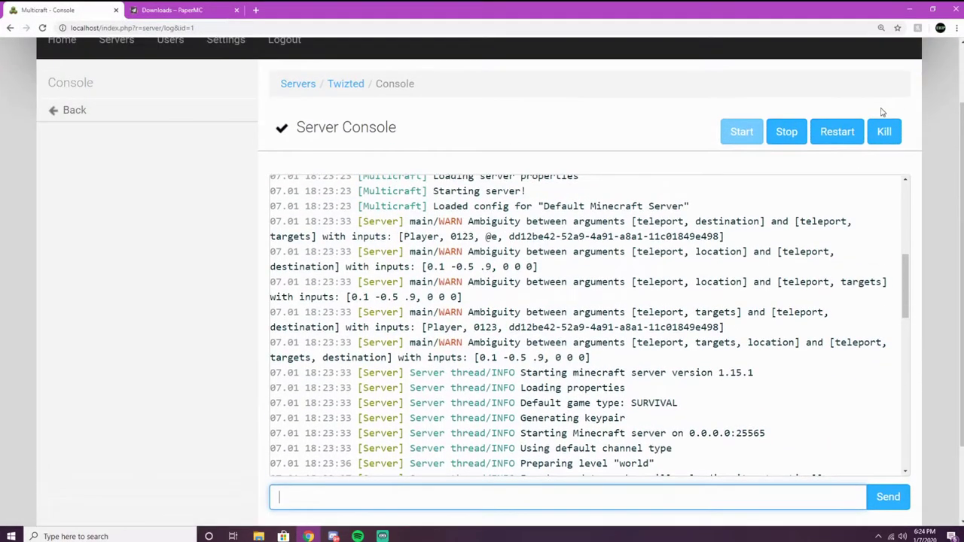
click(792, 134)
scroll(599, 344, down, 1)
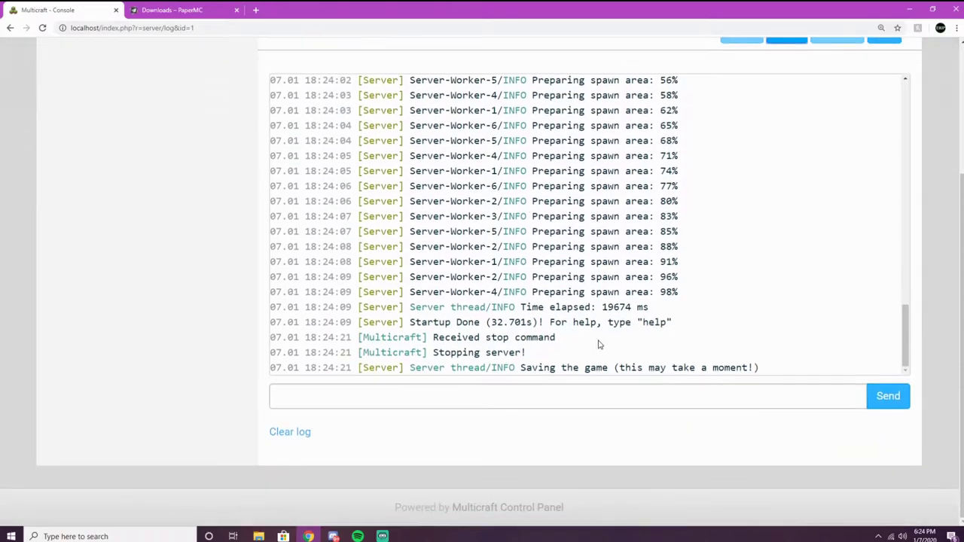
scroll(13, 256, up, 2)
click(75, 161)
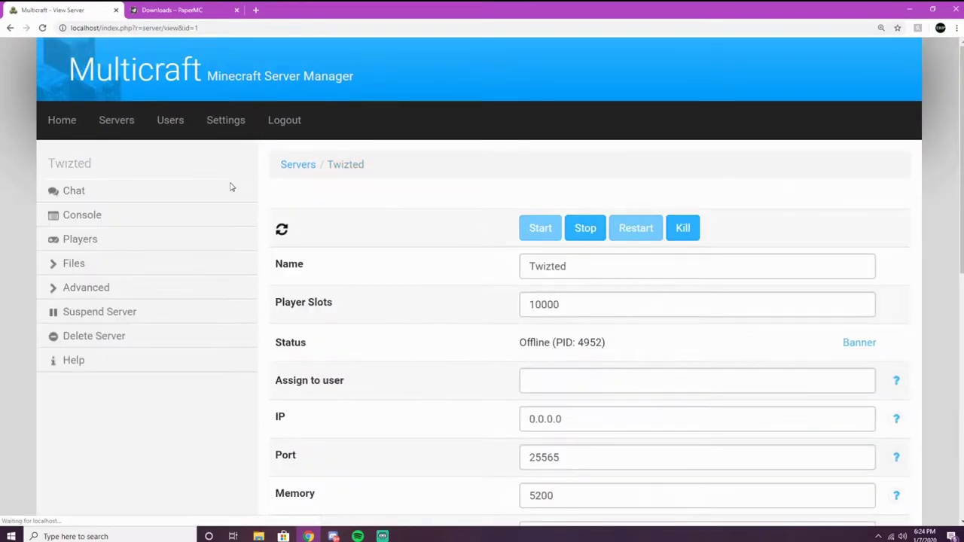
Set Twizted's JAR file to a custom paper.jar and accept the Minecraft EULA.
scroll(530, 363, down, 1)
scroll(530, 364, down, 1)
click(577, 391)
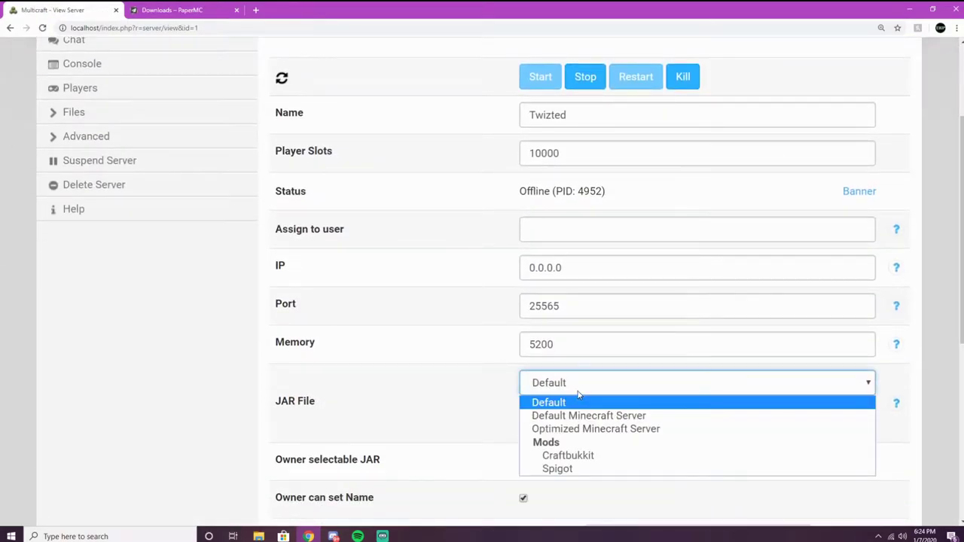
click(599, 402)
click(598, 416)
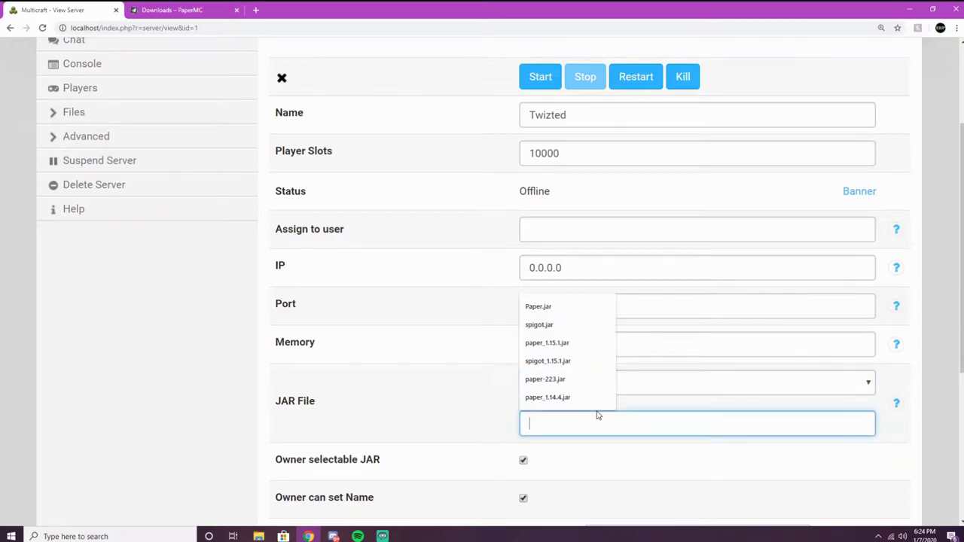
text(paper)
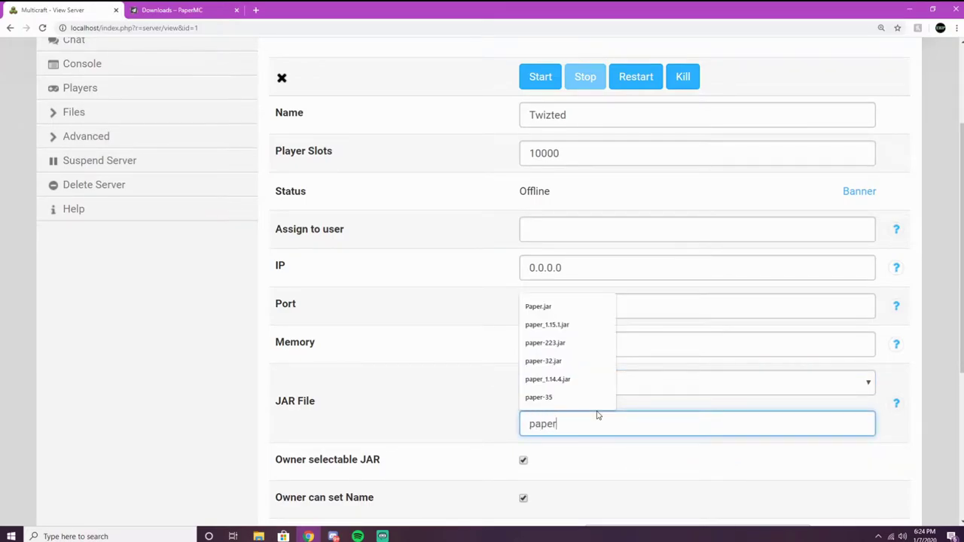
click(393, 427)
scroll(531, 416, down, 2)
click(581, 320)
text(per.jar)
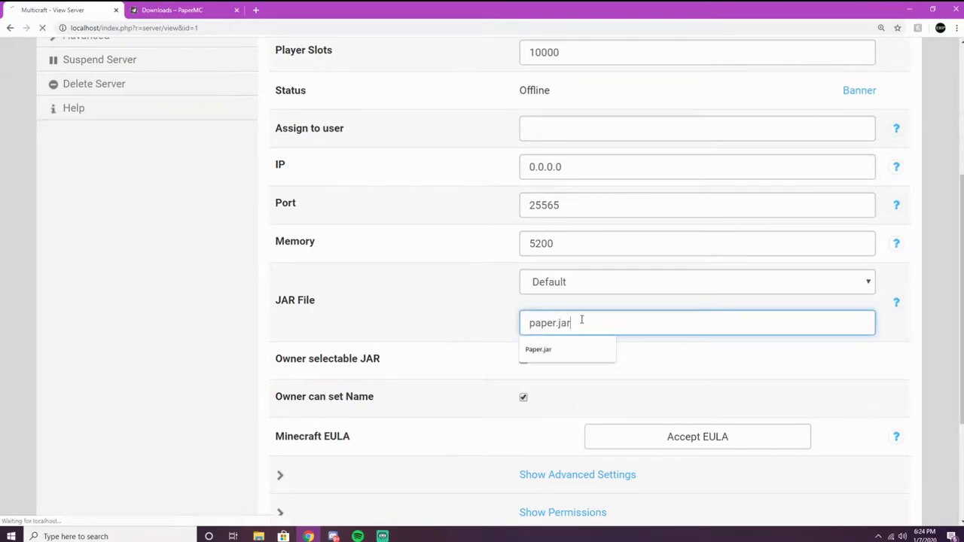
scroll(452, 333, down, 5)
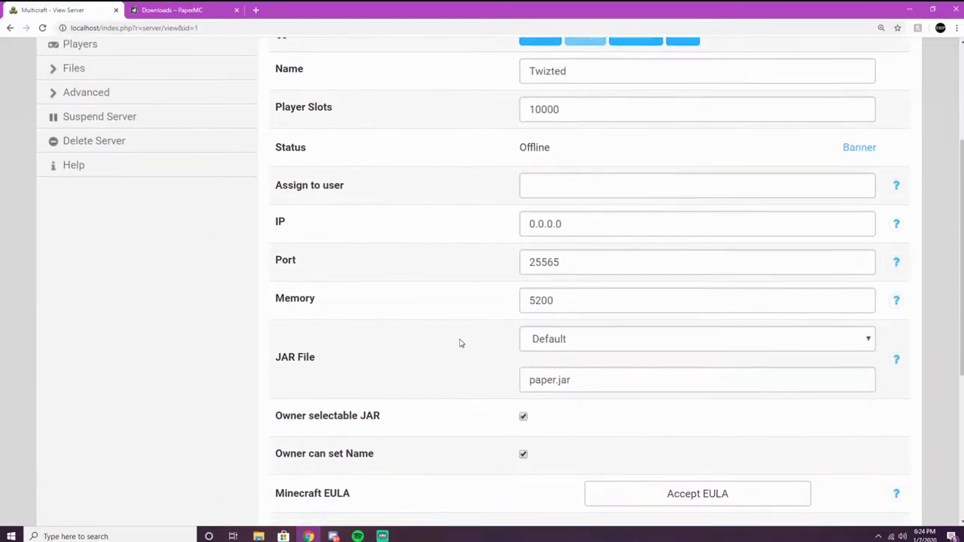
click(666, 440)
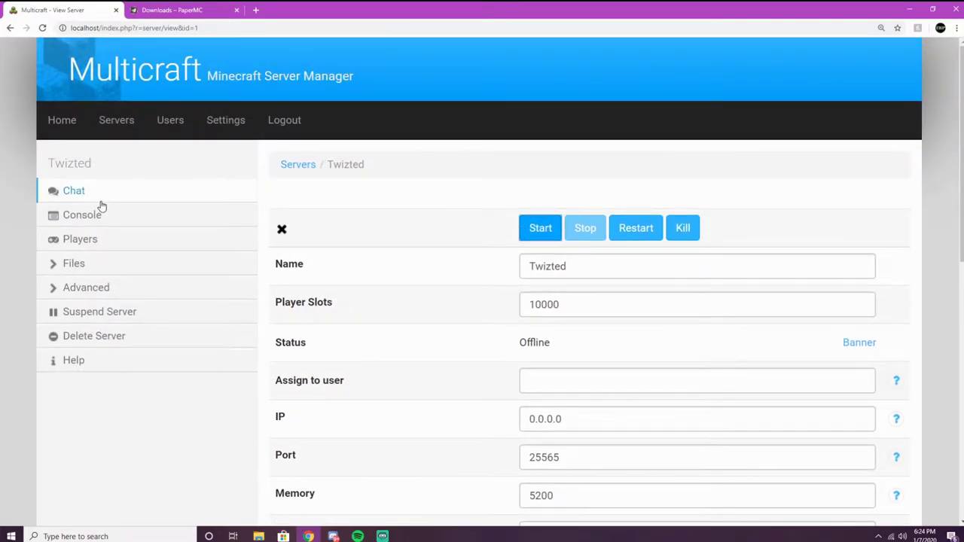
Check the console for the failed startup, then go to the panel Settings.
click(101, 213)
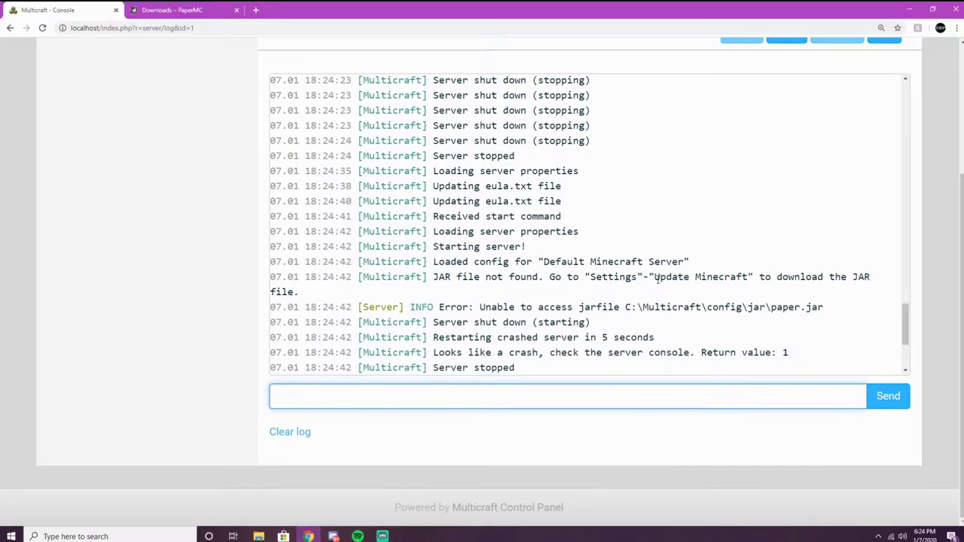
scroll(192, 157, up, 2)
click(62, 60)
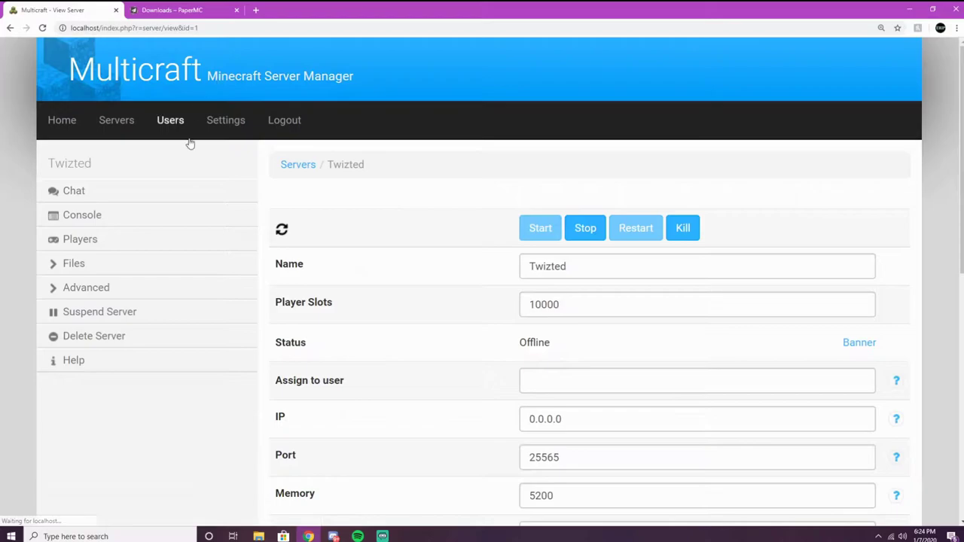
click(209, 122)
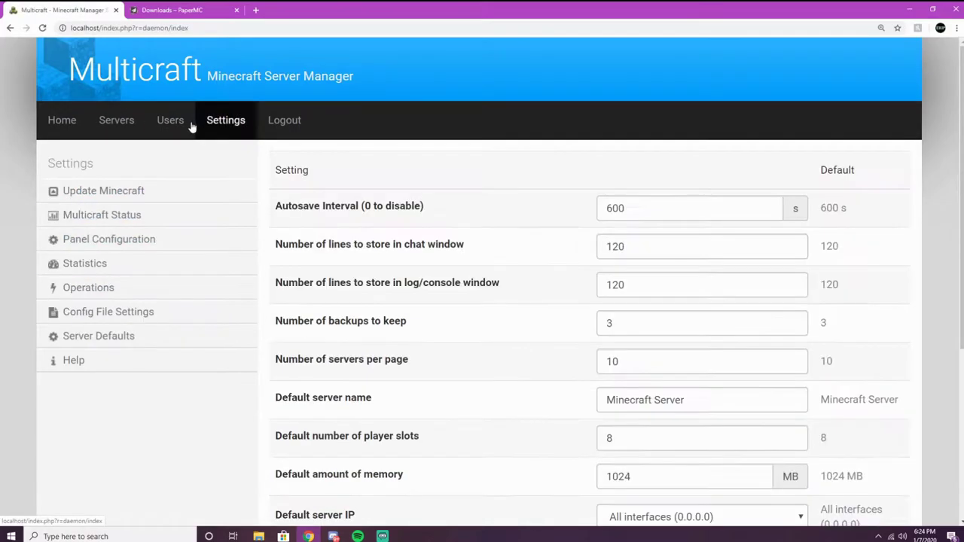
Add a JAR named paper35 with the PaperMC 1.15.1 build 35 download URL.
click(157, 191)
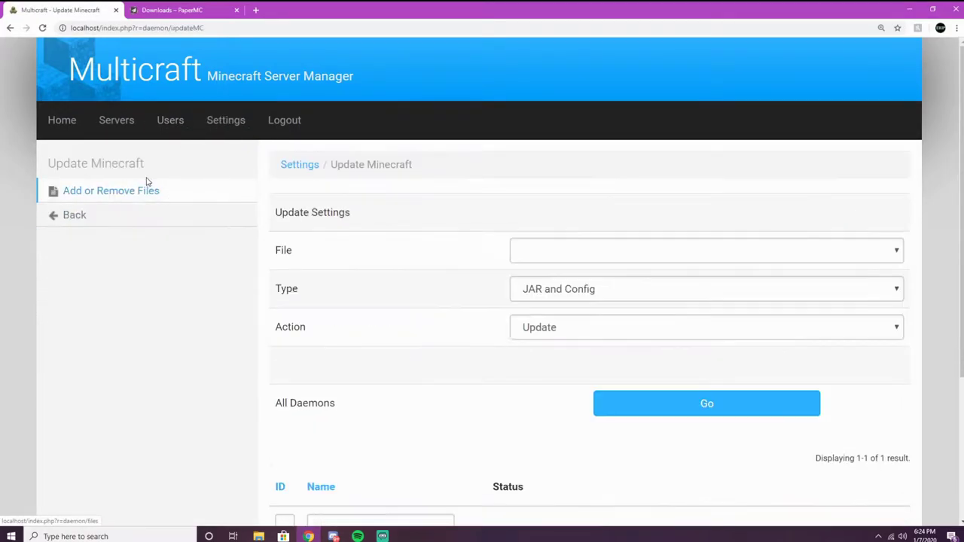
click(140, 192)
scroll(507, 308, down, 1)
click(457, 235)
text(paer)
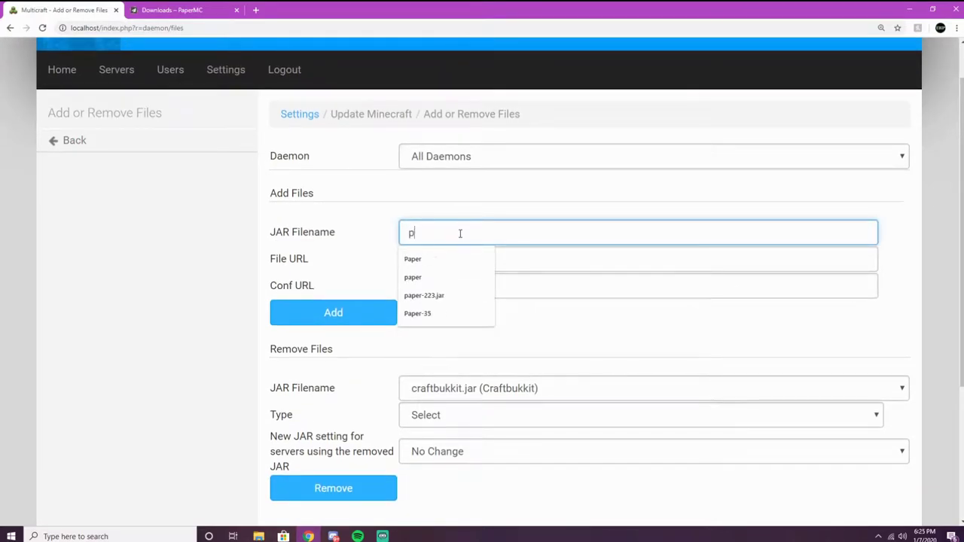
key(BackSpace)
key(BackSpace)
click(181, 10)
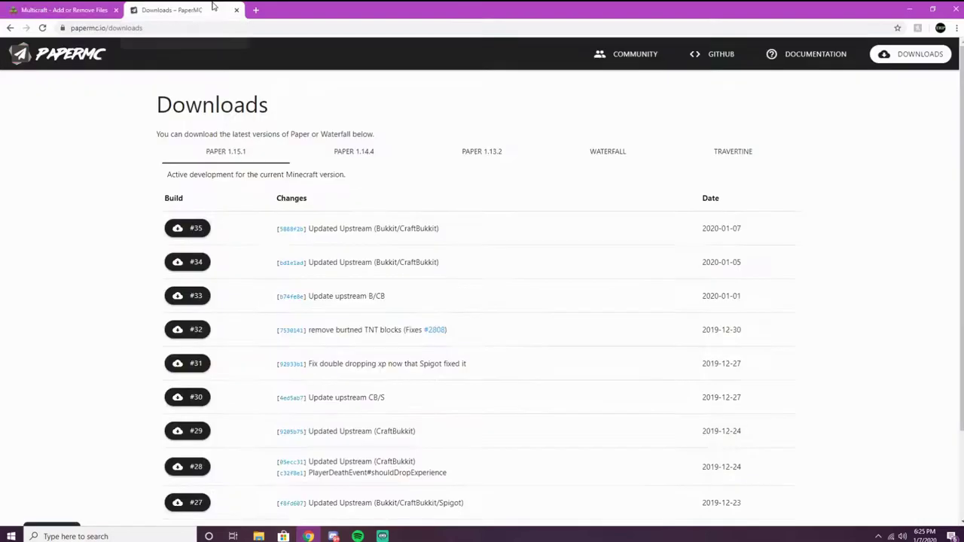
click(61, 9)
click(459, 236)
text(35)
key(Tab)
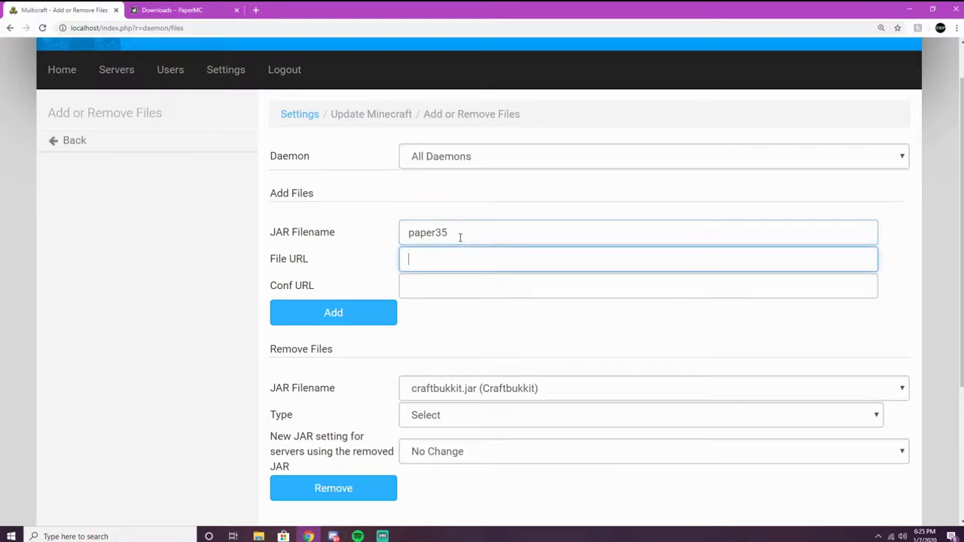
text(https://papermc.io/api/v1/paper/1.15.1/35/download)
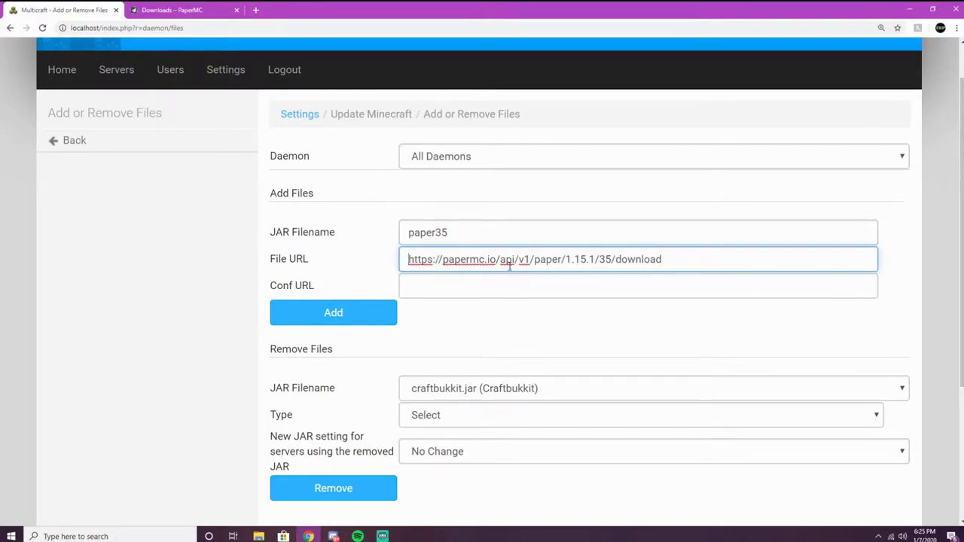
click(290, 315)
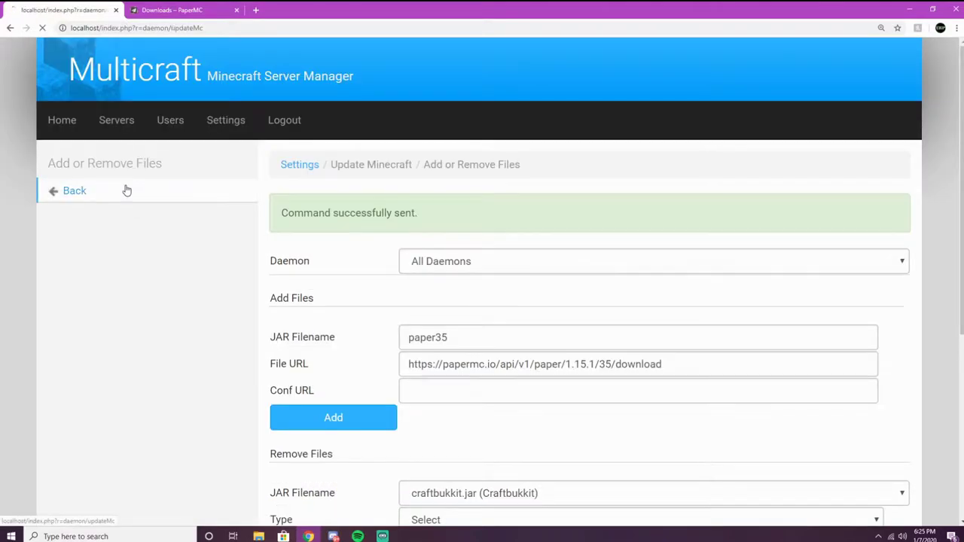
Return to the Twizted server page through the servers list.
click(125, 190)
click(113, 120)
click(339, 214)
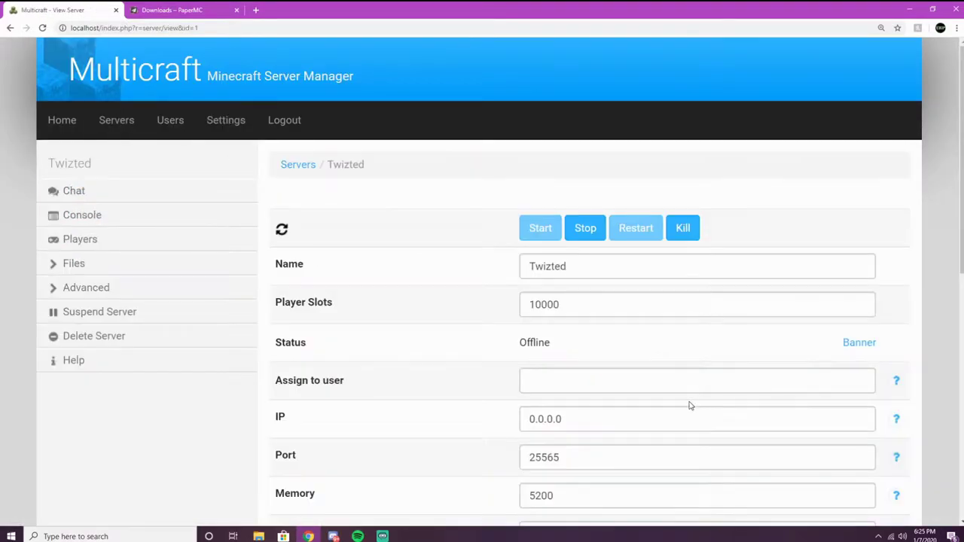
Change Twizted's JAR file name to paper35.
scroll(690, 404, down, 2)
click(582, 423)
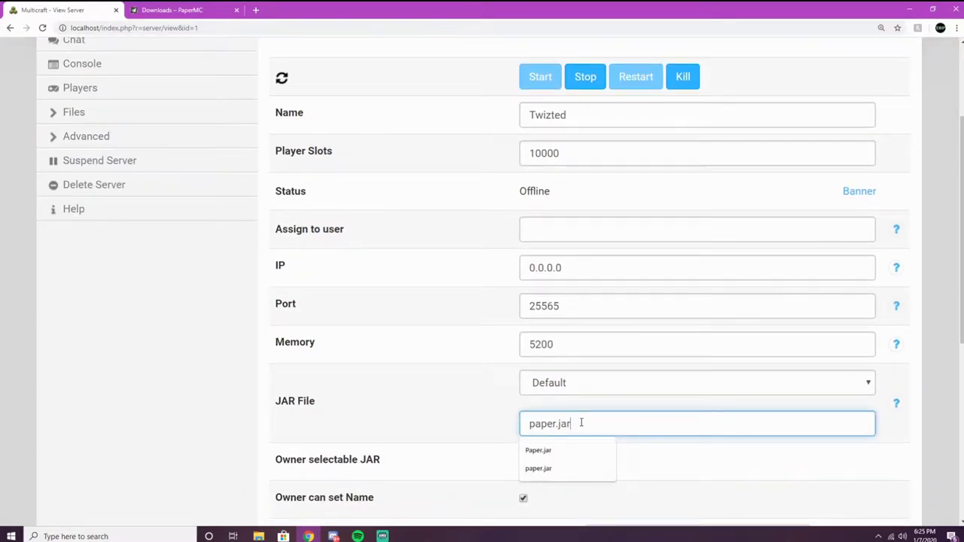
key(BackSpace)
text(35)
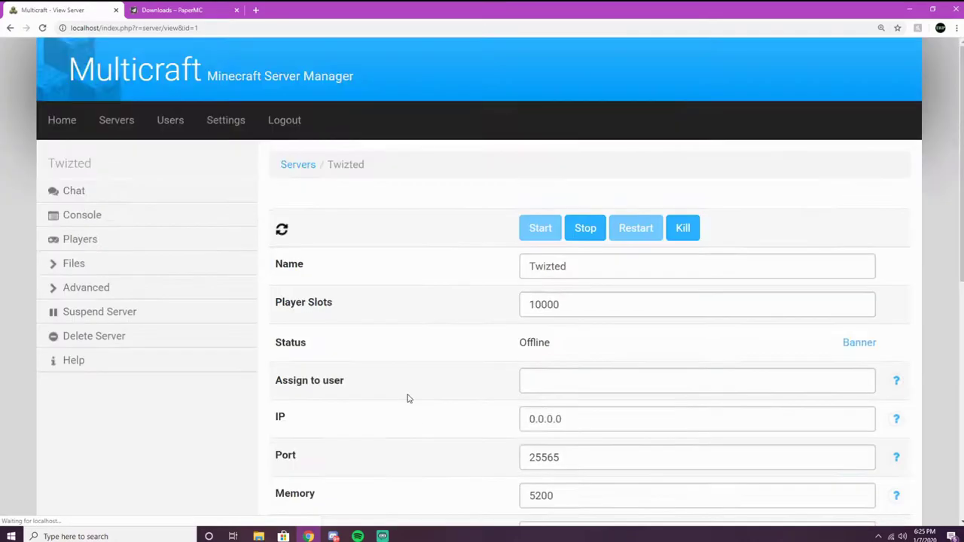
Watch the server load its world in the console, then minimize the browser.
click(73, 215)
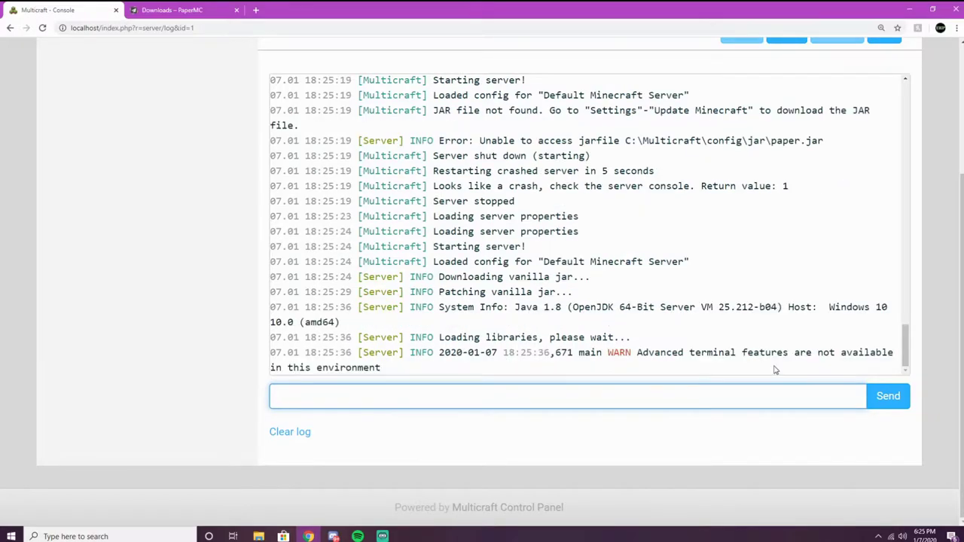
drag(380, 368, 272, 352)
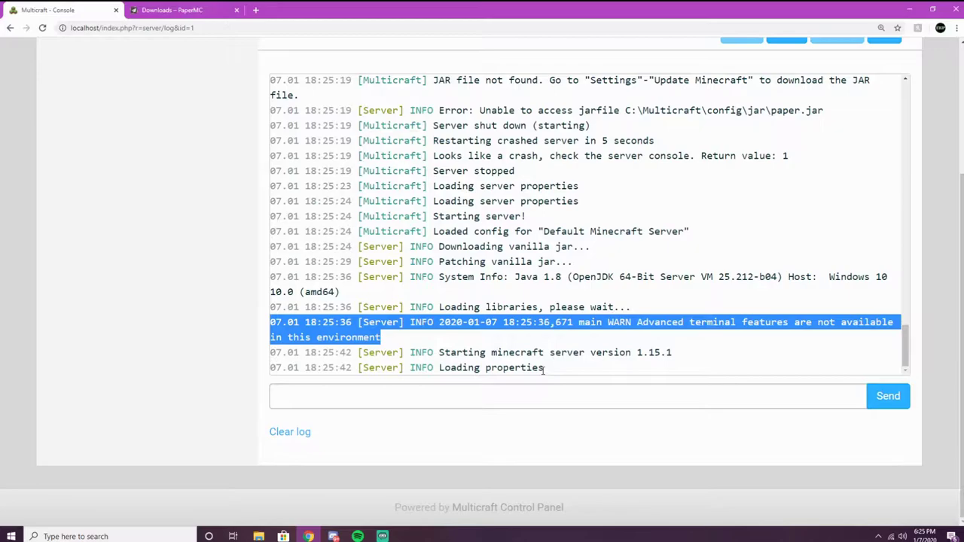
click(656, 270)
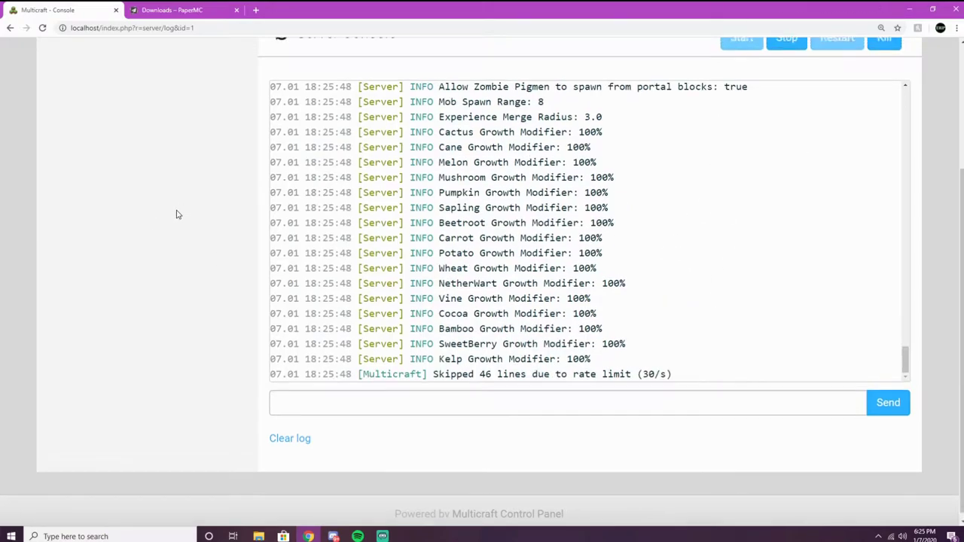
scroll(180, 233, up, 2)
scroll(179, 233, down, 1)
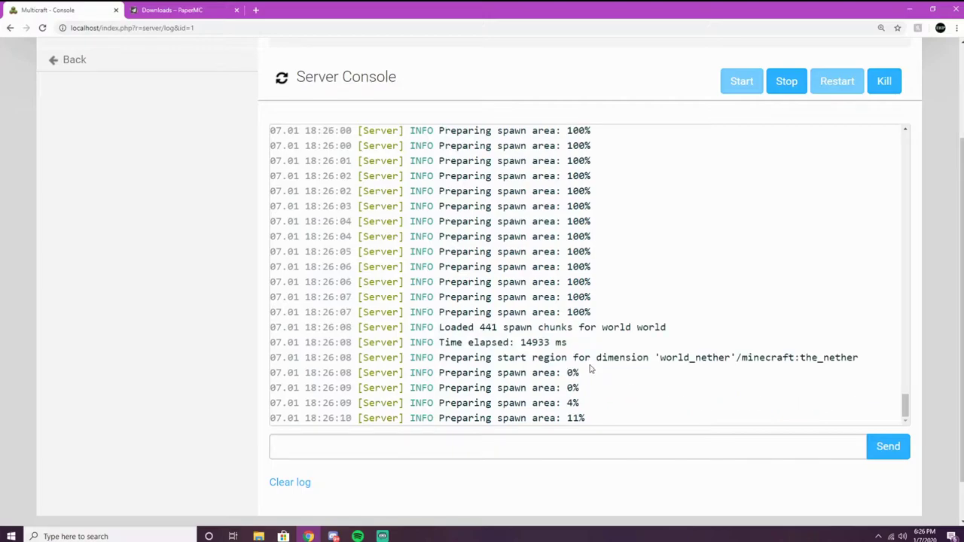
click(908, 9)
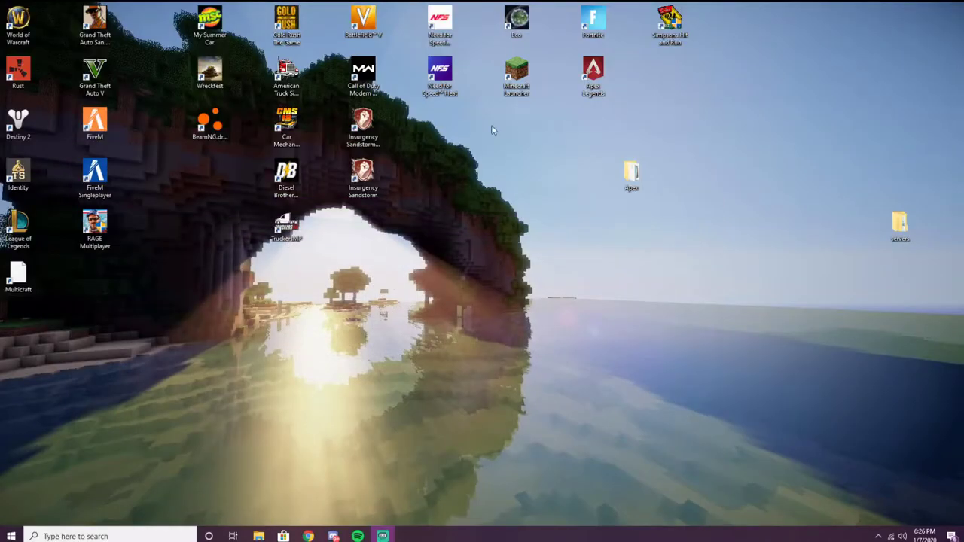
Launch Minecraft 1.15.1 from the desktop launcher and go to the multiplayer server list.
double_click(527, 78)
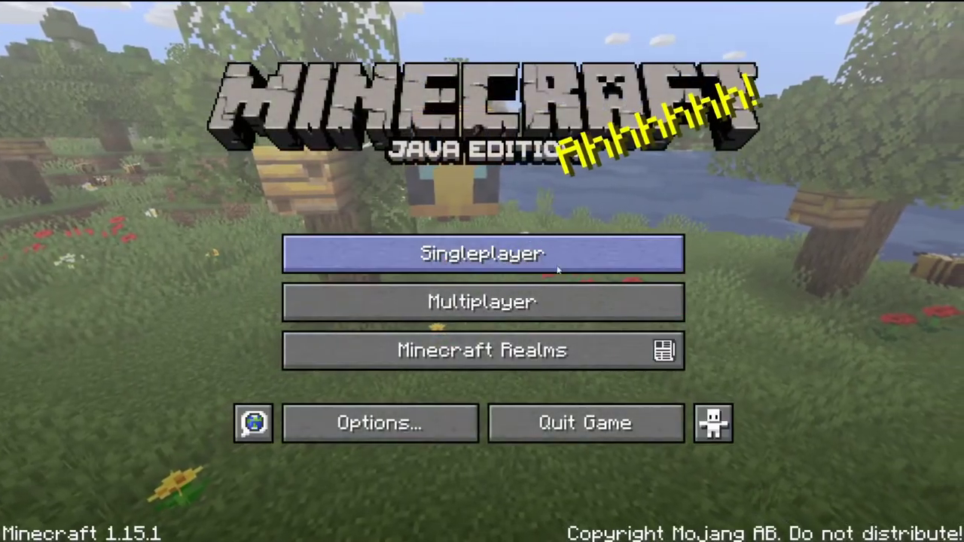
click(565, 297)
Add a new multiplayer server entry with the address localhost.
click(655, 455)
click(543, 234)
text(localhost)
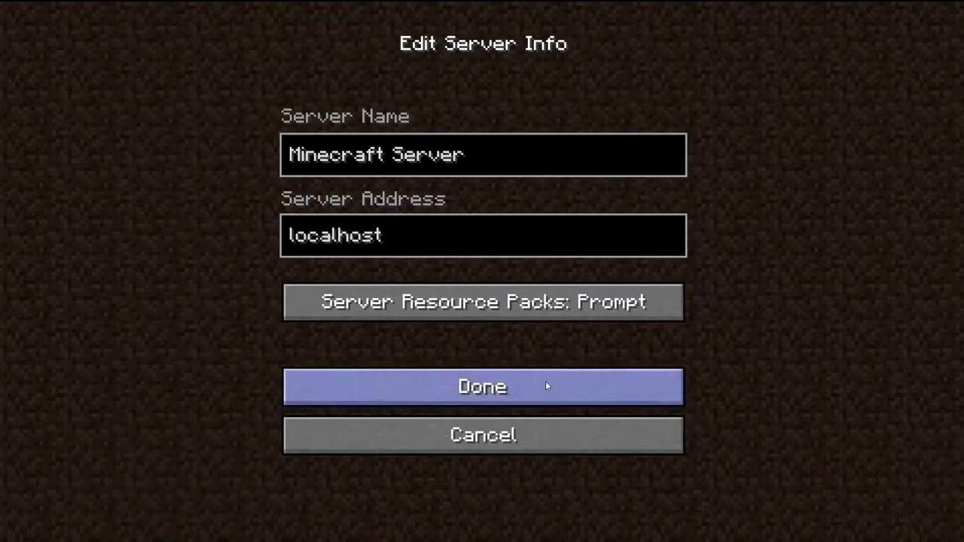
key(Return)
Join the last Minecraft Server entry and walk through the spruce forest.
scroll(592, 393, down, 10)
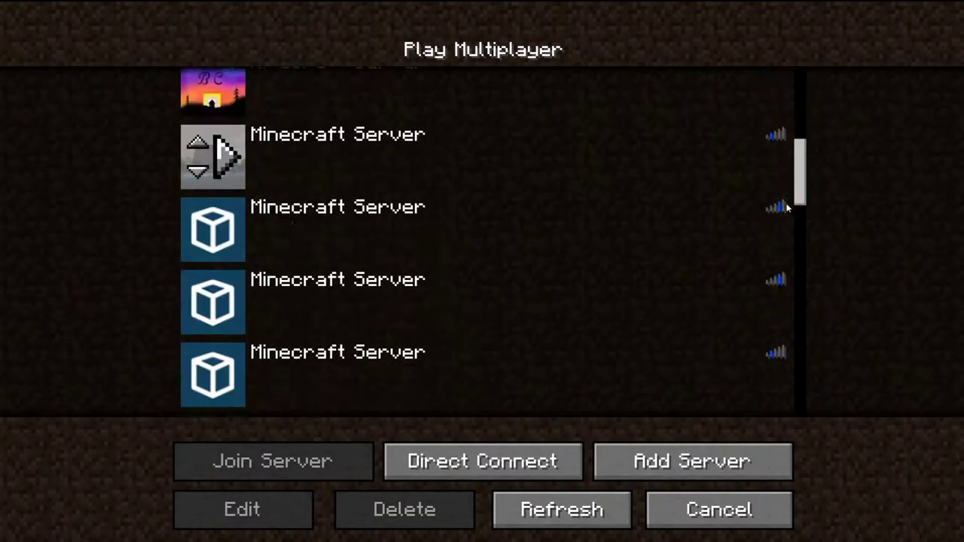
click(323, 313)
click(310, 453)
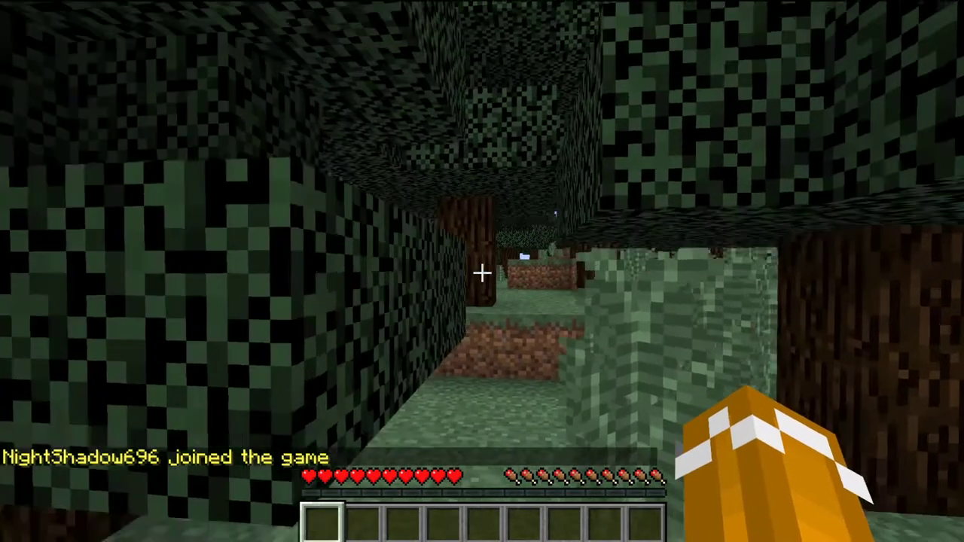
key(w)
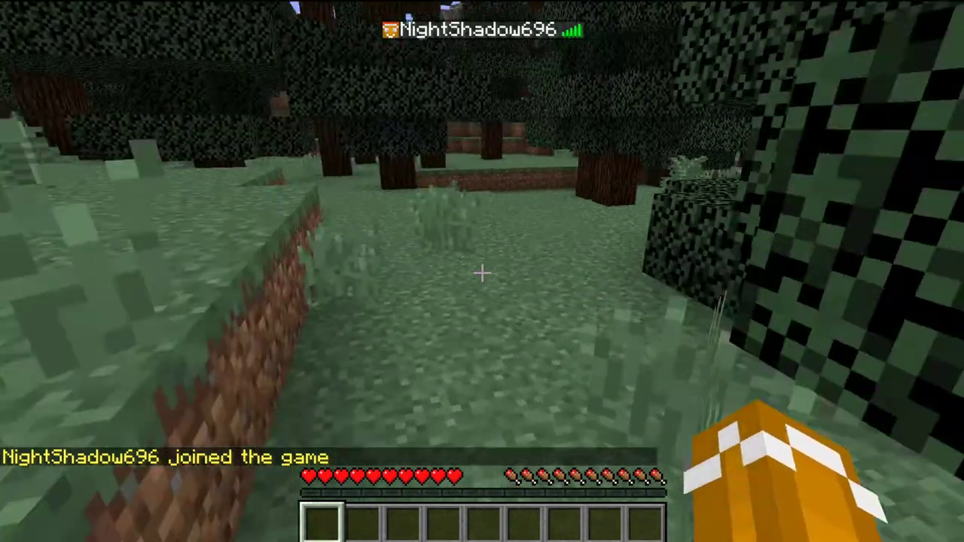
key(w)
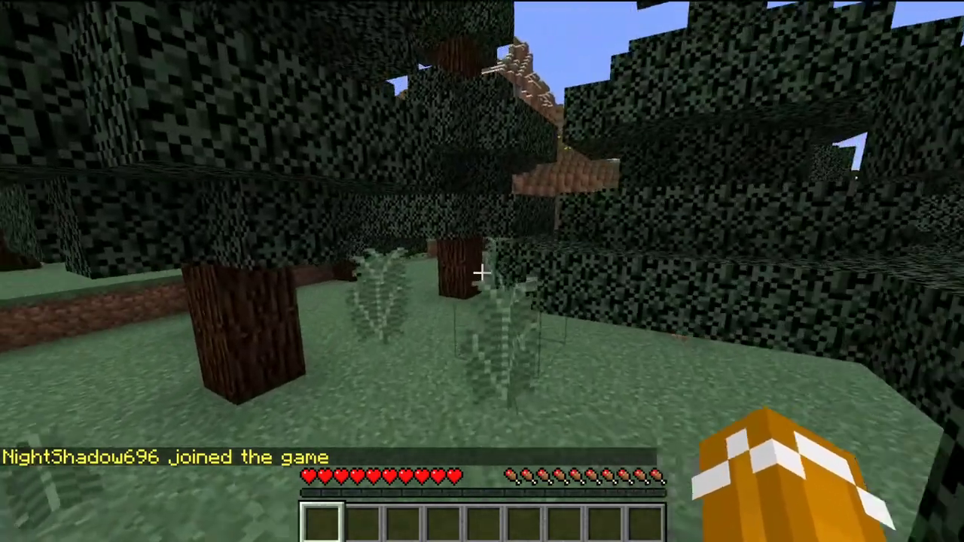
key(w)
key(w)
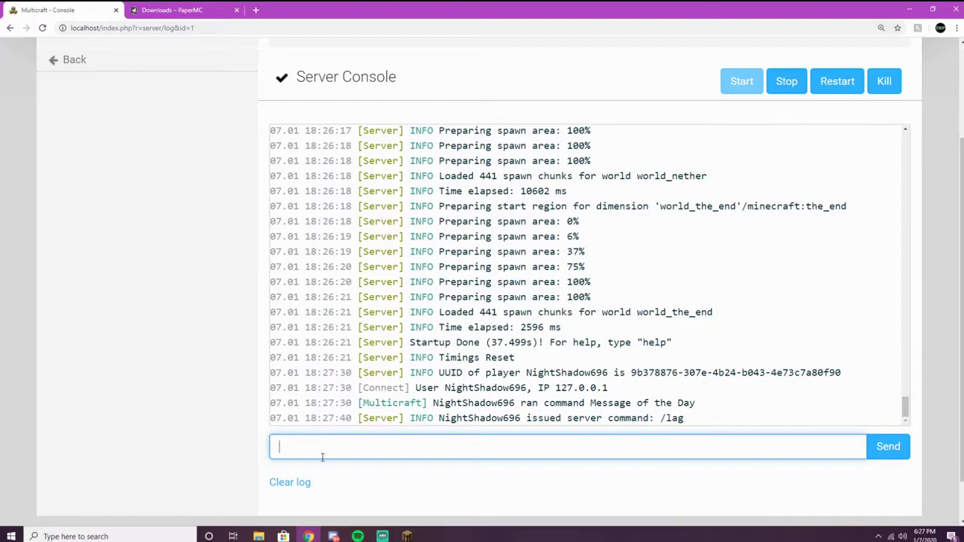
click(407, 536)
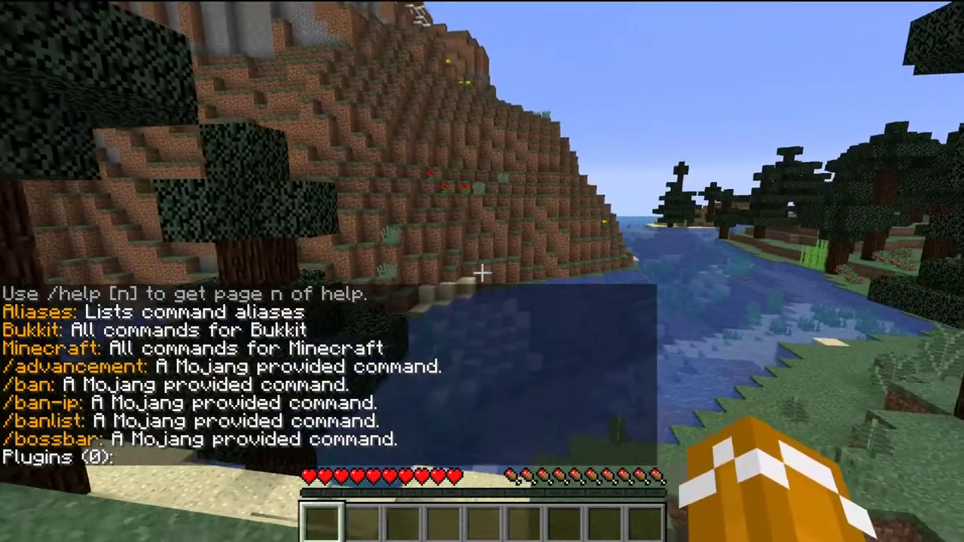
Switch to Creative Mode with /gamemode creative in chat.
text(/g)
key(Return)
text(/gamemode 1)
key(Return)
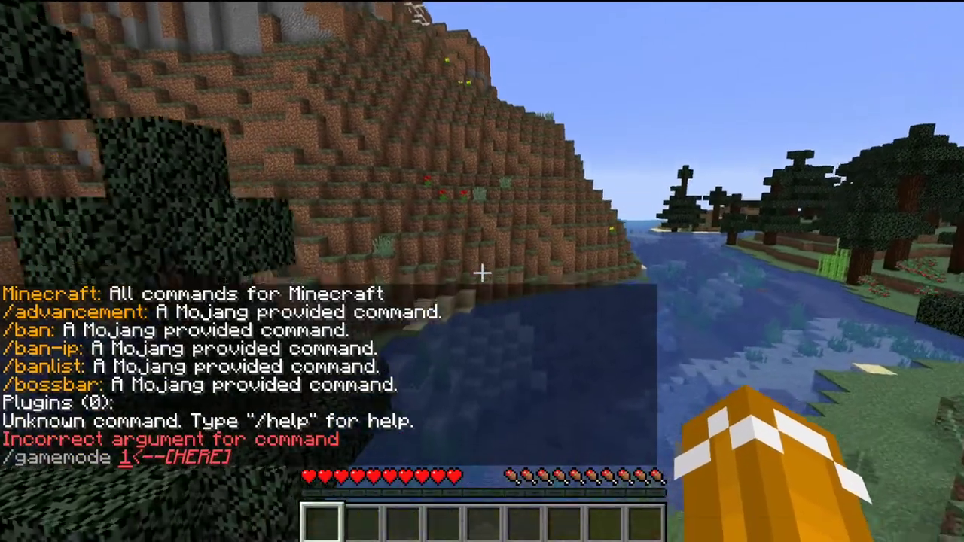
text(/gamemode creative)
key(Return)
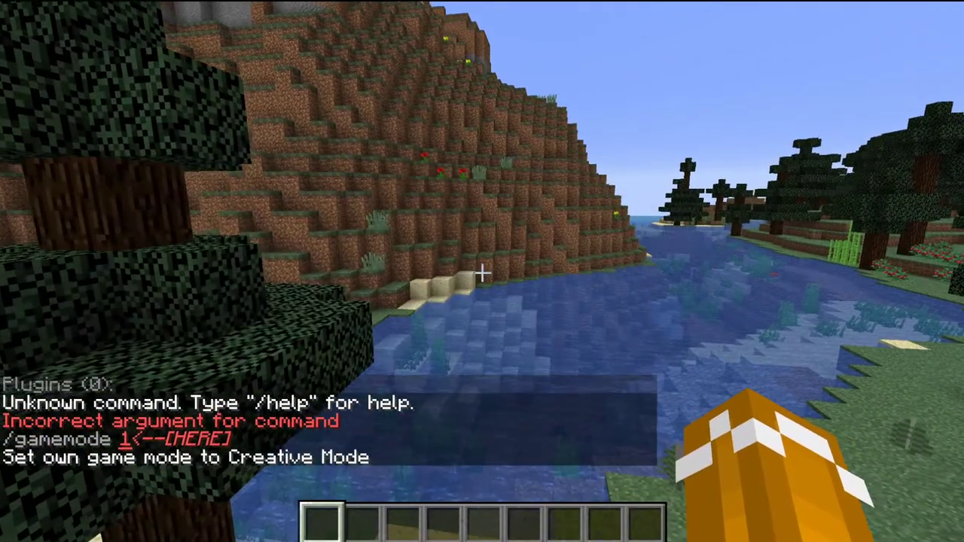
Fly over the forest, village and pond toward the open grassland.
key(space)
key(space)
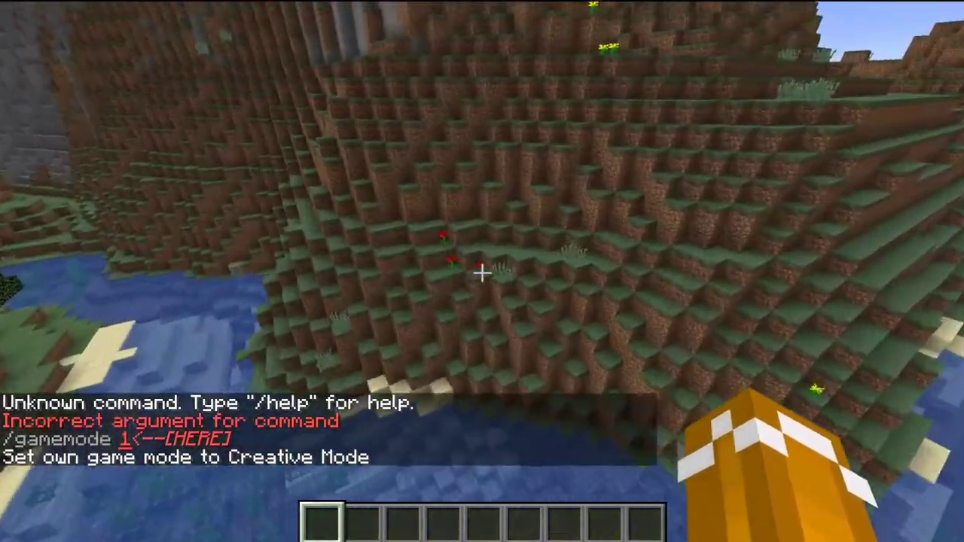
key(w)
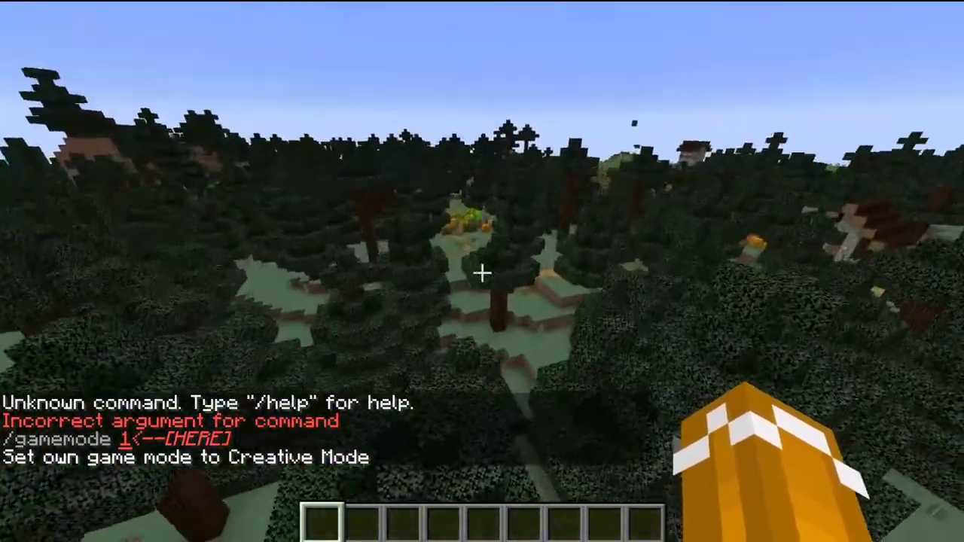
key(w)
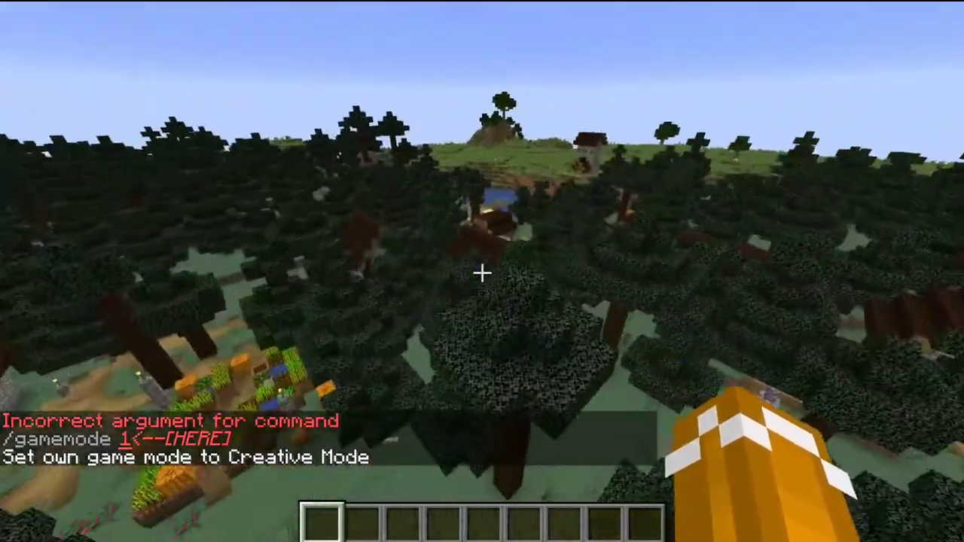
key(w)
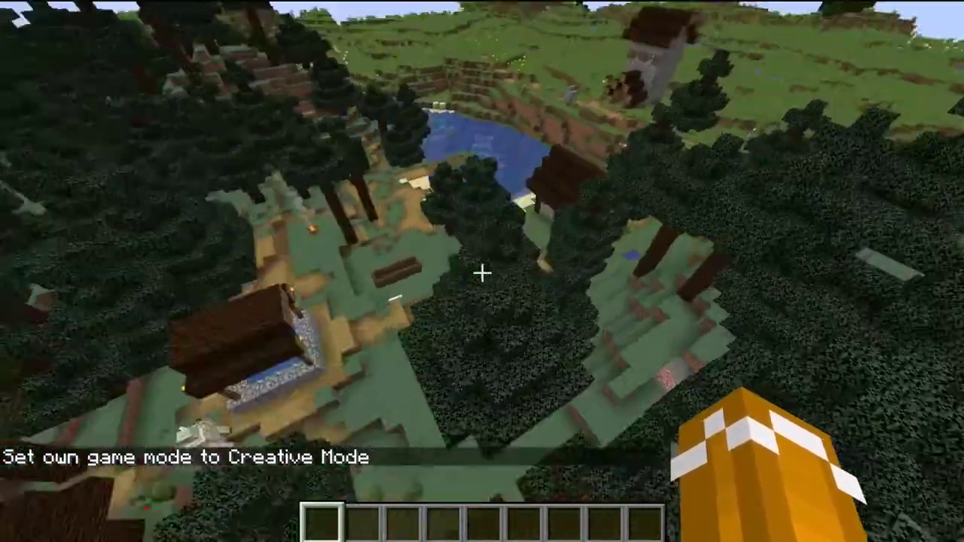
key(w)
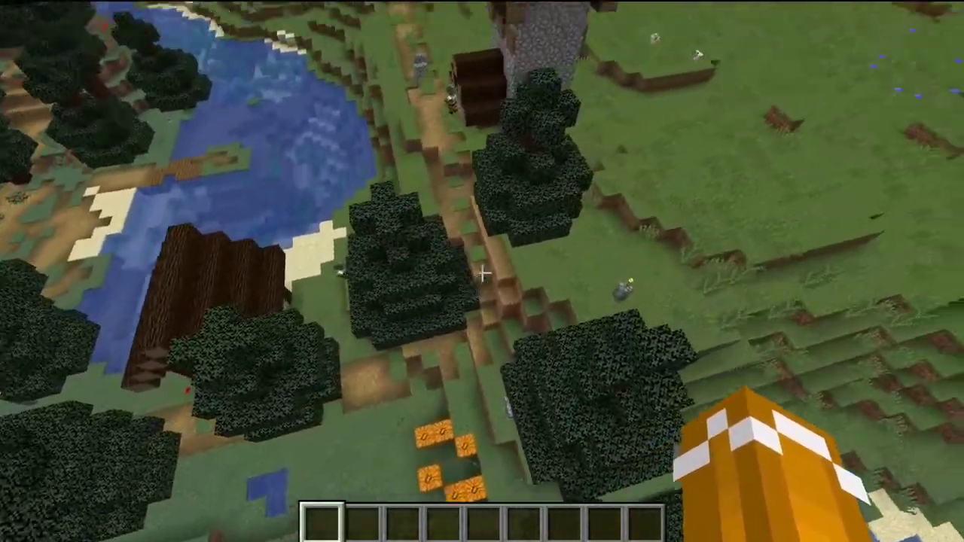
key(w)
Disconnect from the server and quit Minecraft.
key(Escape)
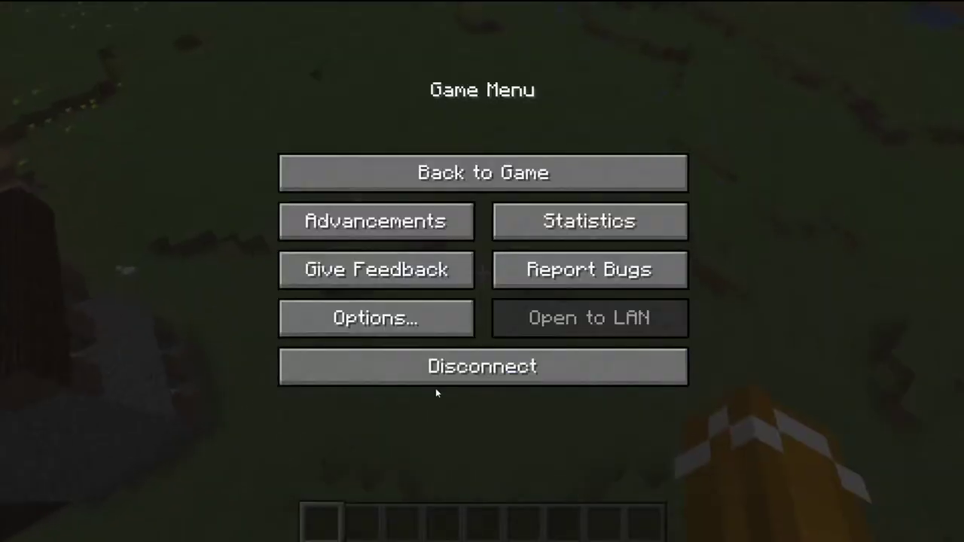
click(638, 376)
click(688, 497)
click(625, 435)
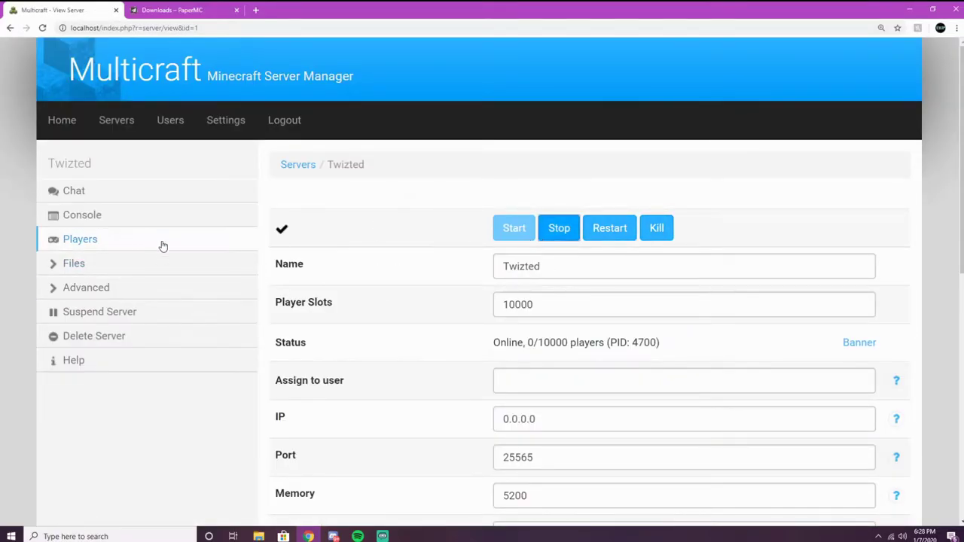
Log into FTP File Access with the Multicraft password and open the plugins upload page.
click(140, 268)
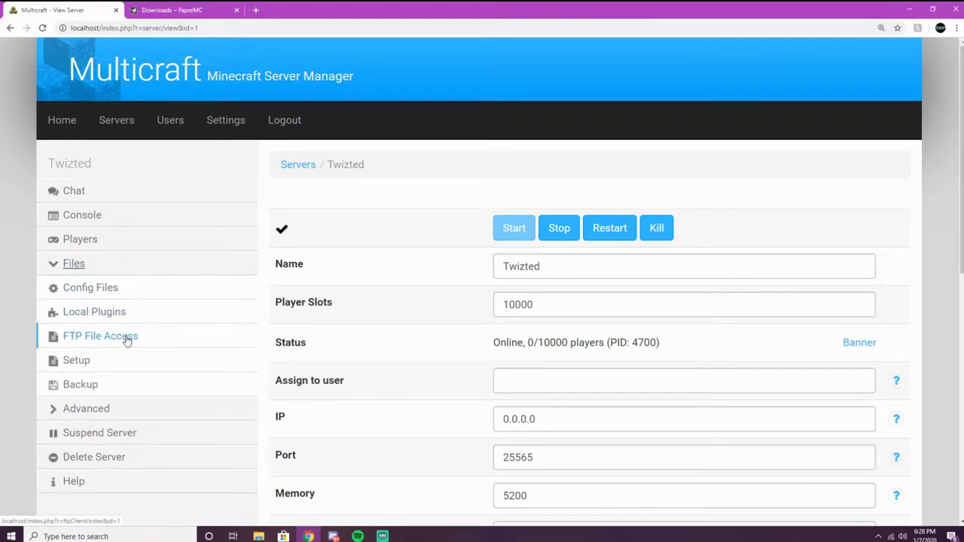
click(126, 339)
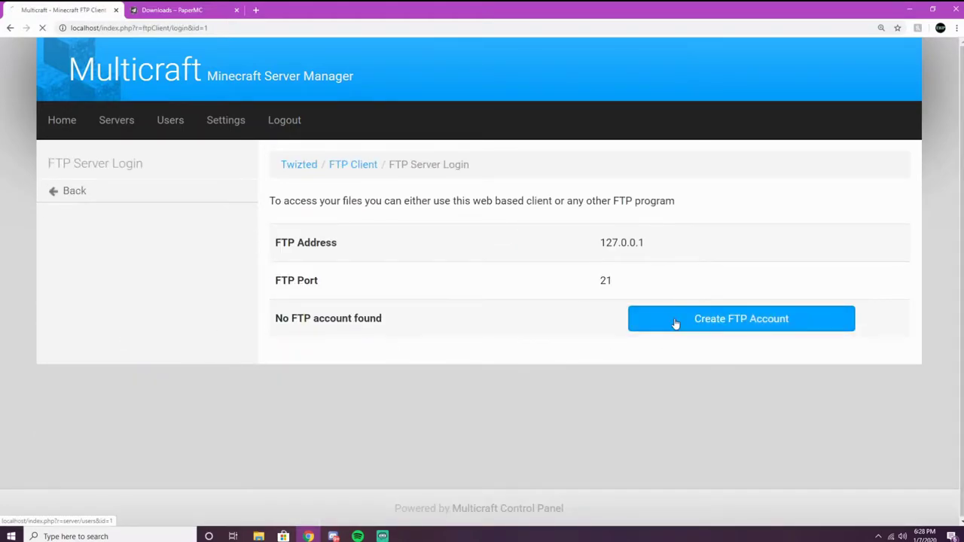
click(583, 350)
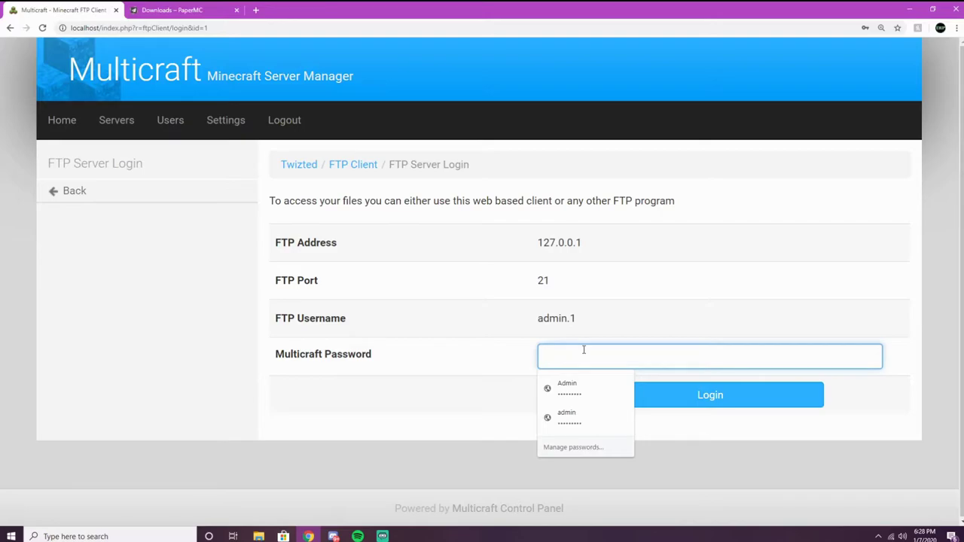
text(*********)
key(Return)
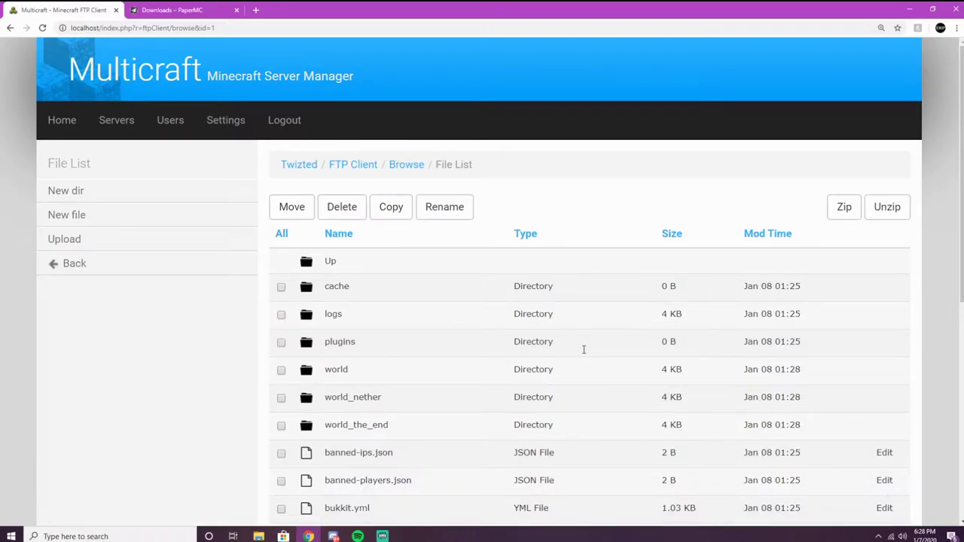
click(345, 341)
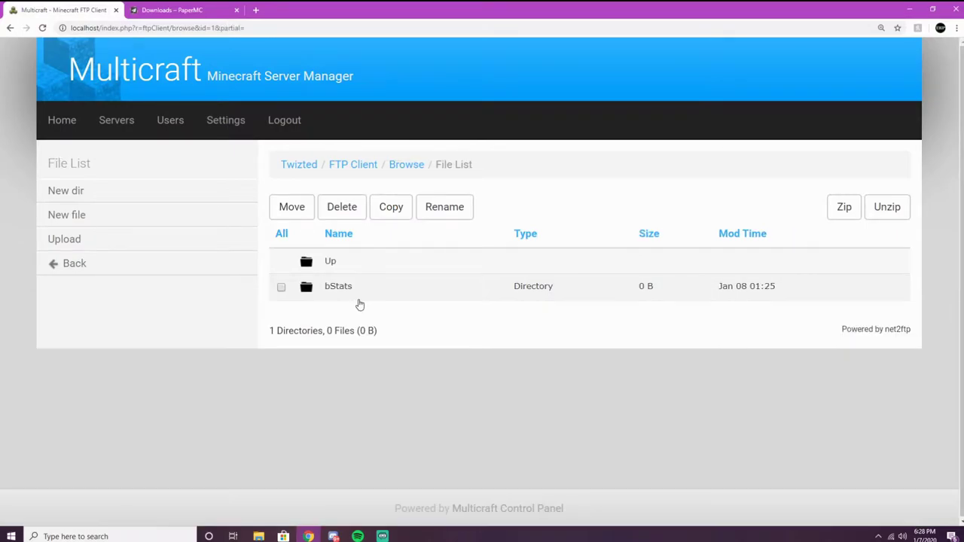
click(58, 238)
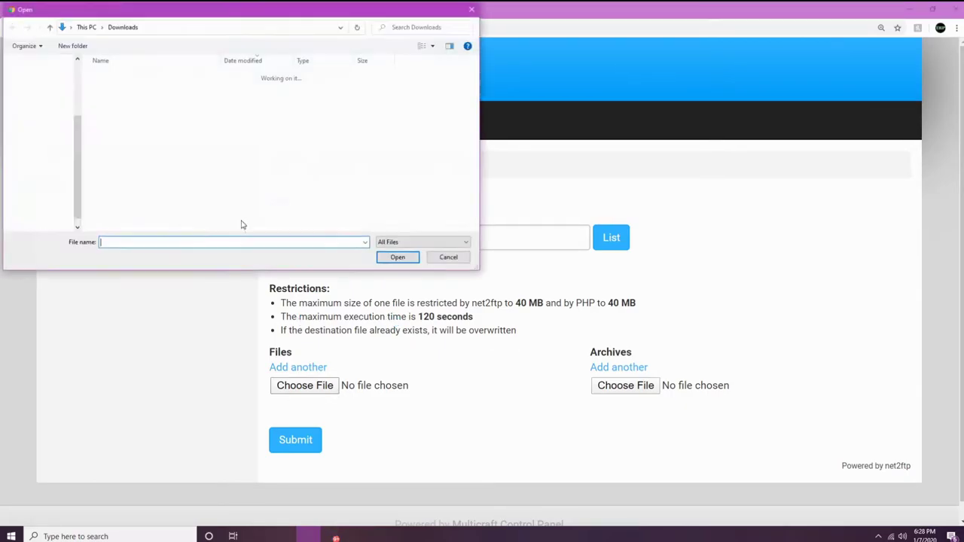
Choose PlayTimes-1.2.12.jar and Vault.jar from Downloads for the first two upload slots.
scroll(185, 169, down, 1)
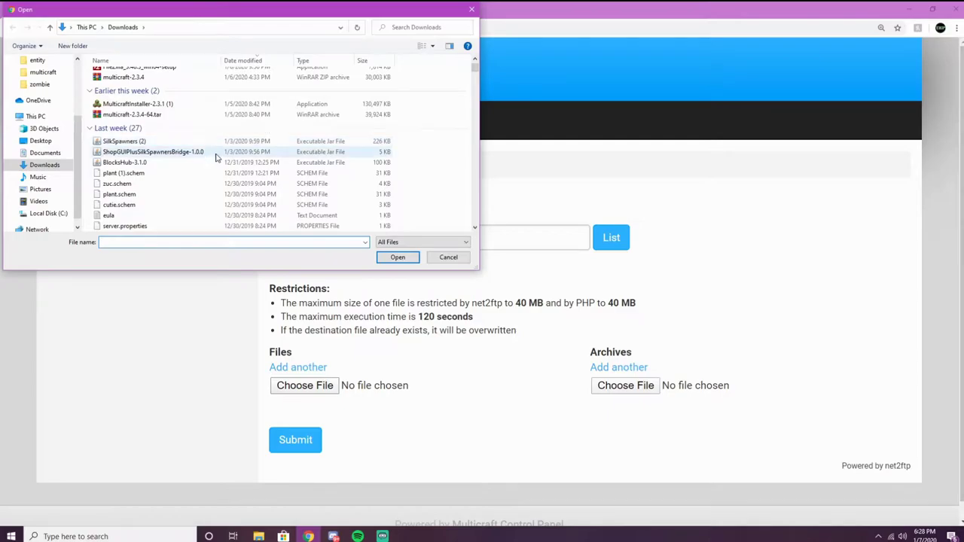
scroll(199, 169, down, 4)
scroll(196, 189, down, 5)
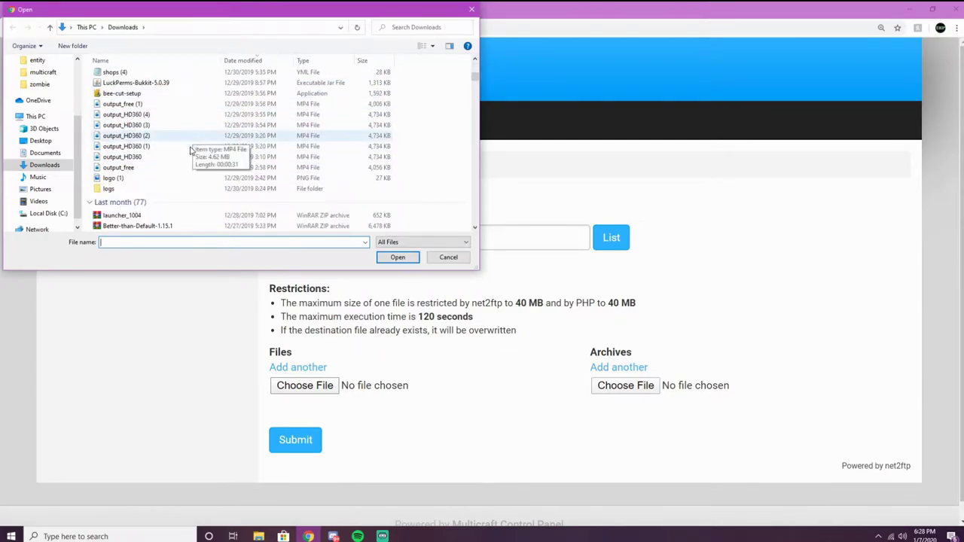
scroll(173, 188, down, 5)
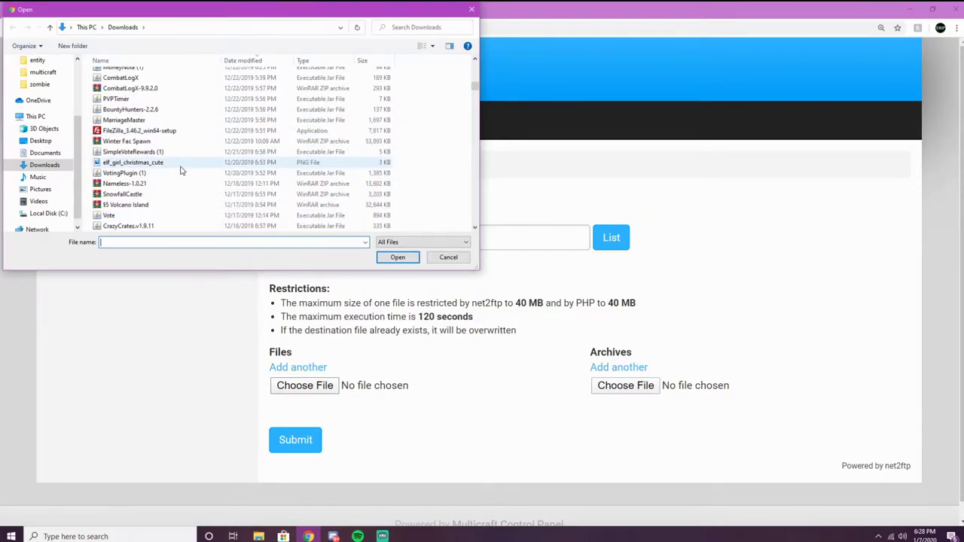
scroll(169, 188, down, 3)
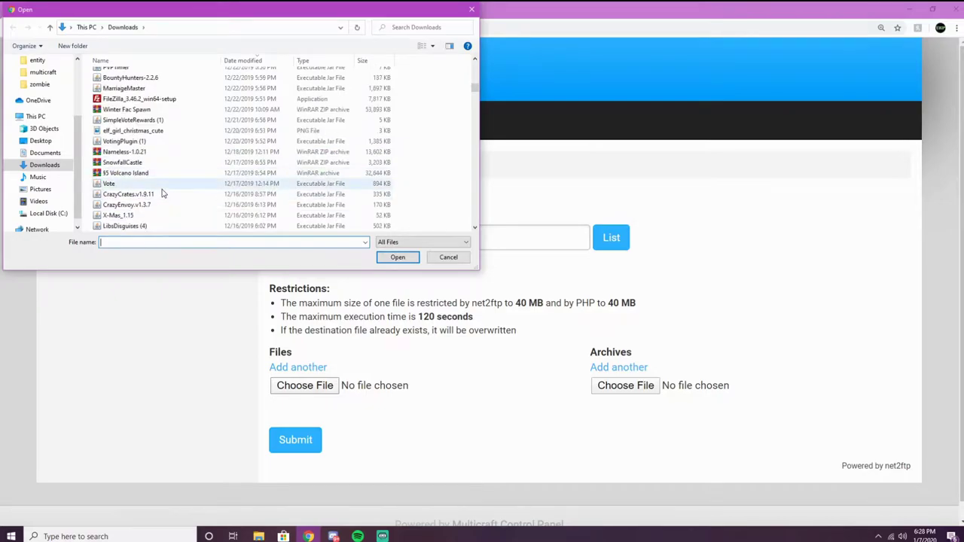
scroll(165, 194, down, 5)
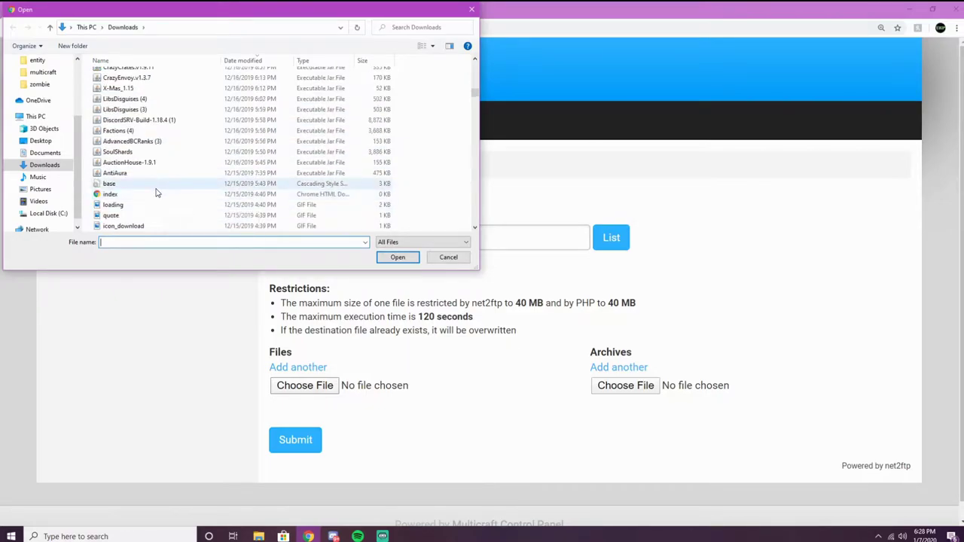
scroll(173, 177, down, 3)
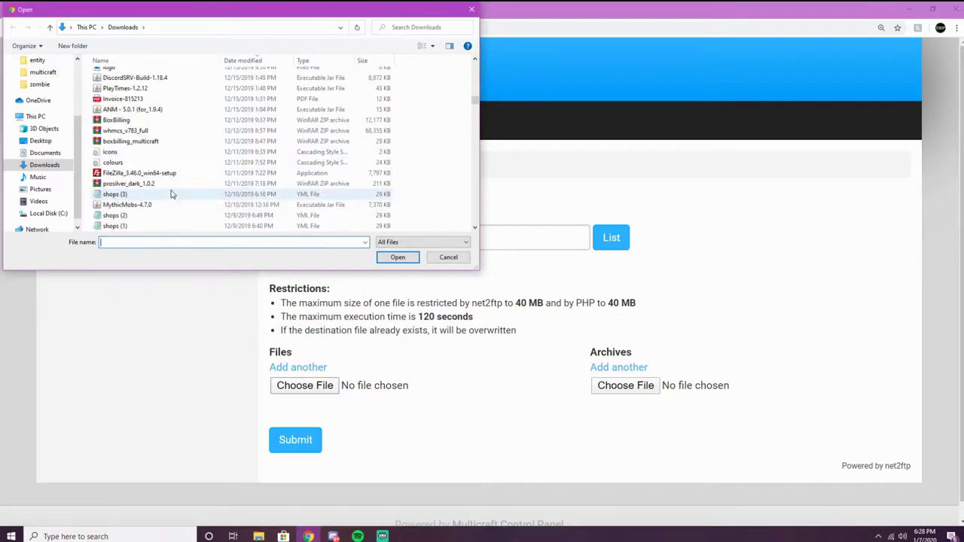
click(167, 88)
click(398, 256)
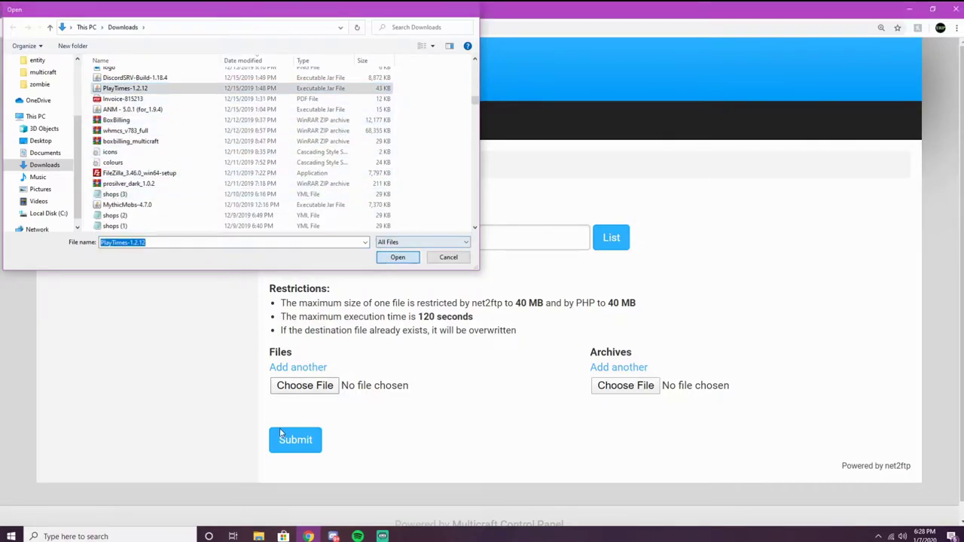
click(313, 418)
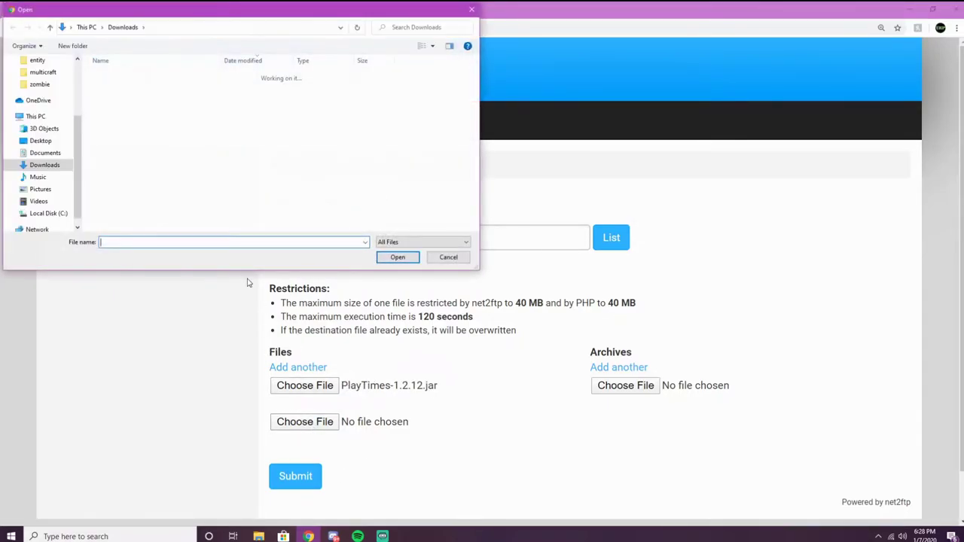
text(va)
click(407, 257)
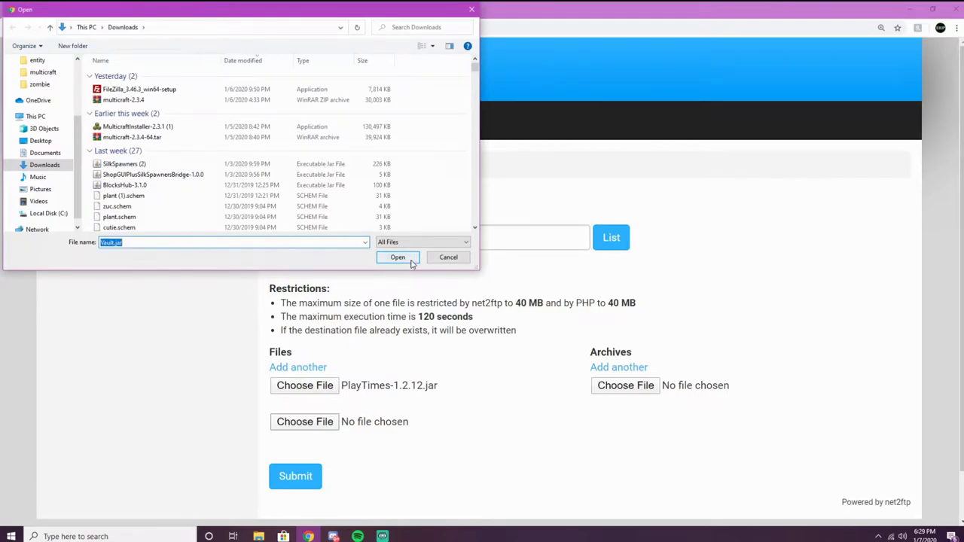
Add EssentialsX.zip as the third file, upload all three, and return to the plugins list.
click(314, 414)
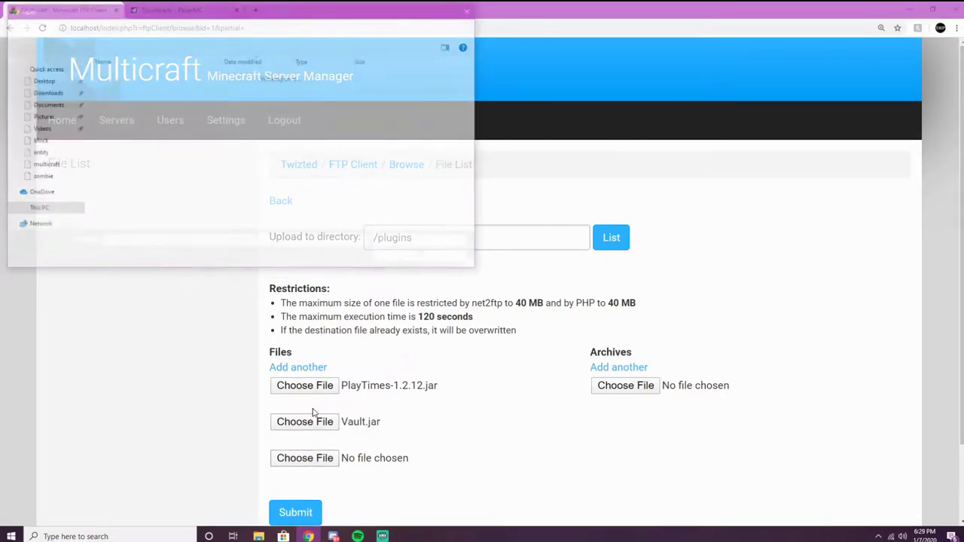
text(ess)
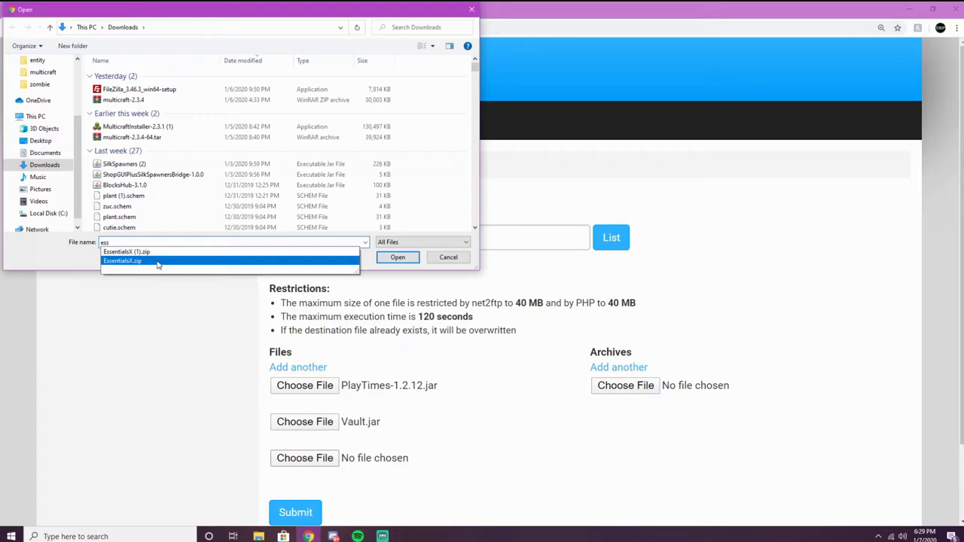
click(216, 261)
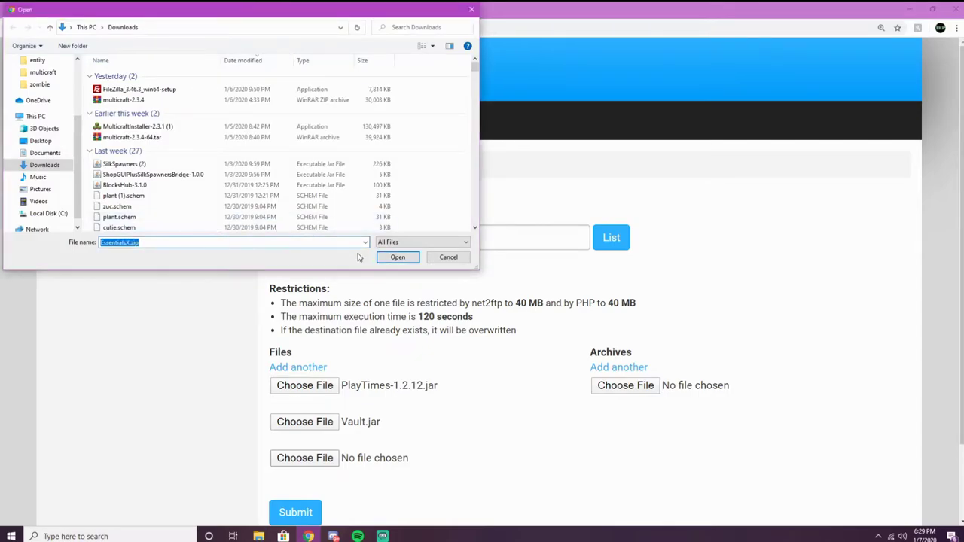
click(397, 257)
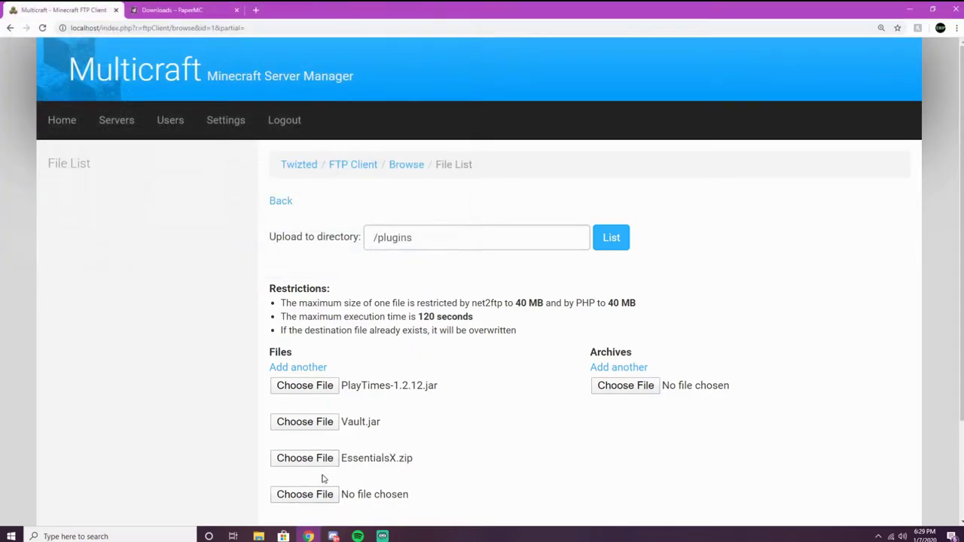
scroll(326, 477, down, 1)
click(294, 498)
scroll(269, 221, down, 1)
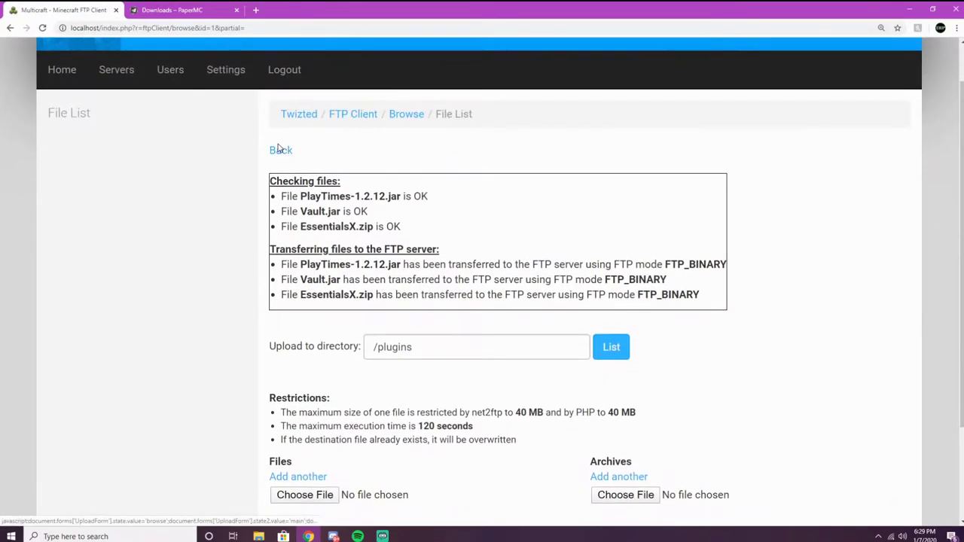
click(283, 153)
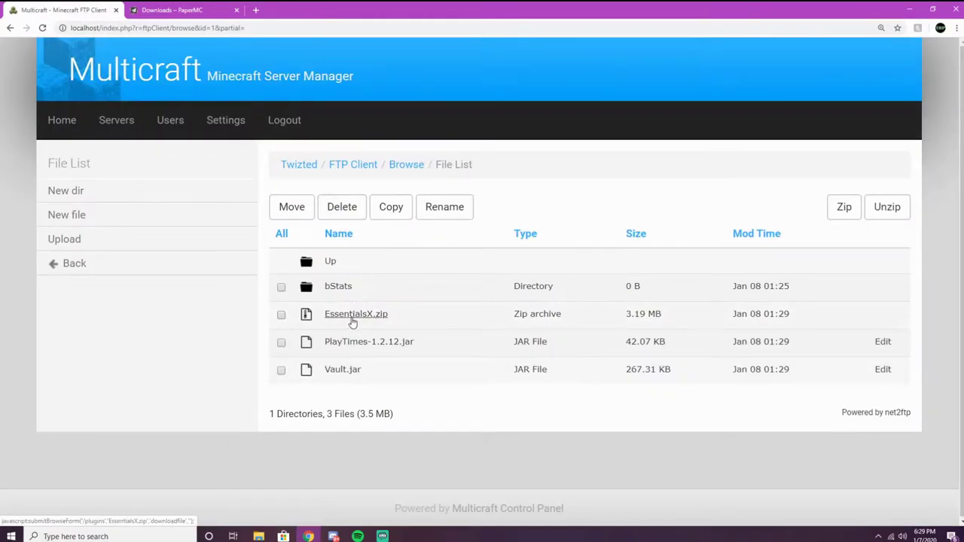
Inspect EssentialsX.zip in WinRAR, then close WinRAR and the Downloads folder.
click(343, 313)
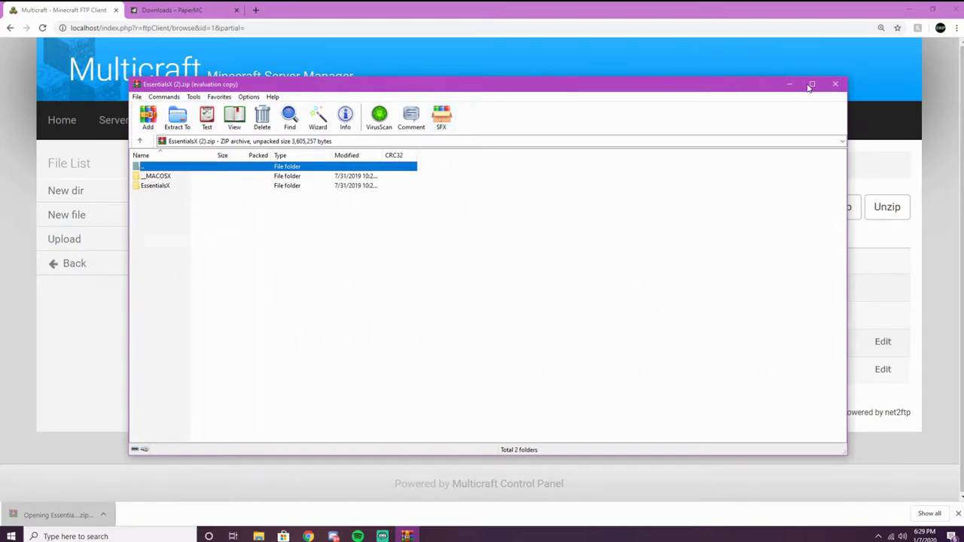
click(565, 230)
click(835, 84)
click(283, 535)
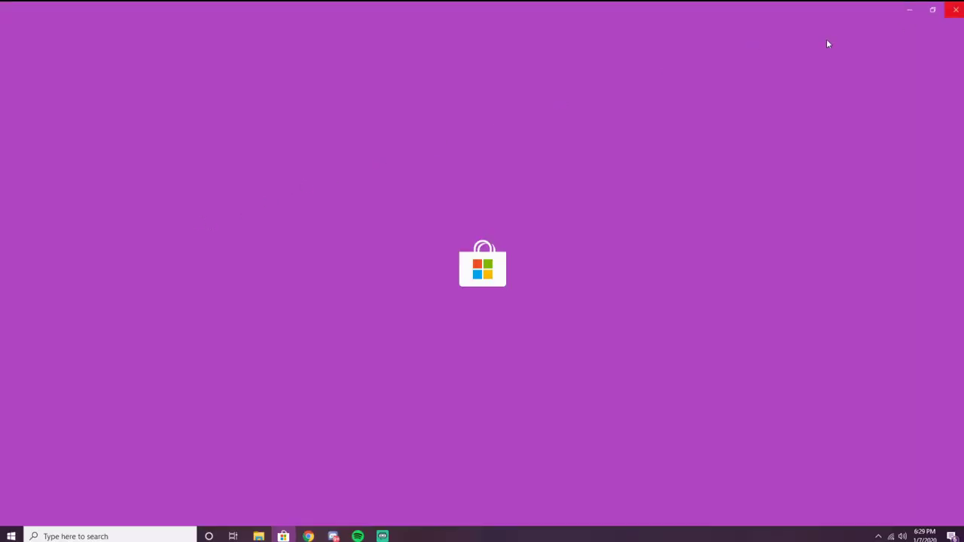
click(909, 11)
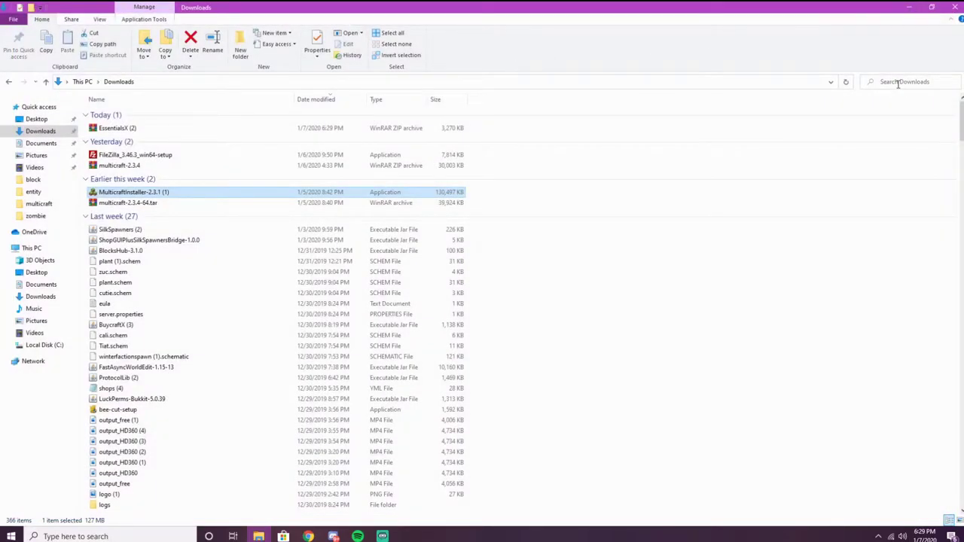
text(es)
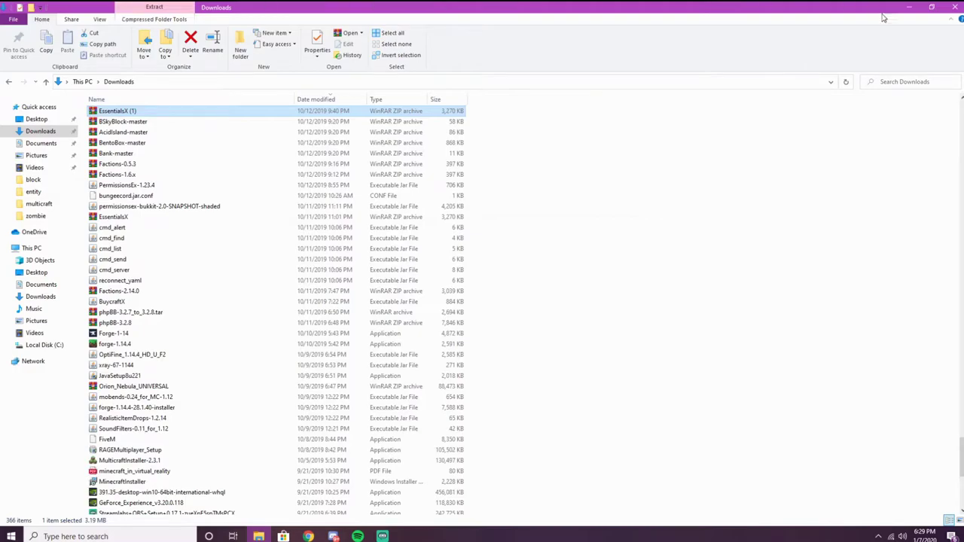
click(955, 7)
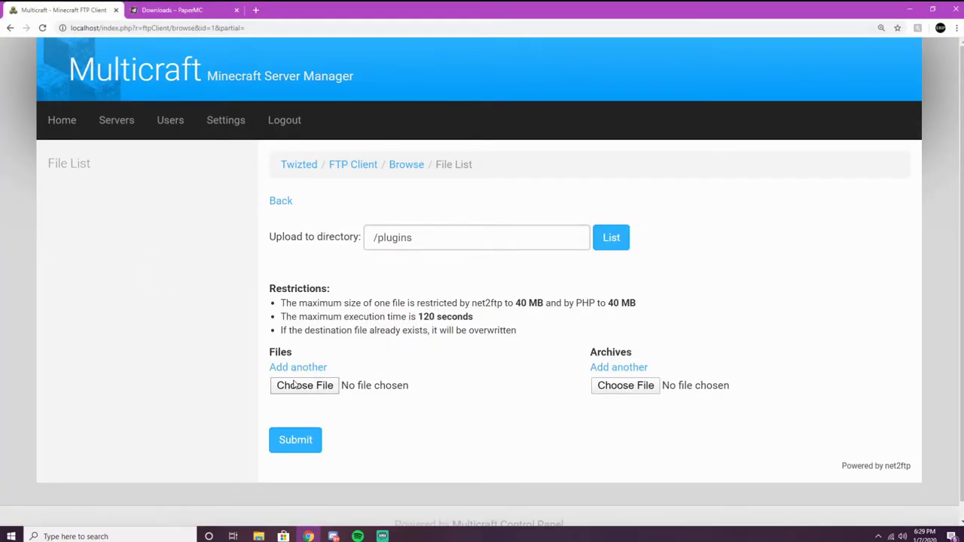
Choose EssentialsX-2.17.1.0.jar from Desktop > Apex > plugins for the first upload slot.
click(293, 384)
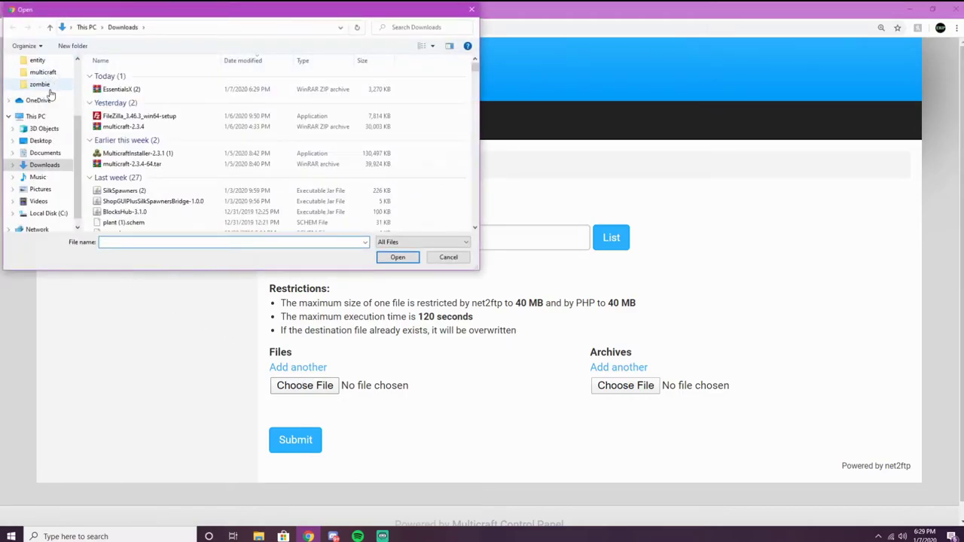
click(39, 141)
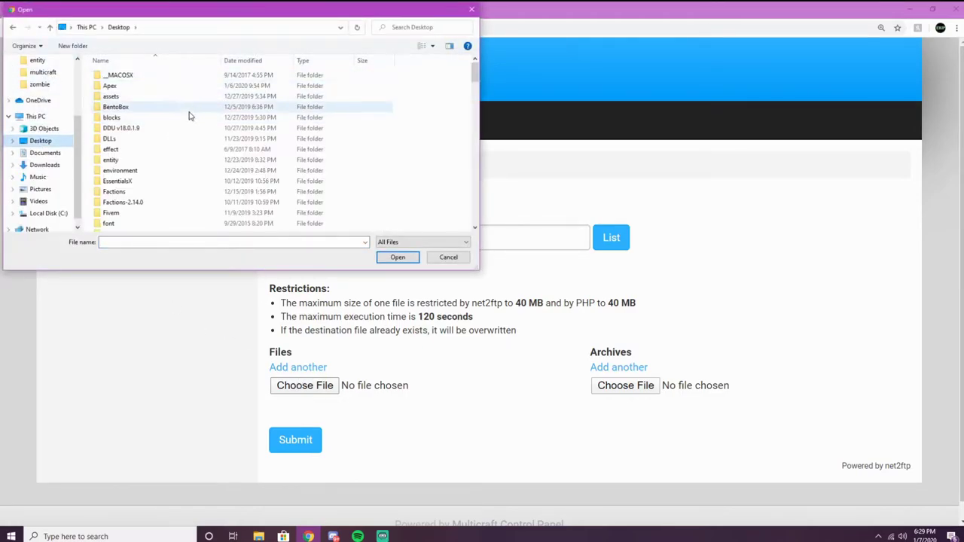
double_click(139, 86)
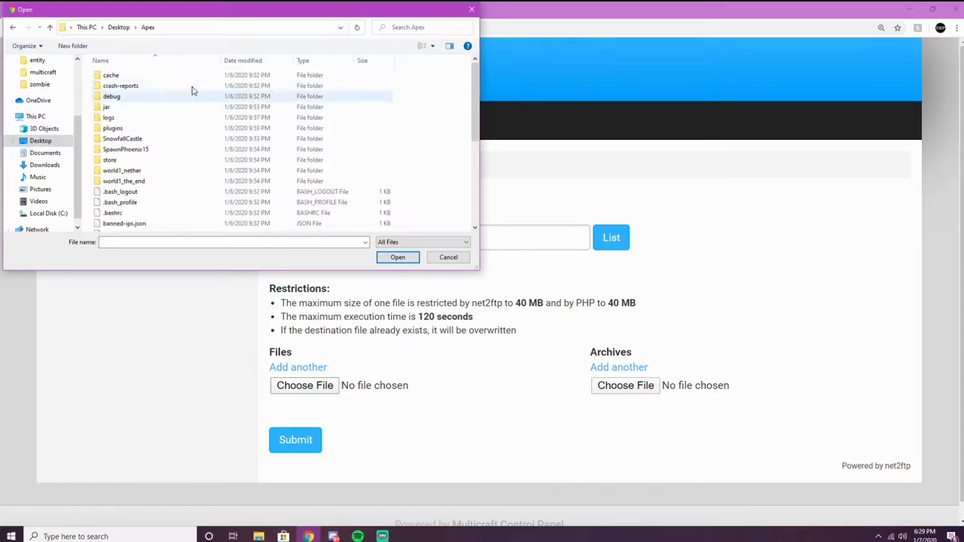
scroll(158, 194, down, 5)
scroll(158, 165, up, 5)
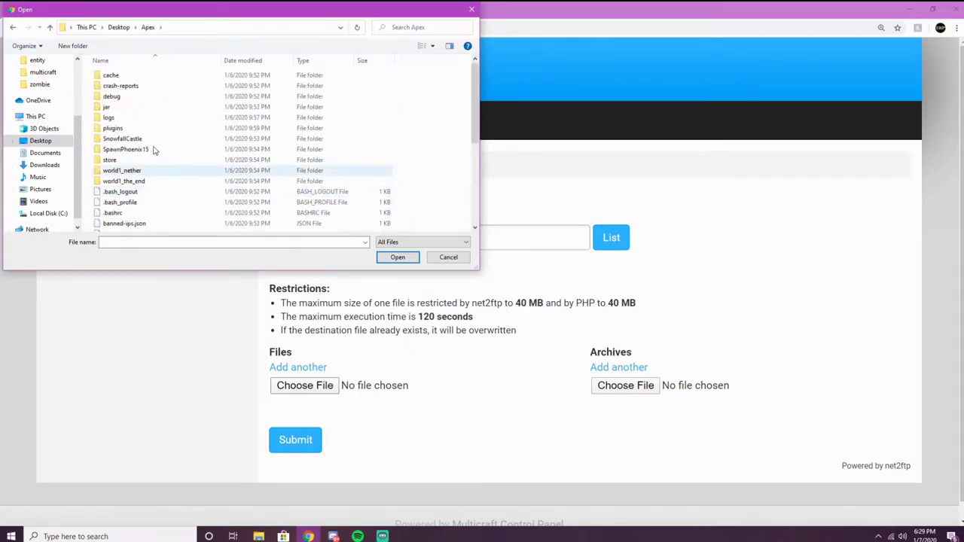
double_click(117, 128)
scroll(166, 188, down, 5)
scroll(169, 179, down, 3)
click(168, 110)
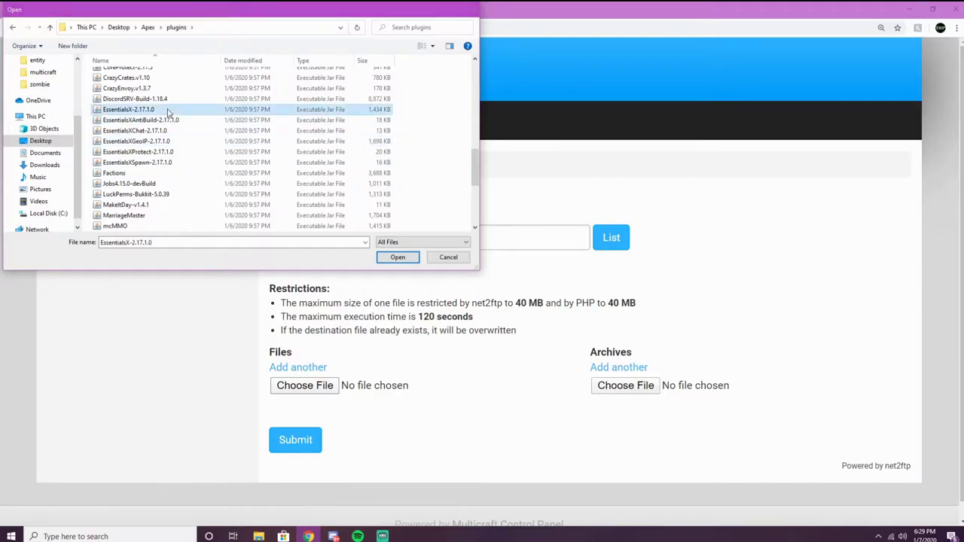
double_click(167, 111)
Choose the EssentialsXAntiBuild, EssentialsXChat and EssentialsXGeoIP 2.17.1.0 jars for slots two to four.
click(311, 421)
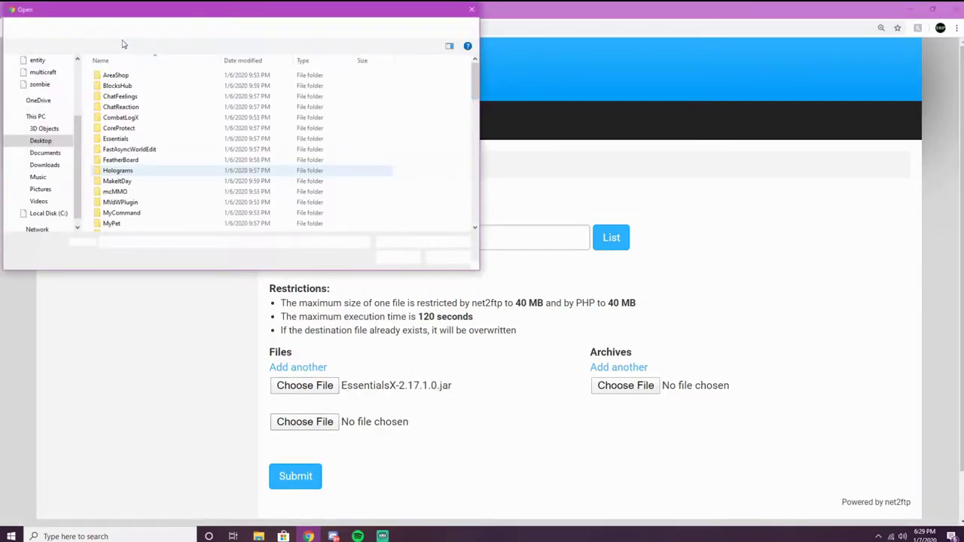
scroll(150, 173, down, 5)
scroll(151, 174, down, 3)
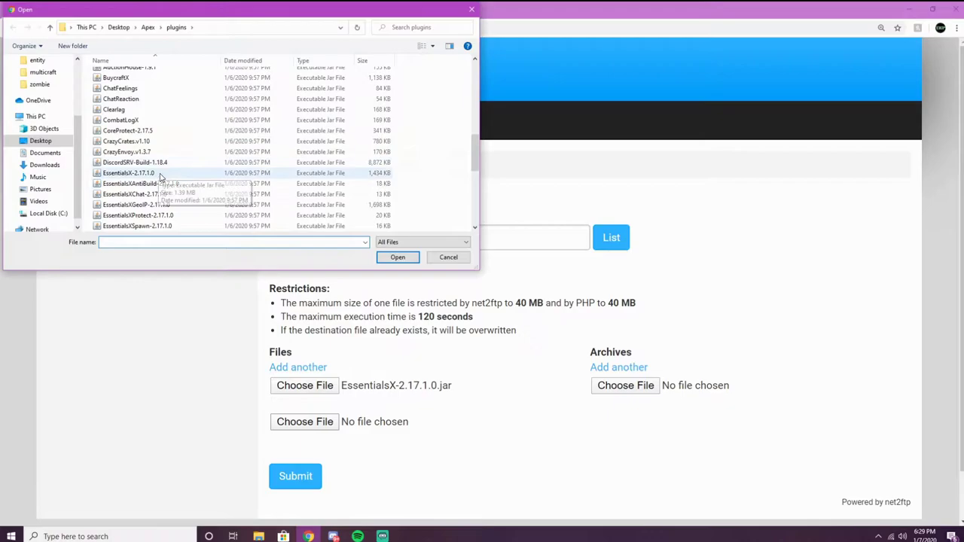
click(170, 185)
double_click(170, 184)
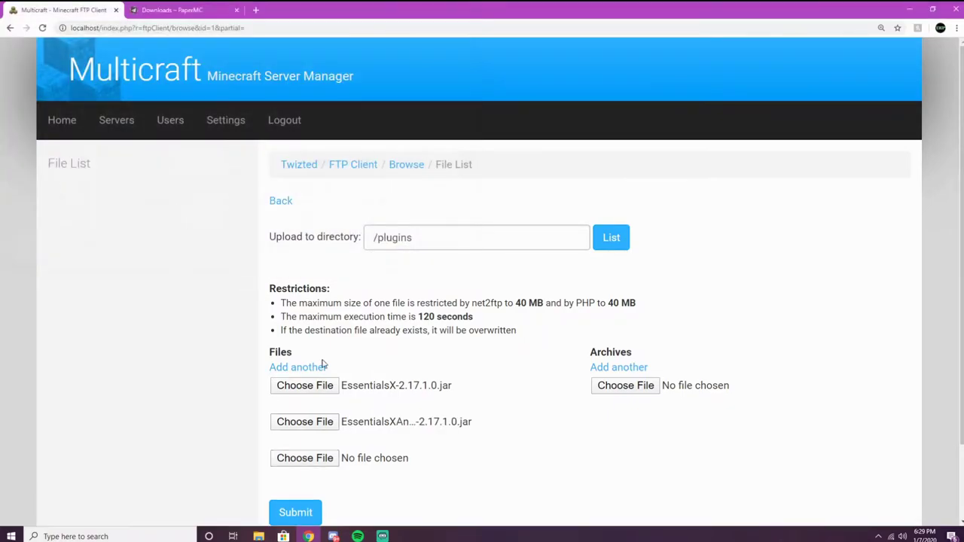
click(315, 466)
scroll(147, 190, down, 1)
double_click(143, 189)
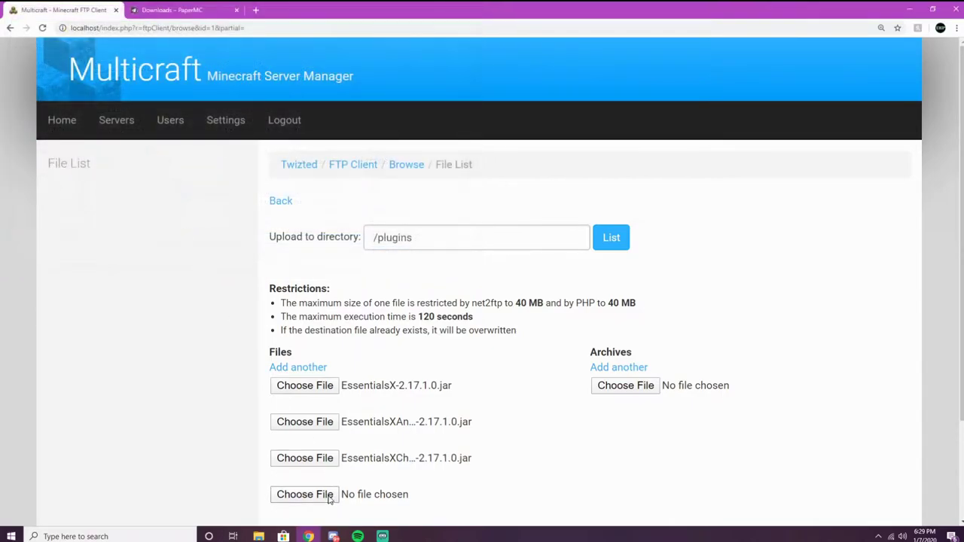
scroll(332, 501, down, 2)
click(310, 399)
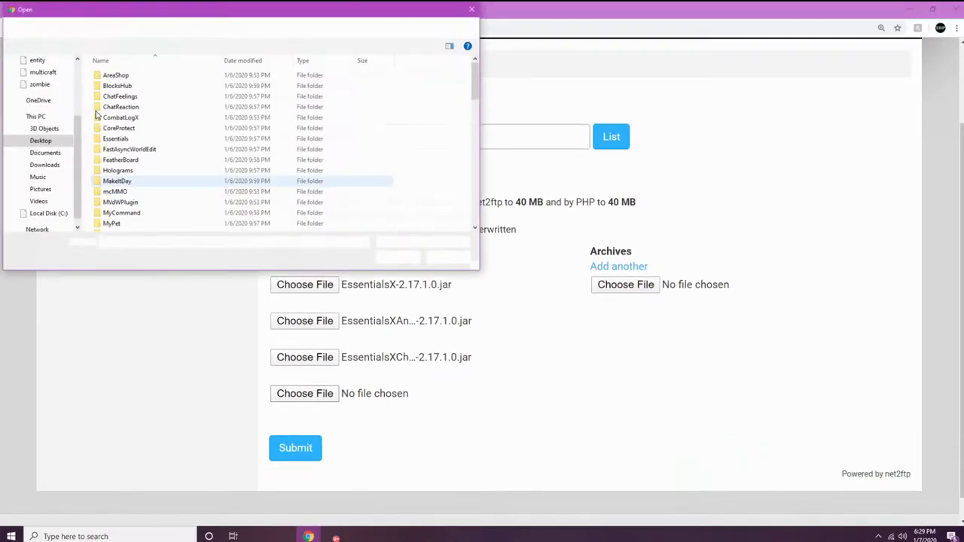
scroll(150, 143, down, 12)
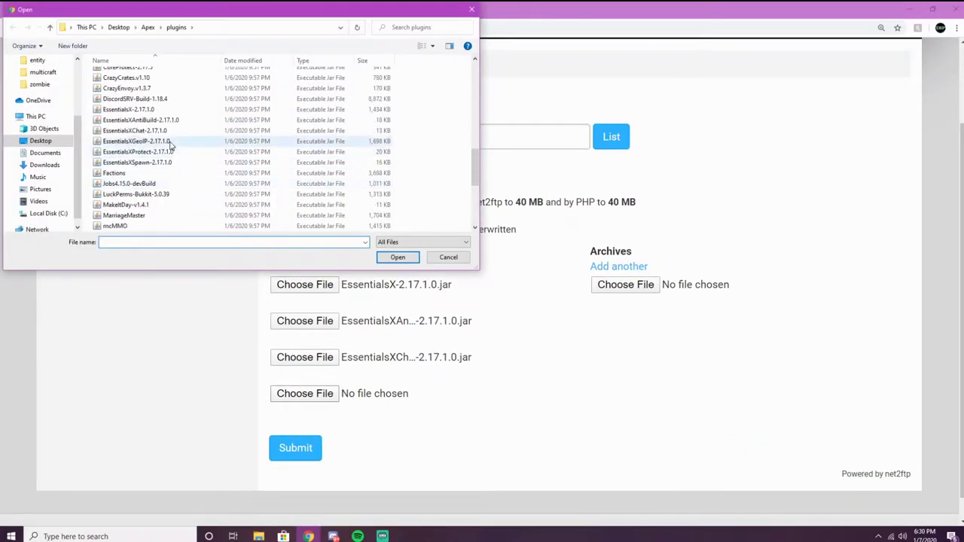
double_click(170, 143)
Choose the EssentialsXProtect and EssentialsXSpawn 2.17.1.0 jars for the last two slots.
click(317, 430)
scroll(187, 172, down, 1)
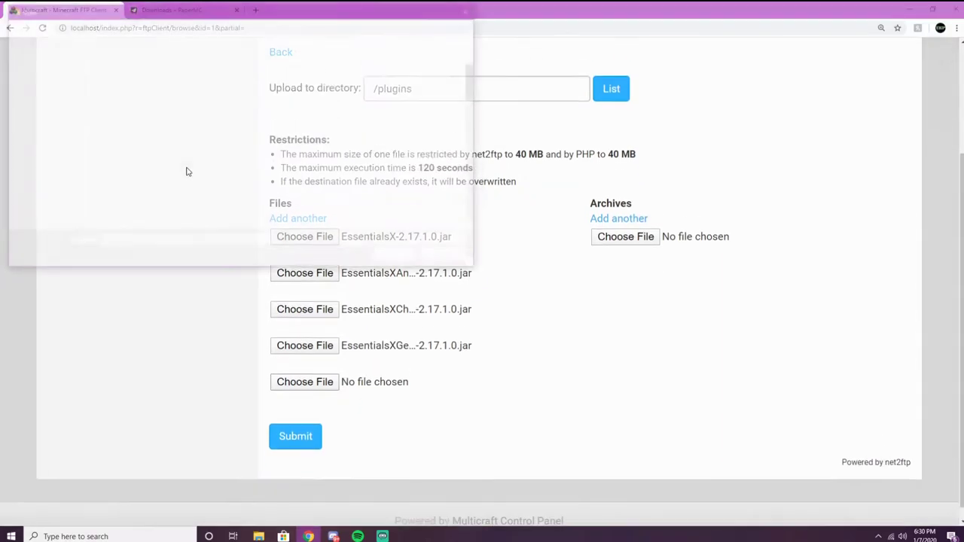
scroll(181, 162, down, 5)
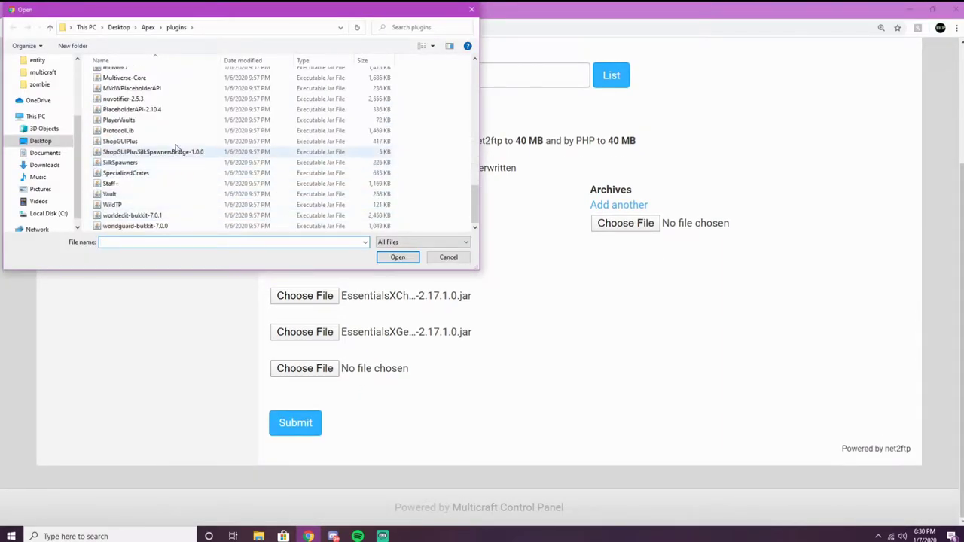
scroll(176, 151, up, 4)
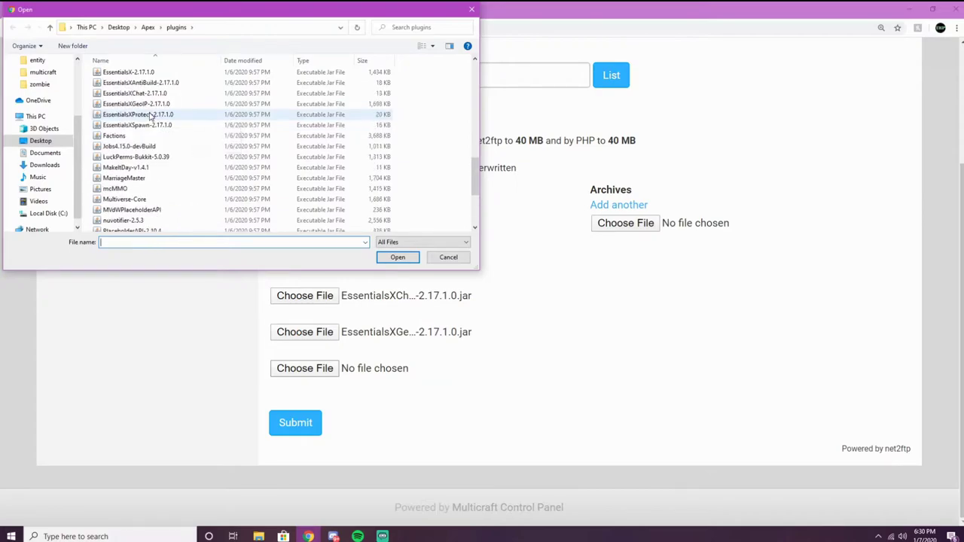
click(184, 105)
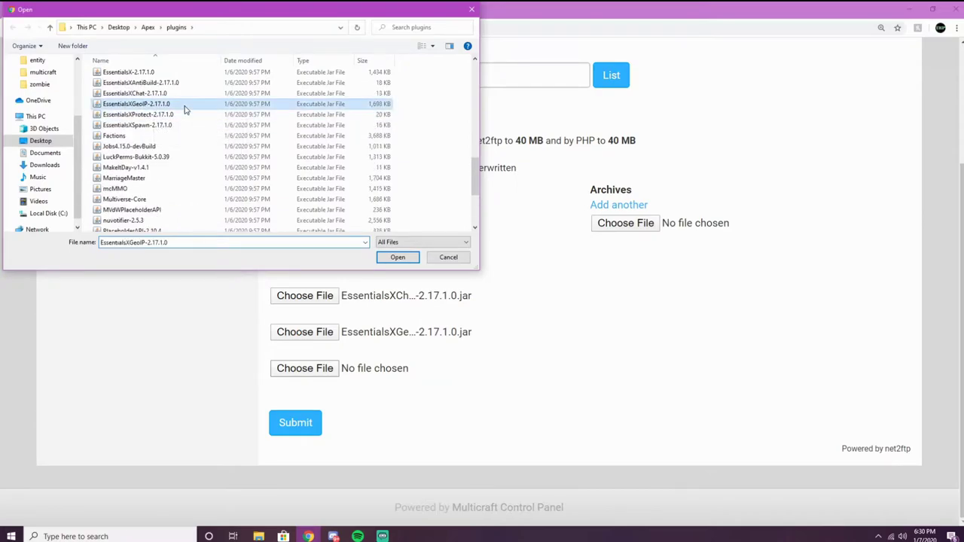
double_click(180, 115)
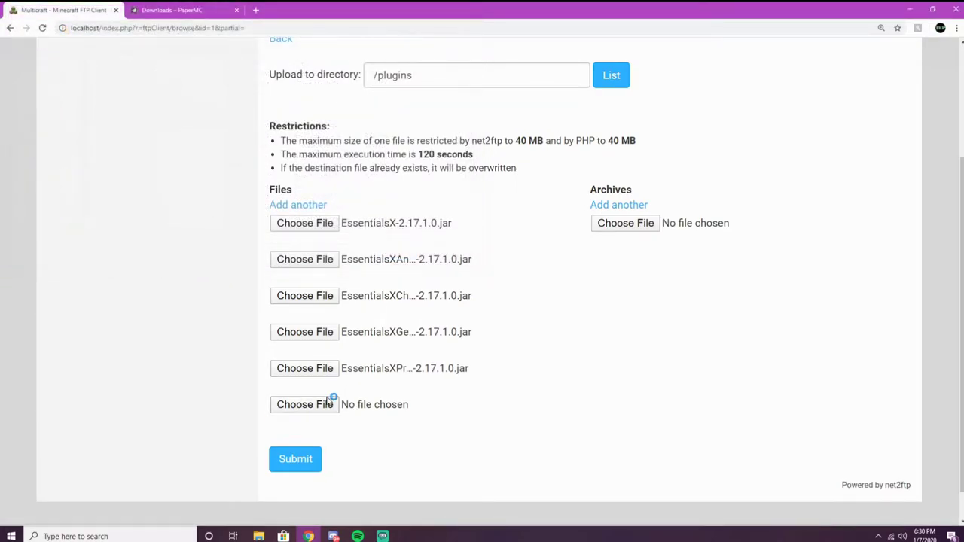
click(304, 404)
scroll(155, 170, down, 10)
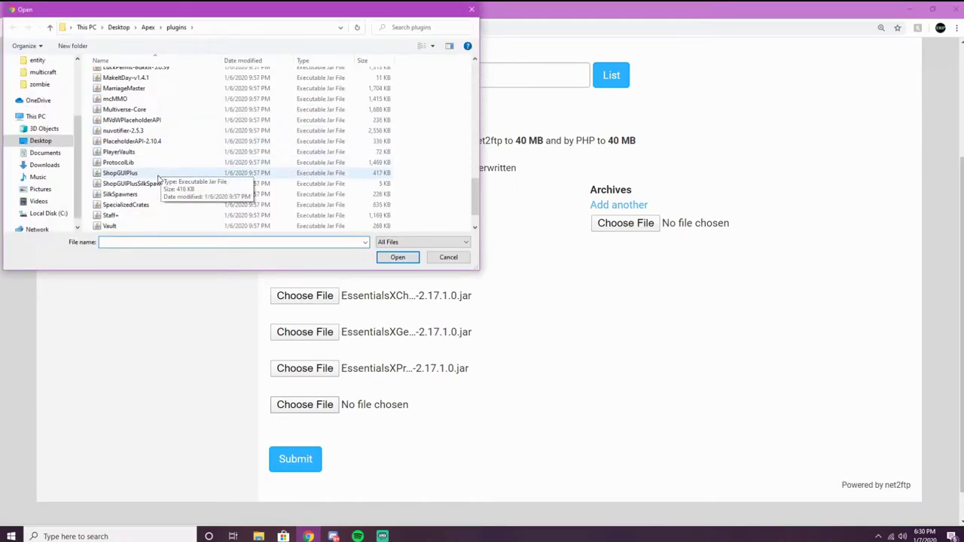
scroll(155, 169, up, 5)
double_click(151, 98)
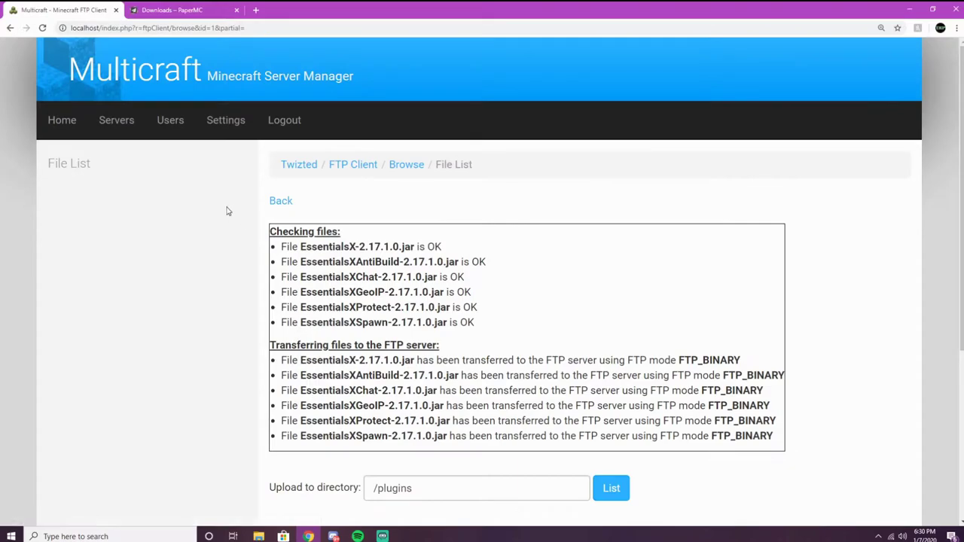
Delete EssentialsX.zip from the plugins folder and return to the Multicraft server list.
click(280, 202)
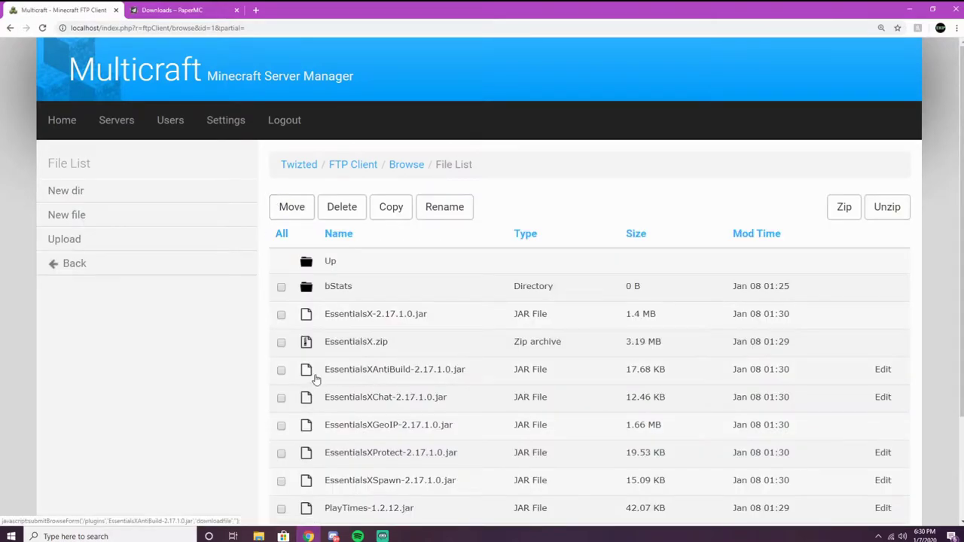
click(281, 341)
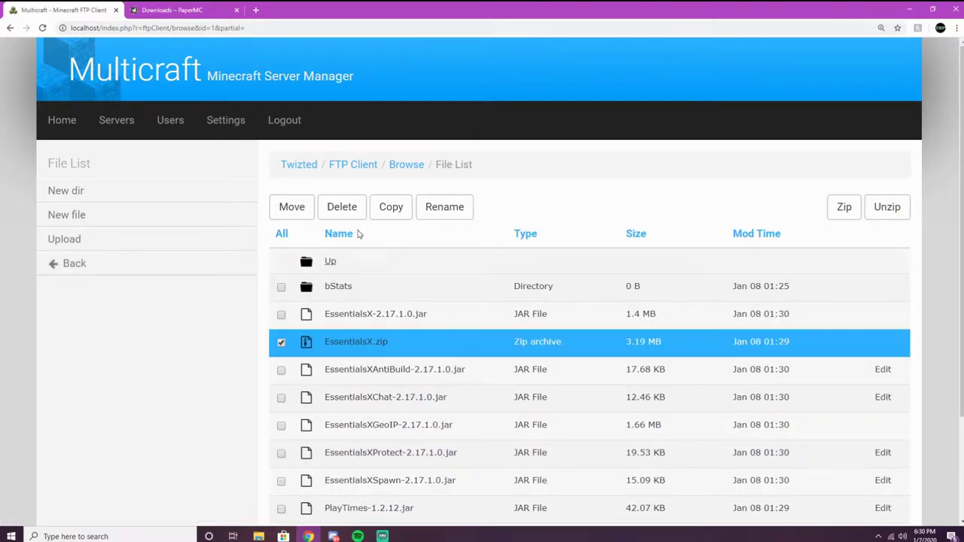
click(345, 216)
click(303, 314)
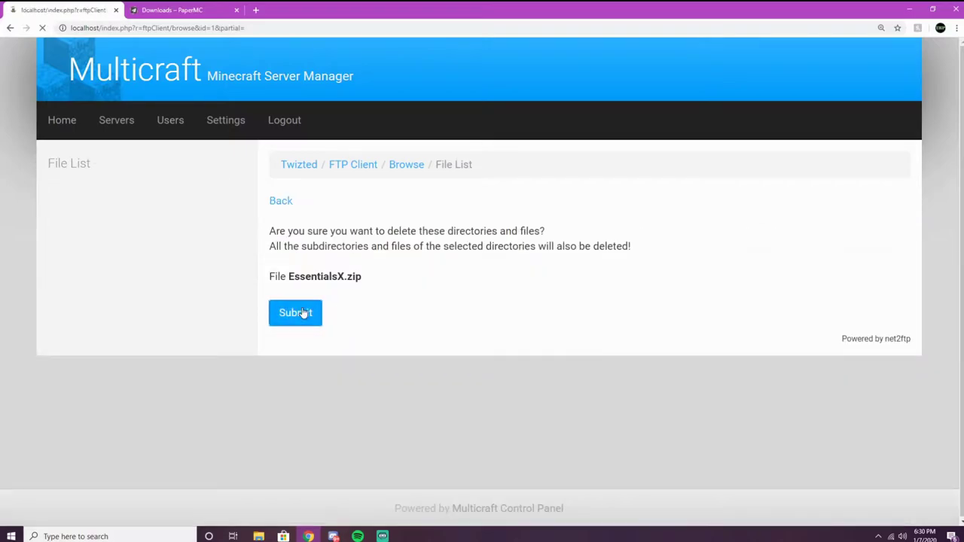
click(281, 202)
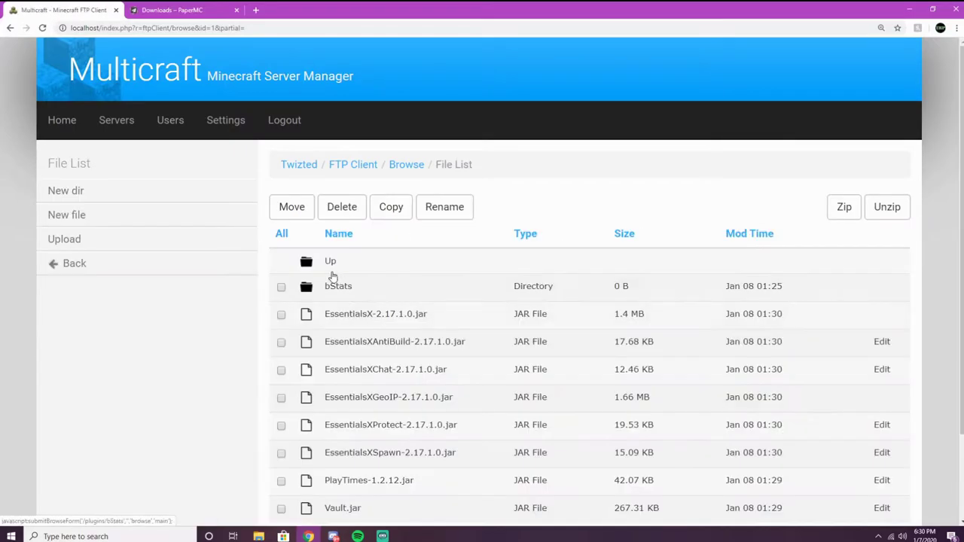
scroll(336, 306, down, 2)
scroll(129, 124, up, 3)
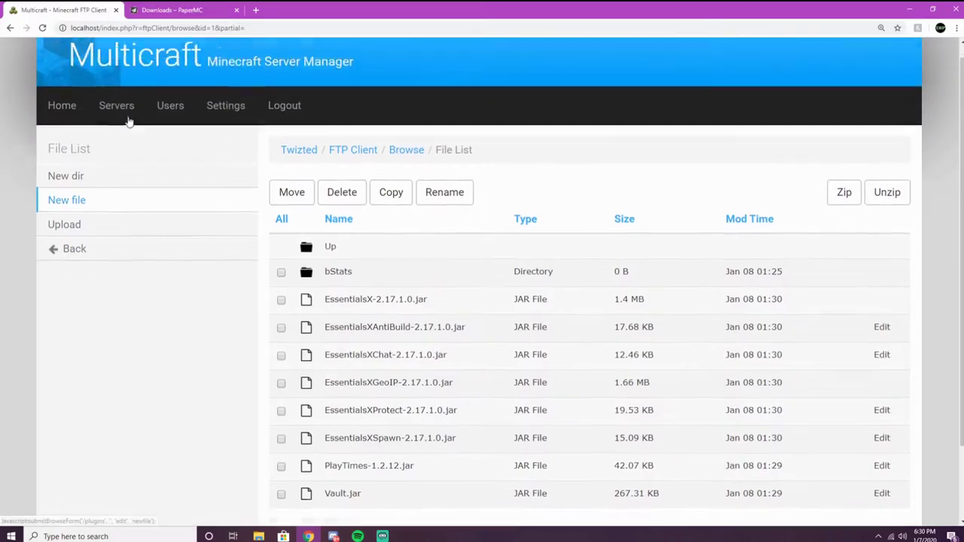
click(117, 121)
Start the Twizted server and open its Console to watch the startup log.
click(357, 204)
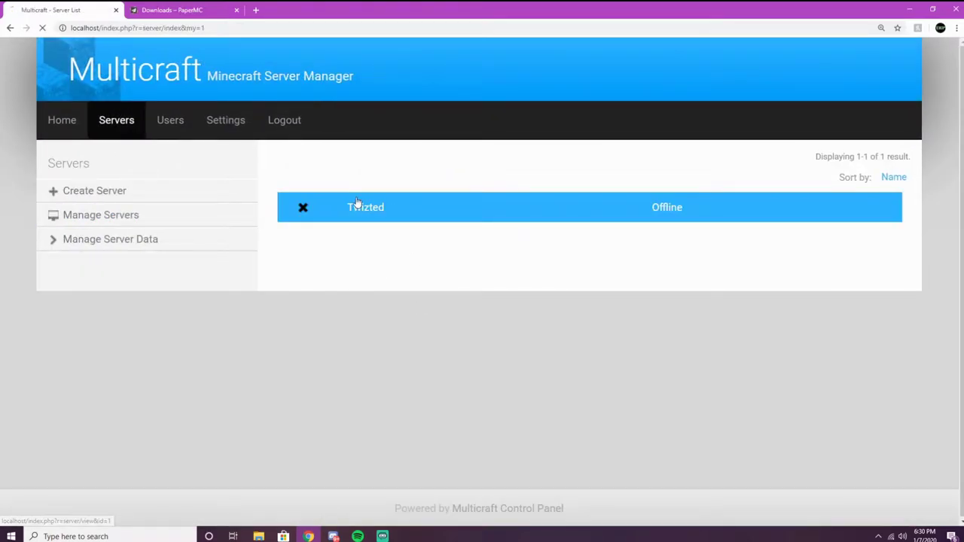
click(545, 232)
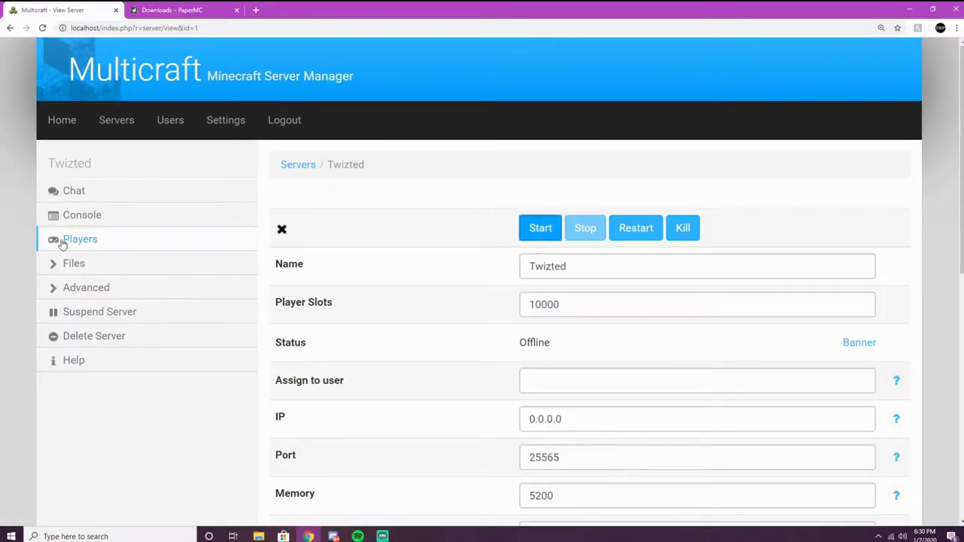
scroll(163, 199, down, 1)
scroll(118, 131, up, 1)
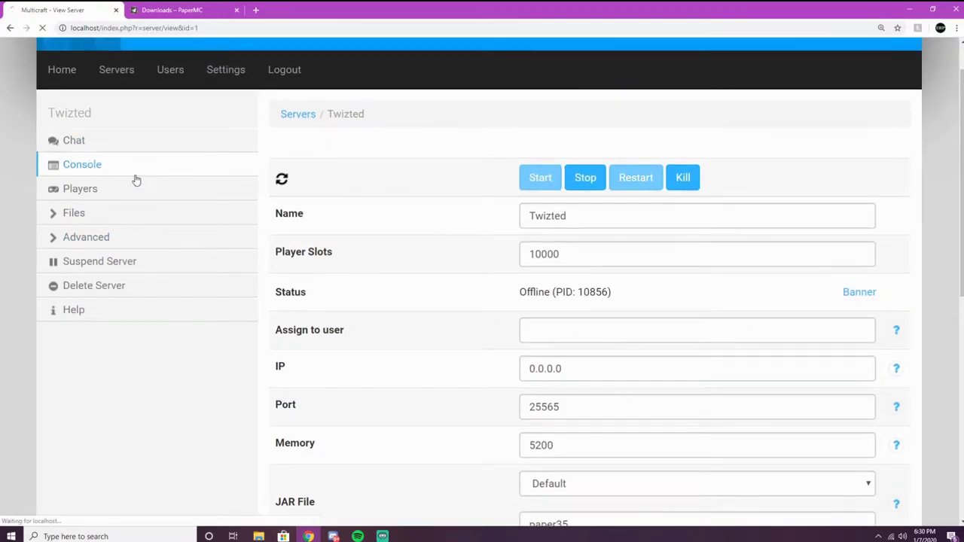
click(103, 168)
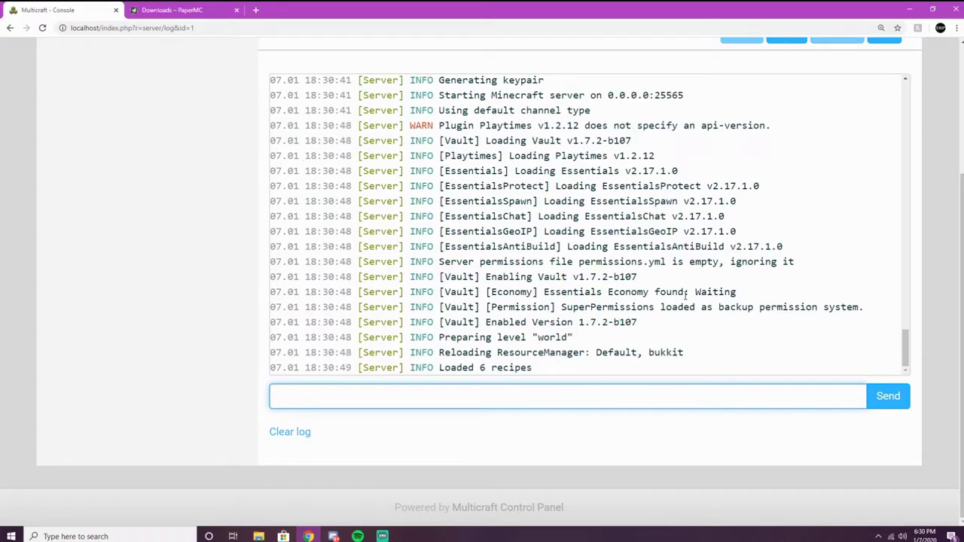
Scroll the startup log and highlight the PlayTime api-version warning.
scroll(525, 231, up, 1)
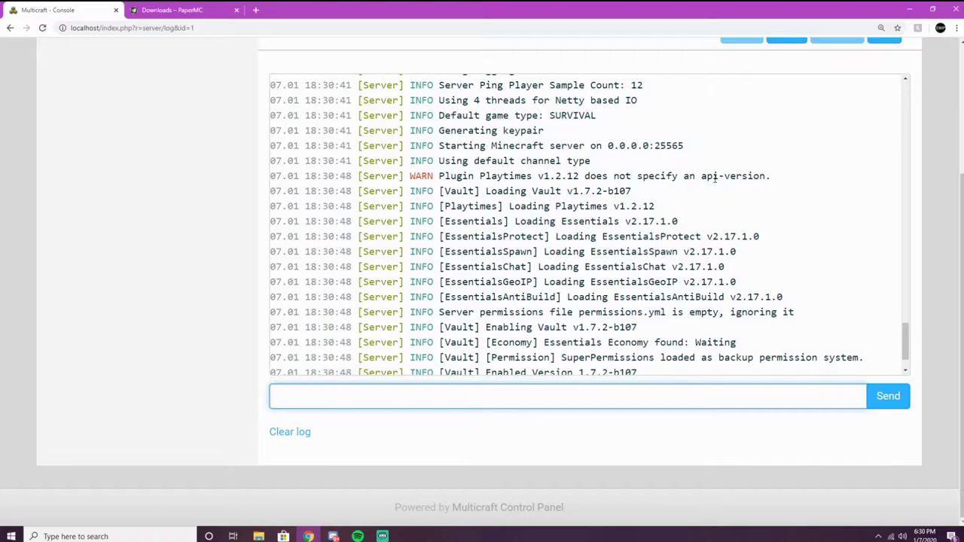
drag(422, 176, 767, 176)
click(768, 160)
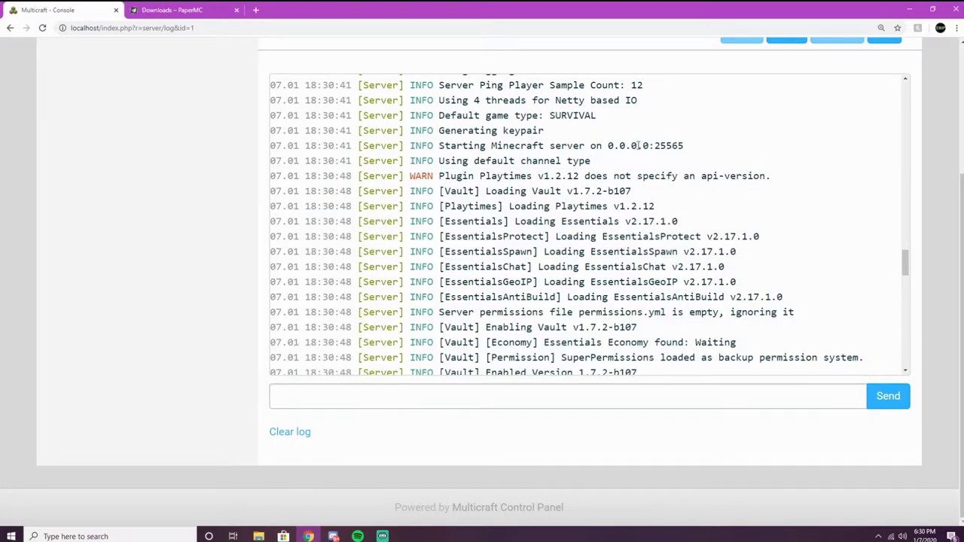
scroll(589, 172, up, 2)
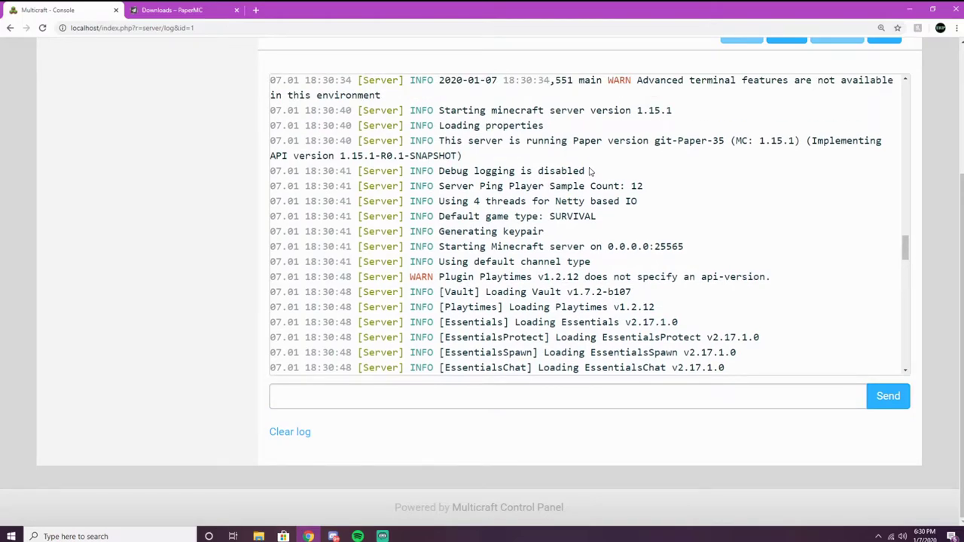
scroll(591, 169, up, 1)
scroll(591, 169, up, 1)
scroll(600, 278, down, 2)
drag(433, 293, 561, 292)
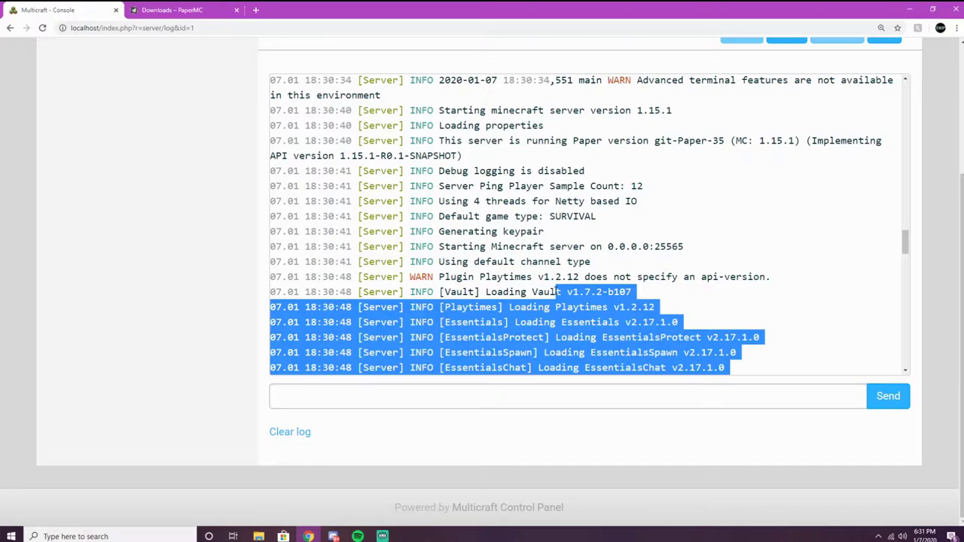
click(581, 262)
Check the unsupported server version error through to Startup Done, then show the PaperMC Downloads page.
scroll(581, 262, down, 1)
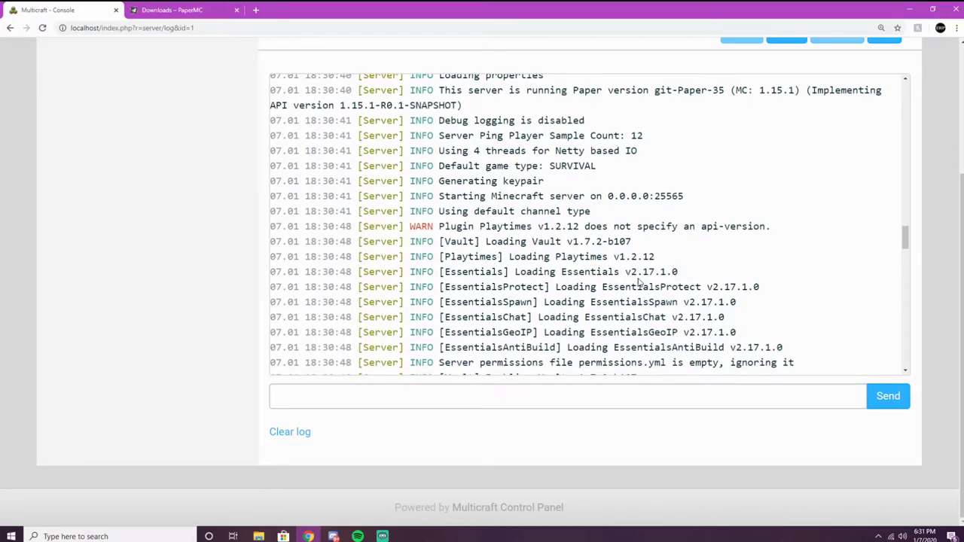
scroll(640, 282, down, 10)
scroll(537, 314, down, 10)
scroll(575, 268, down, 1)
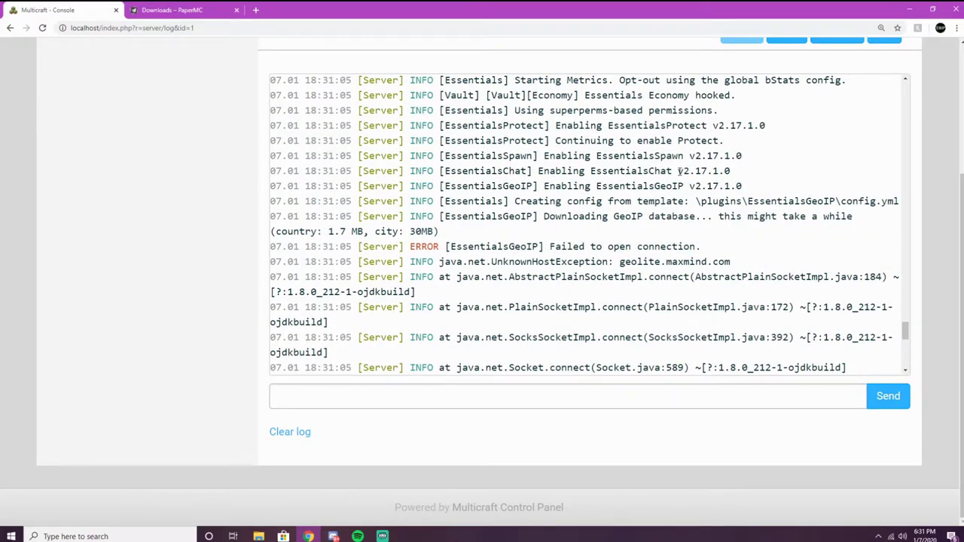
scroll(654, 245, up, 1)
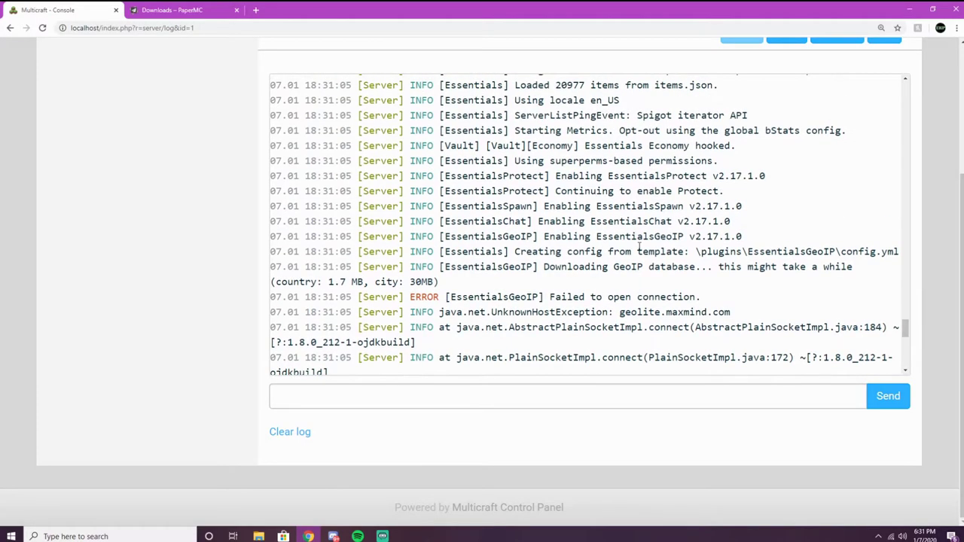
scroll(548, 230, up, 5)
scroll(631, 241, down, 8)
scroll(631, 243, up, 7)
scroll(607, 175, up, 1)
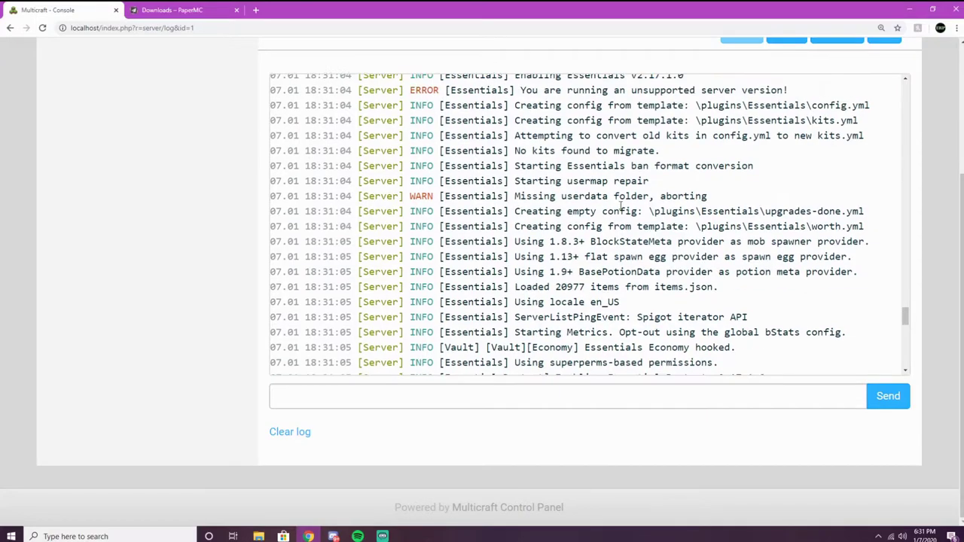
scroll(622, 200, up, 1)
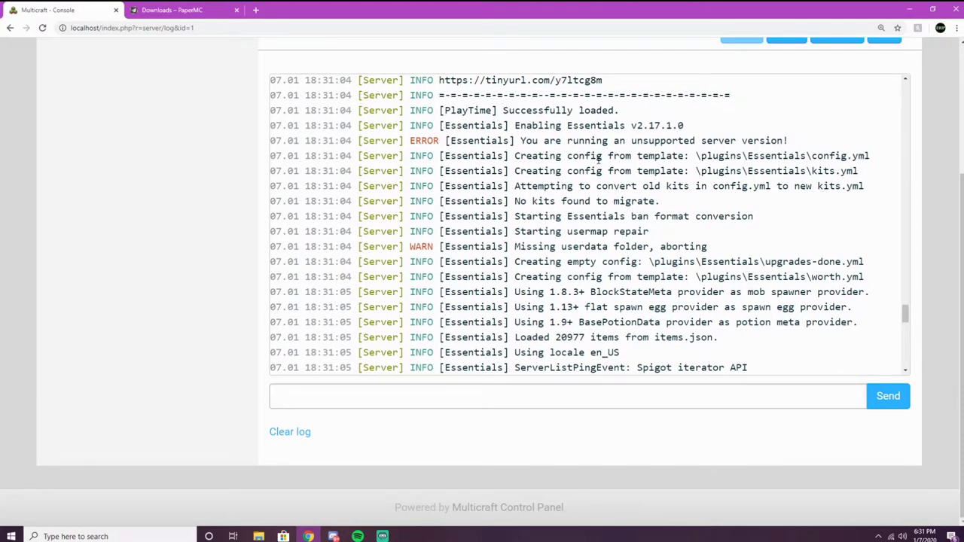
drag(521, 135, 788, 127)
click(789, 133)
scroll(775, 137, down, 10)
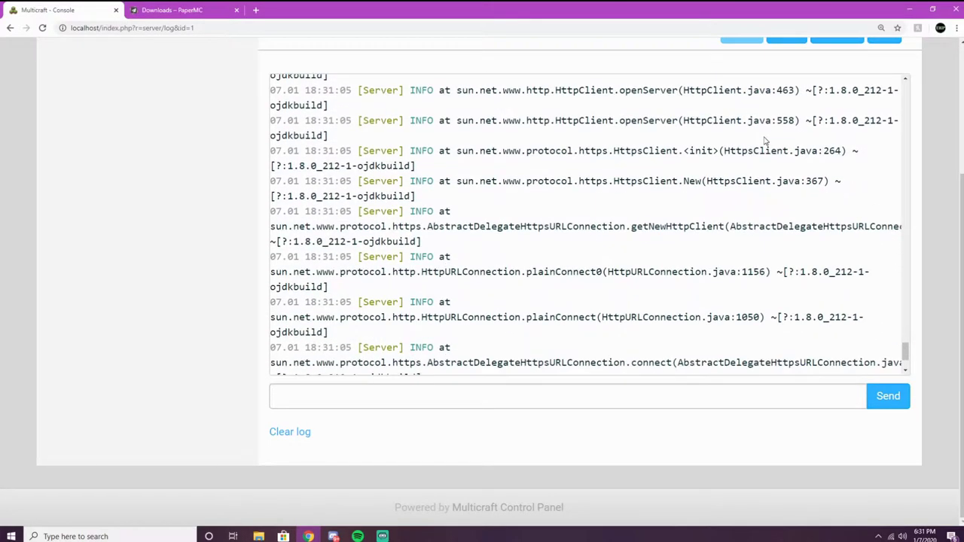
scroll(677, 225, down, 2)
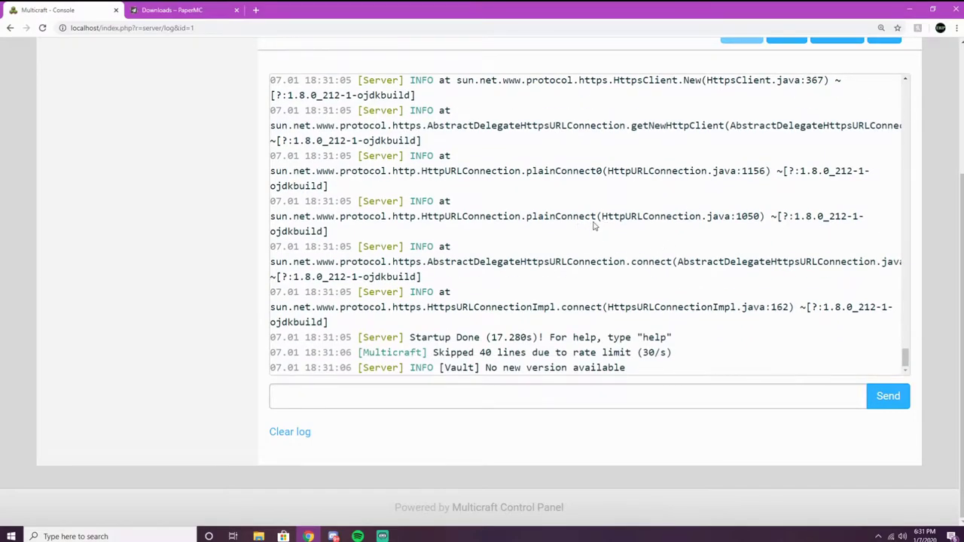
scroll(840, 150, up, 6)
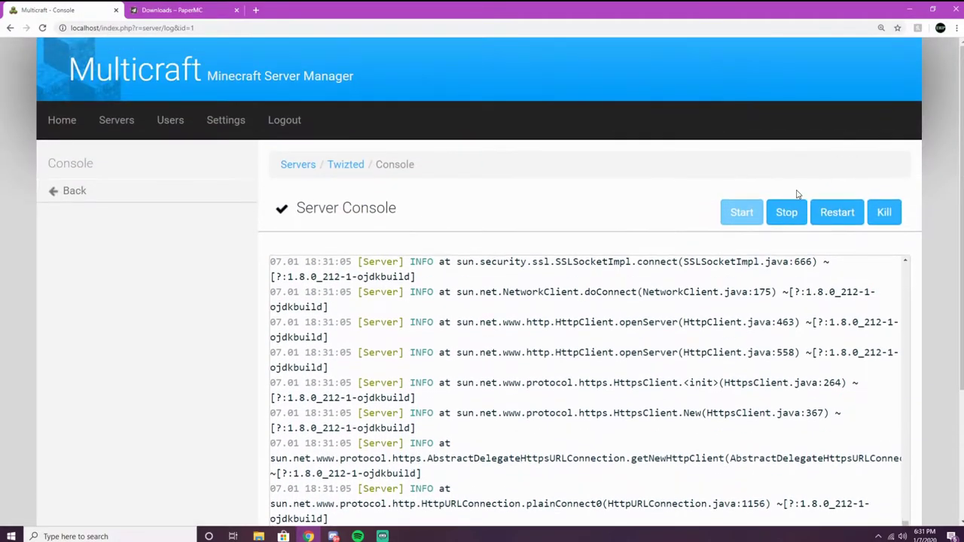
click(172, 10)
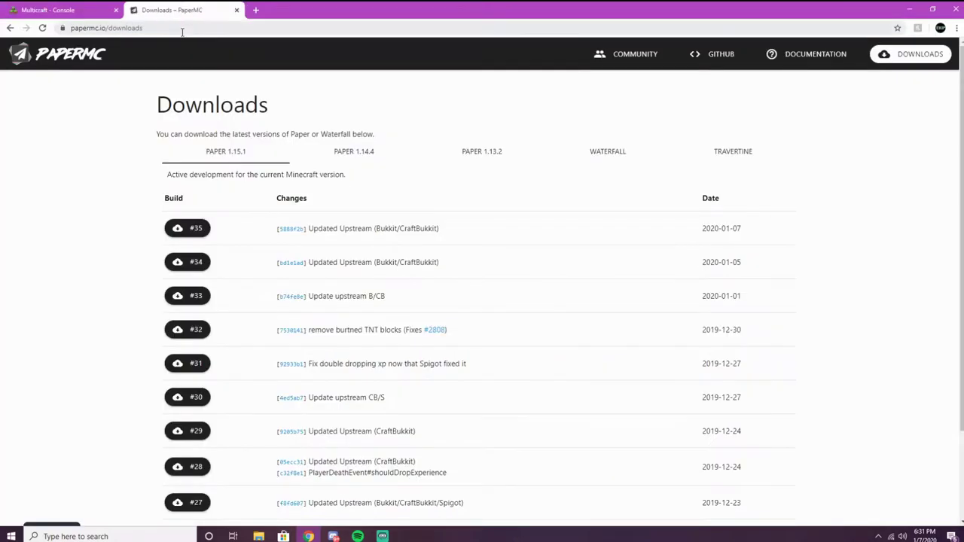
Run ipconfig in Command Prompt and note the PC's IPv4 address 10.0.0.143.
click(75, 536)
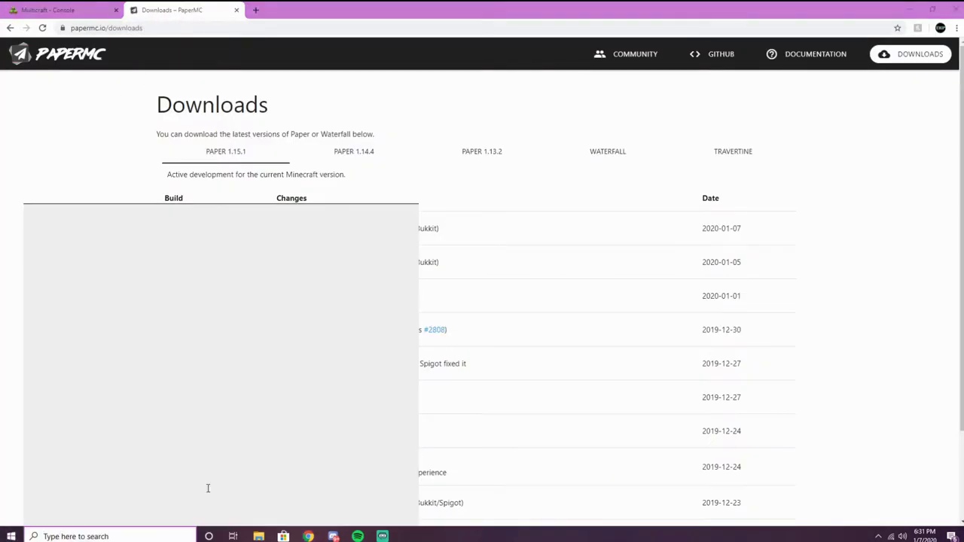
text(cmd)
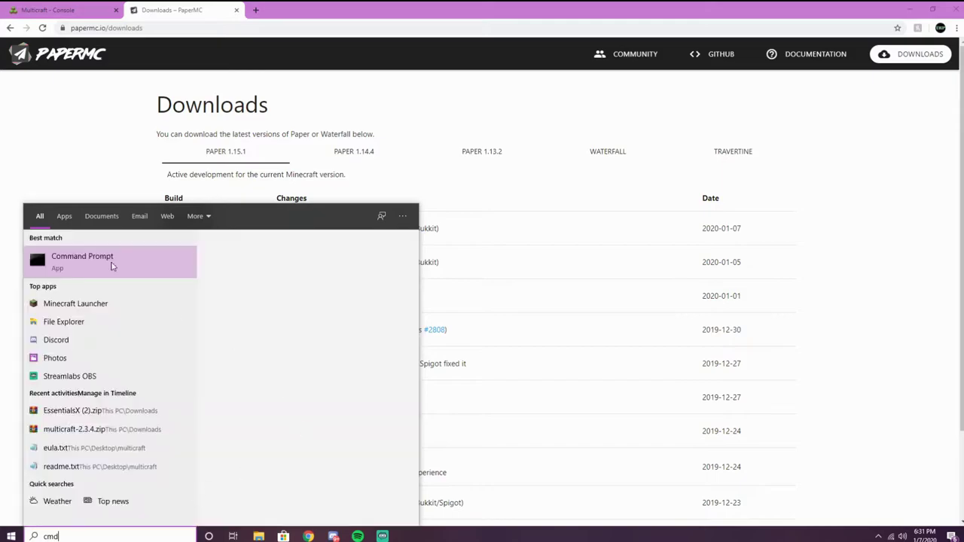
key(Return)
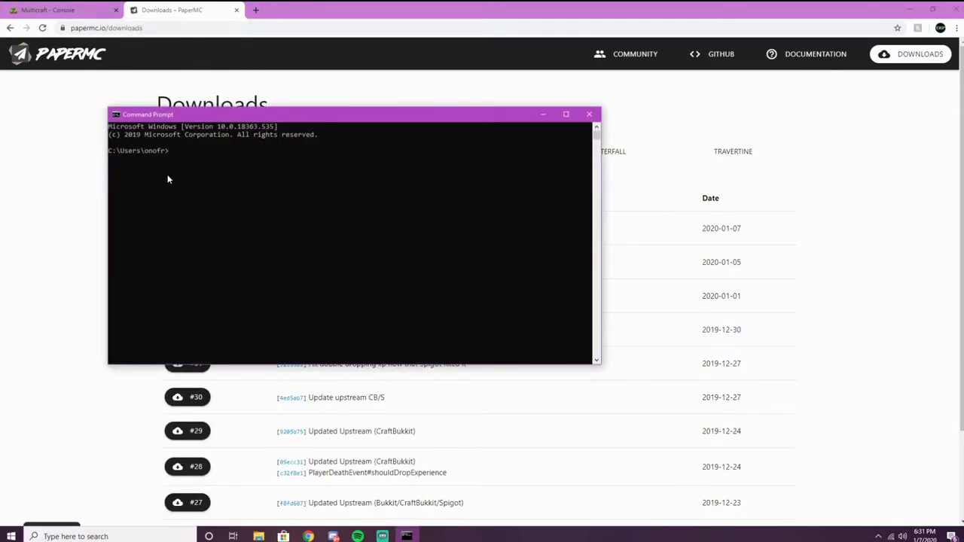
text(ipconfig)
key(Return)
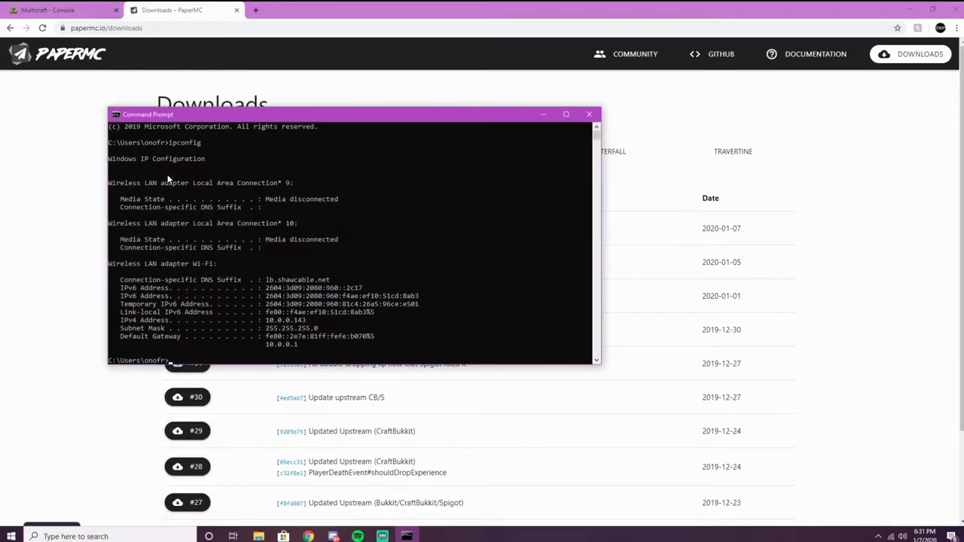
scroll(337, 305, down, 1)
drag(309, 291, 111, 298)
click(282, 303)
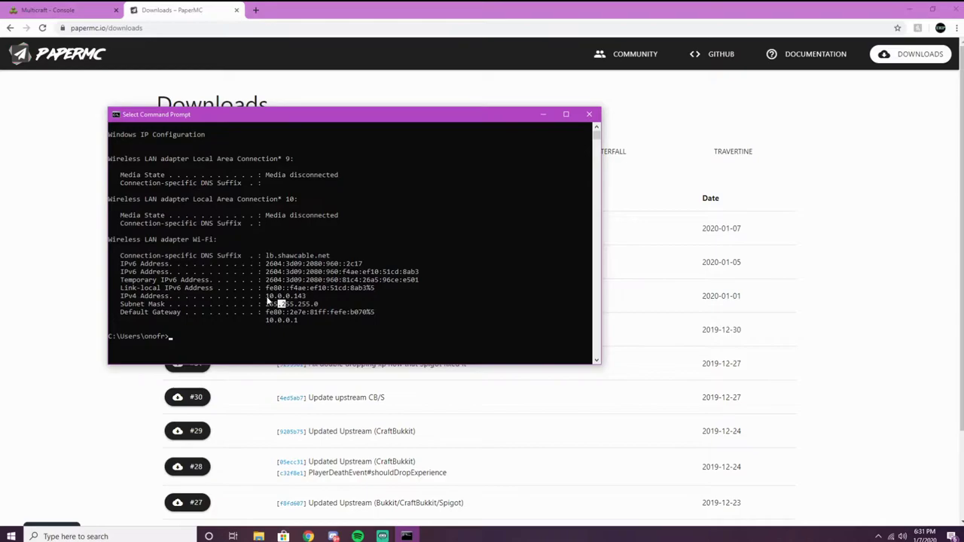
click(256, 15)
Load the router admin page at 10.0.0.1, confirming it is the default gateway in ipconfig.
text(10.)
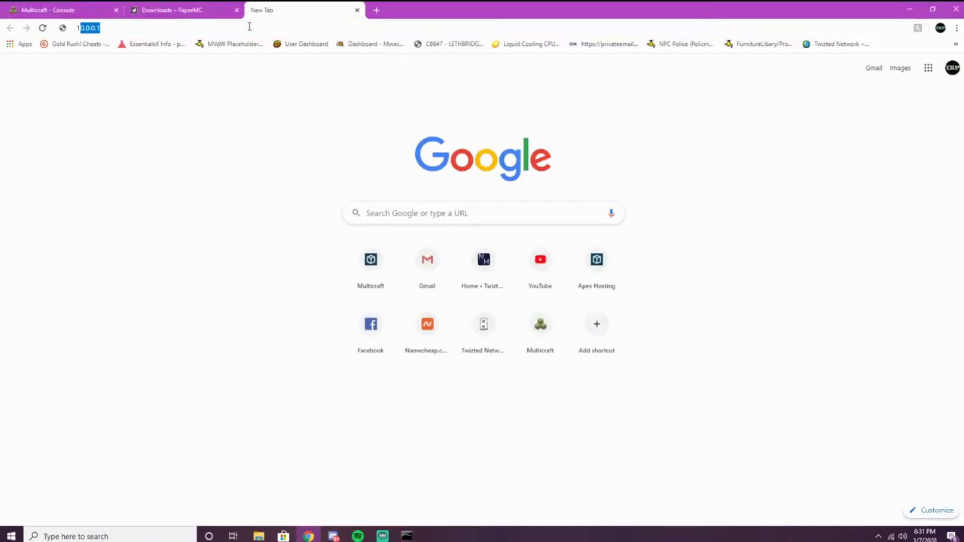
key(Return)
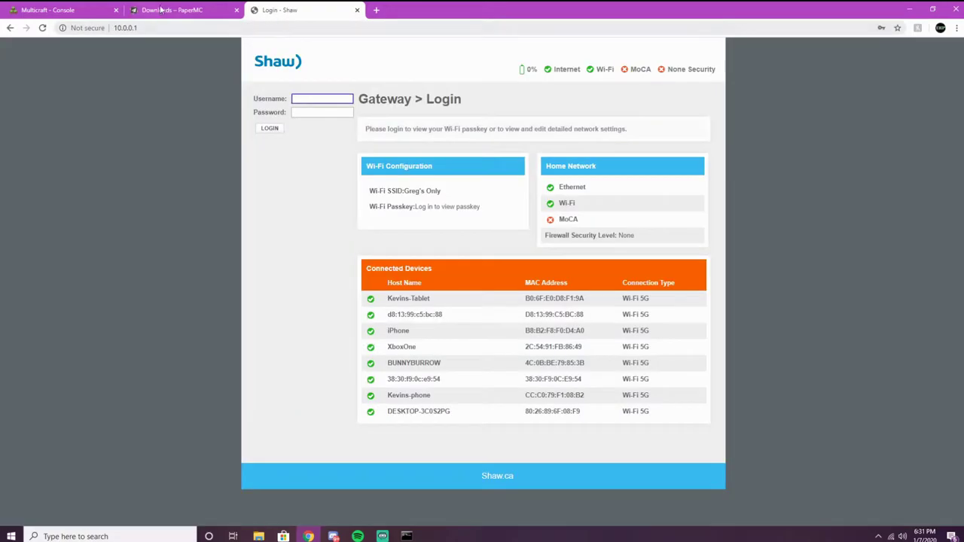
click(163, 10)
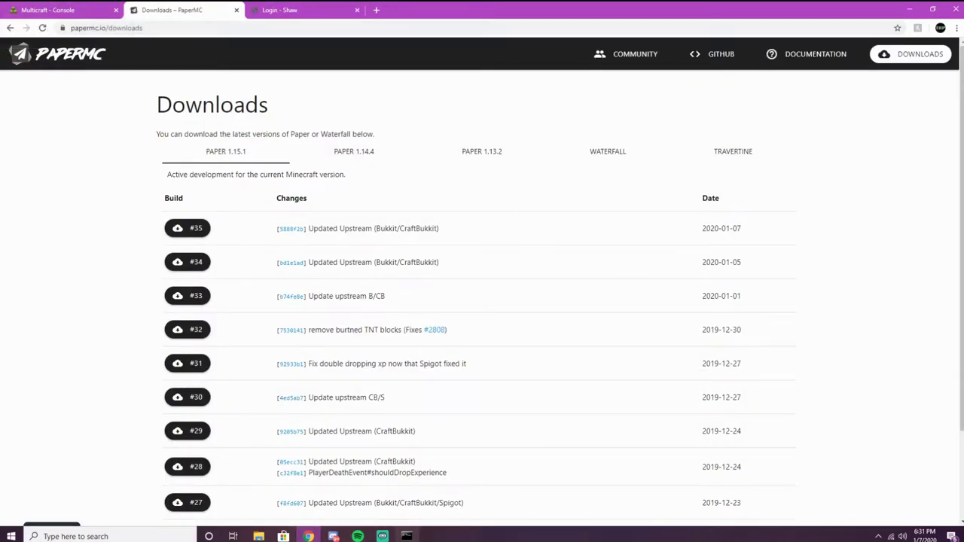
click(407, 536)
click(158, 320)
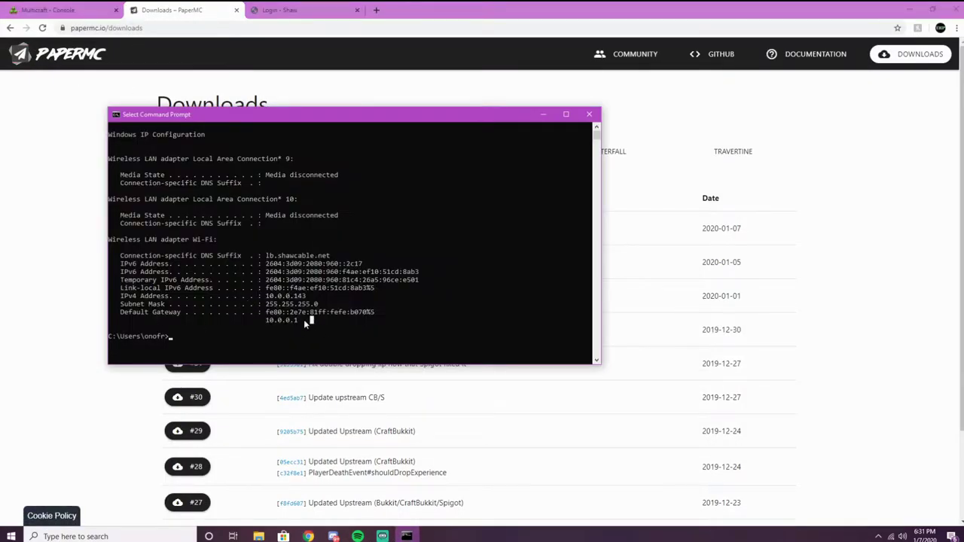
drag(264, 320, 119, 320)
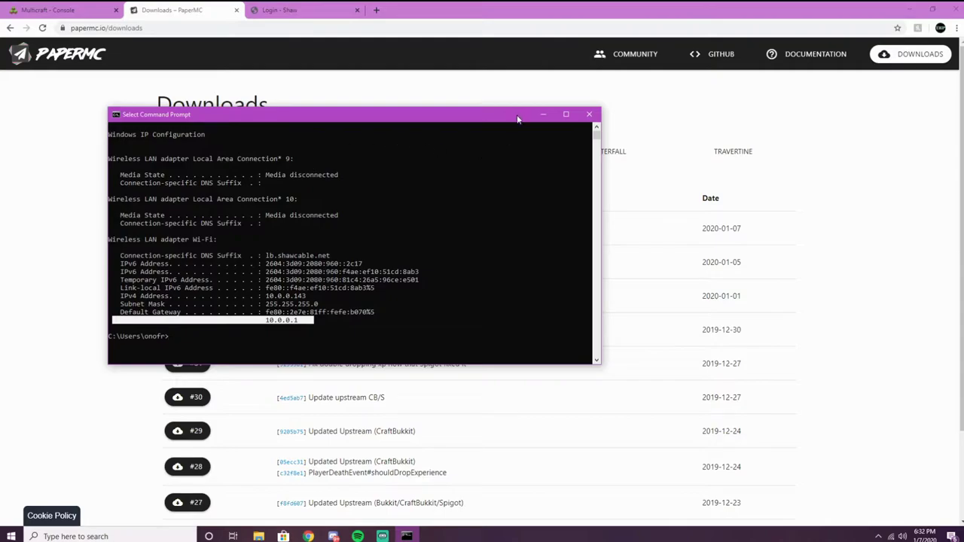
click(542, 114)
Log in to the Shaw router admin panel with the saved credentials.
click(290, 10)
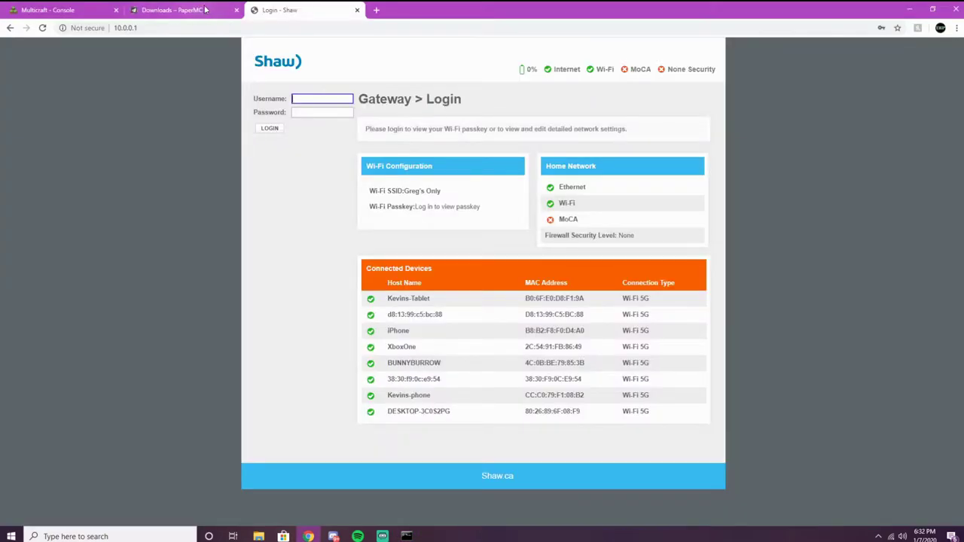
click(236, 11)
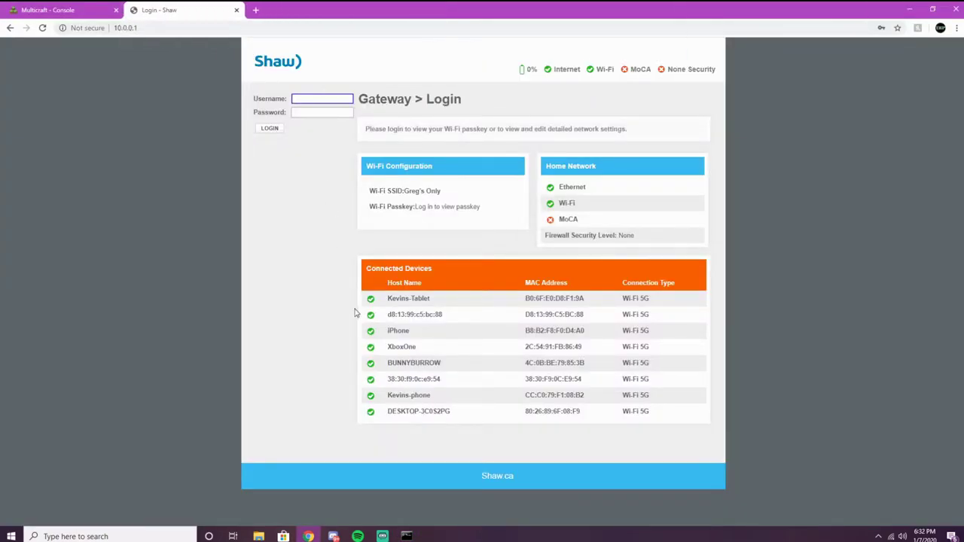
click(298, 124)
click(269, 129)
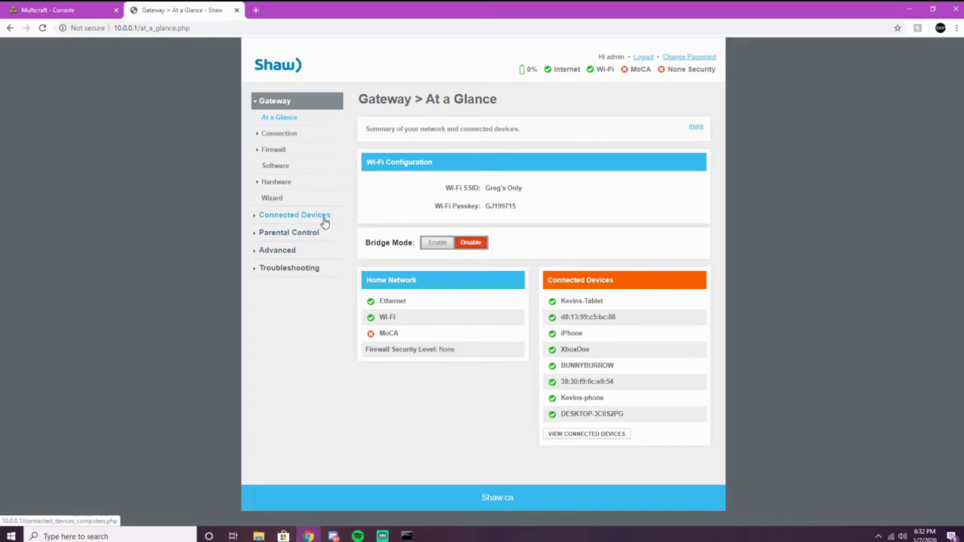
In Port Forwarding, delete the existing Tutorial 25565 rule and disable forwarding.
click(276, 250)
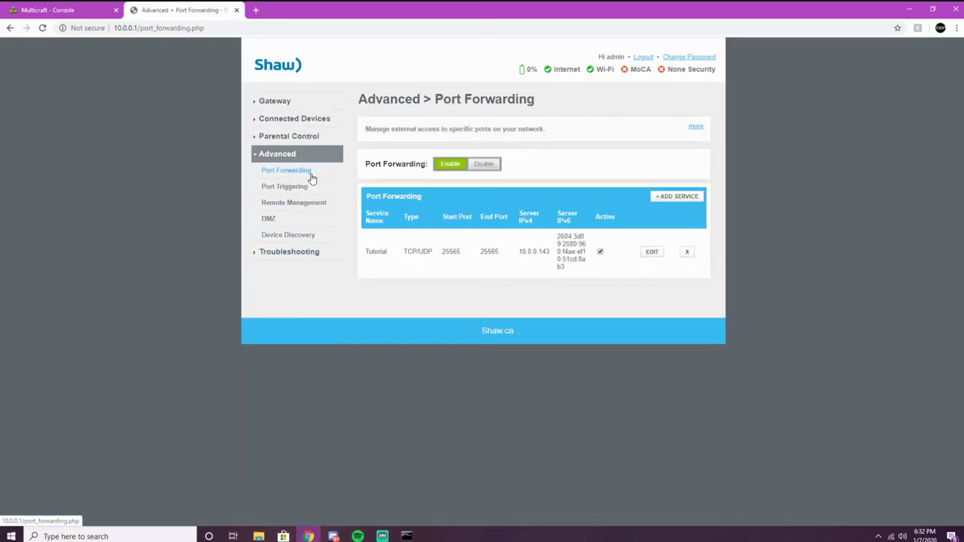
click(686, 252)
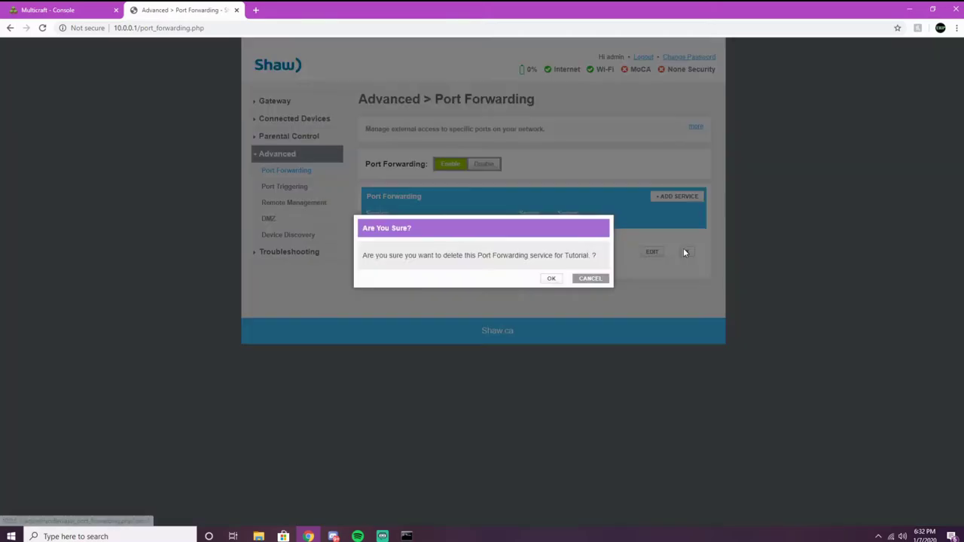
click(548, 280)
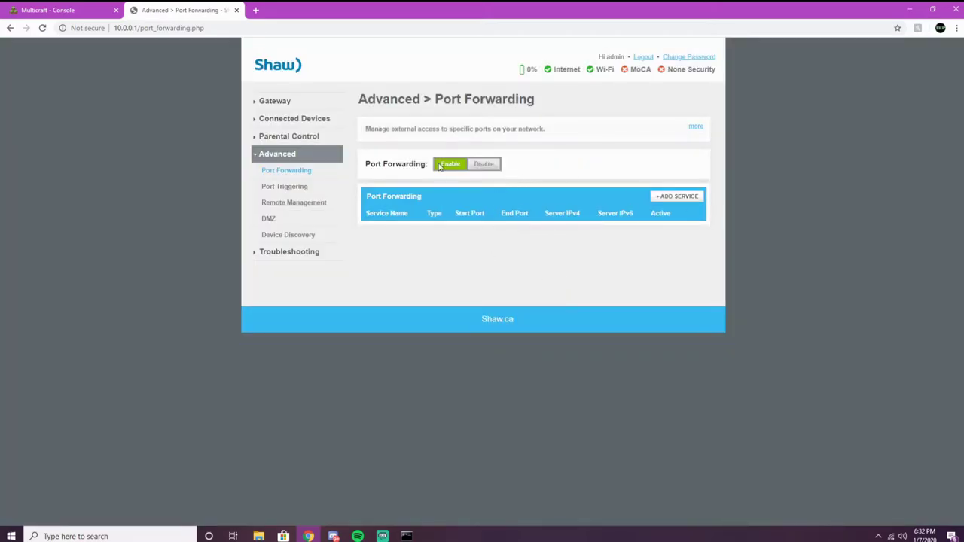
click(484, 163)
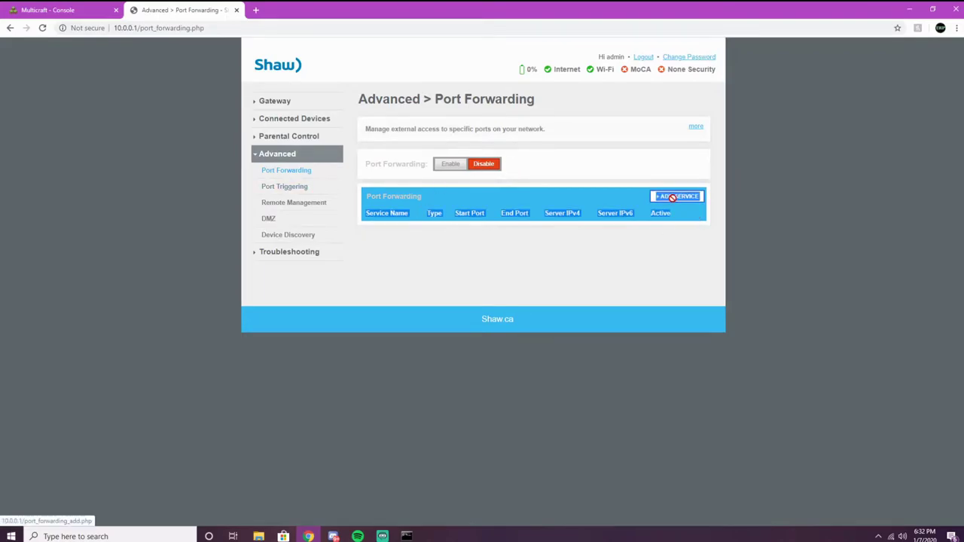
Re-enable port forwarding and add a service named Twizted with type TCP/UDP.
click(450, 164)
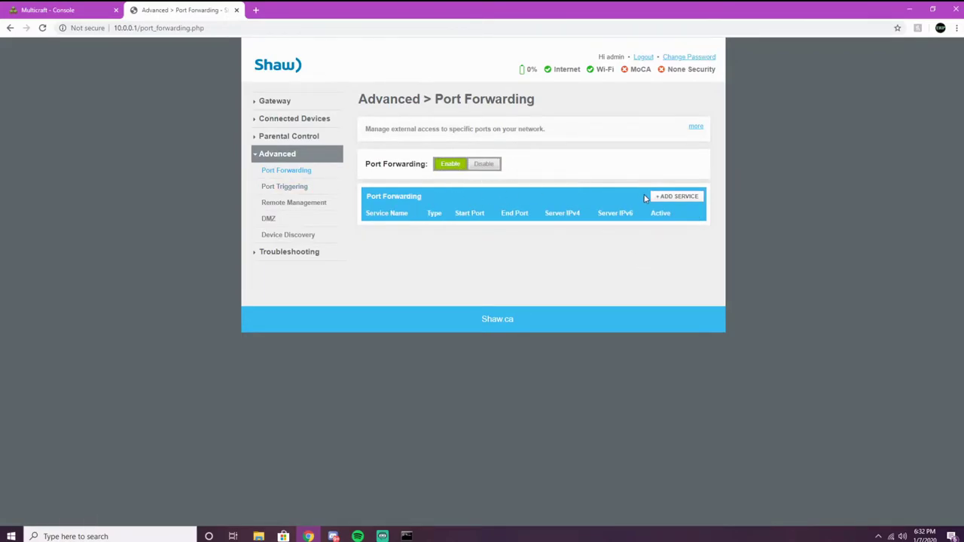
click(666, 198)
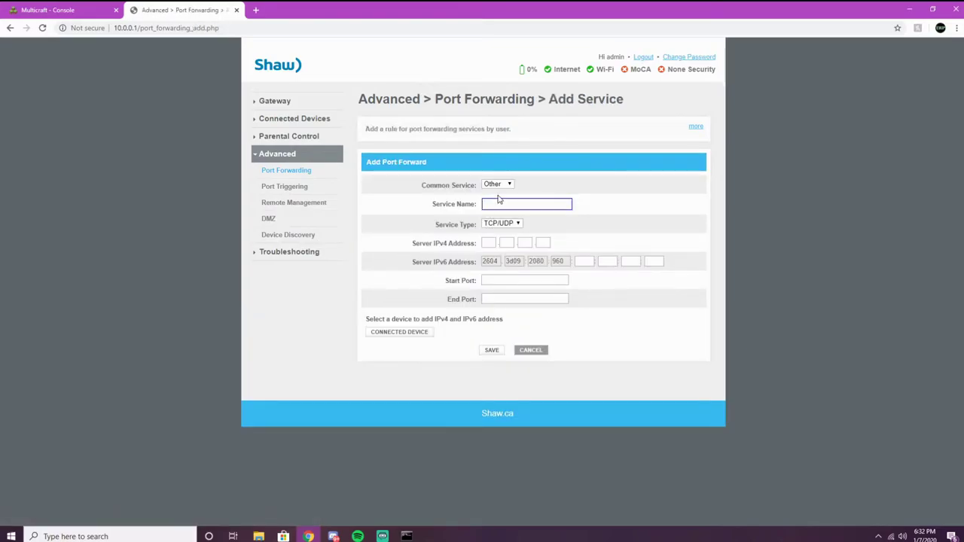
click(497, 201)
text(Twizted)
click(500, 224)
click(498, 231)
Enter server IPv4 10.0.0.143 and bring the ipconfig window alongside the browser.
click(488, 241)
text(10)
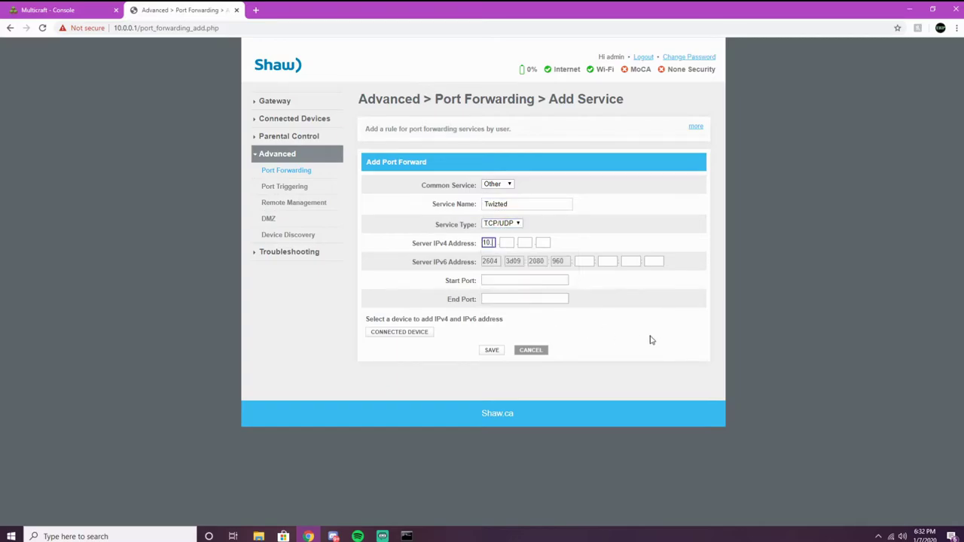
key(Tab)
text(0)
key(Tab)
text(0)
key(Tab)
text(143)
key(Tab)
click(406, 536)
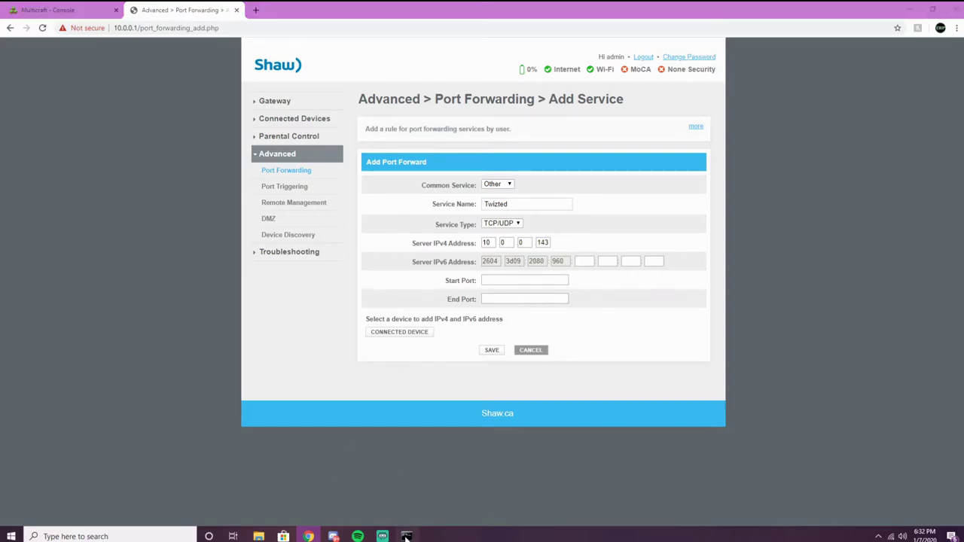
mouse_move(348, 115)
mouse_down()
mouse_move(304, 27)
mouse_move(430, 105)
mouse_move(353, 114)
mouse_up()
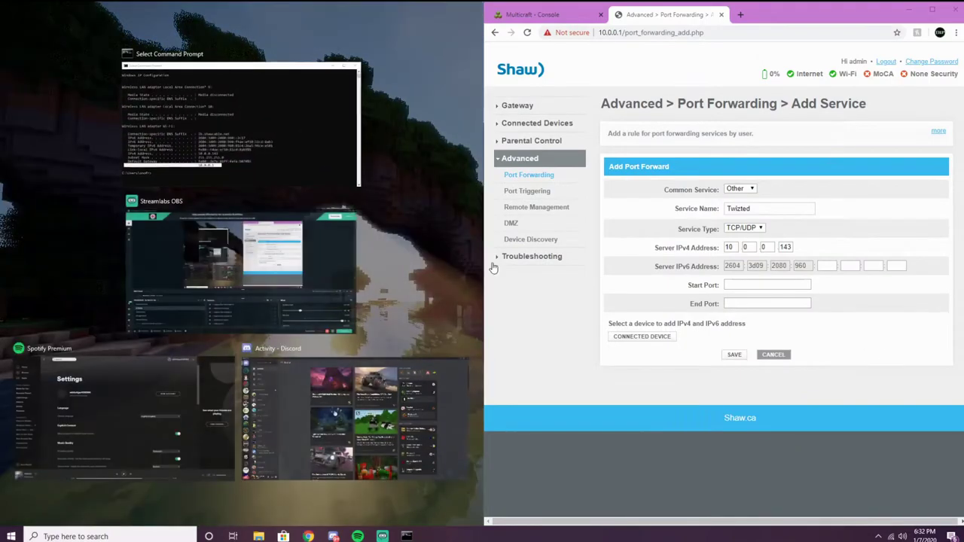
Copy the PC's IPv6 suffix f4ae:ef10:51cd:8ab3 from ipconfig into the rule's IPv6 boxes.
click(236, 132)
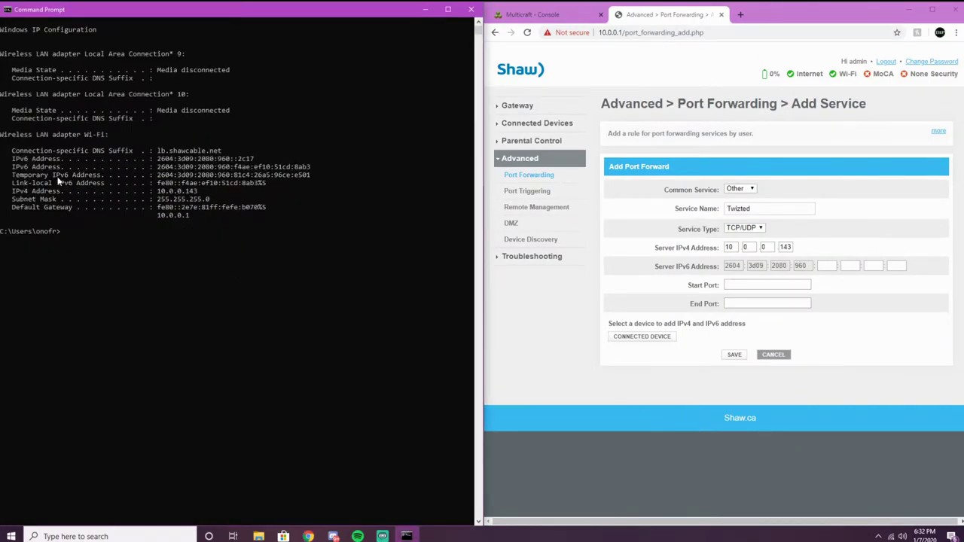
drag(155, 167, 318, 167)
click(827, 266)
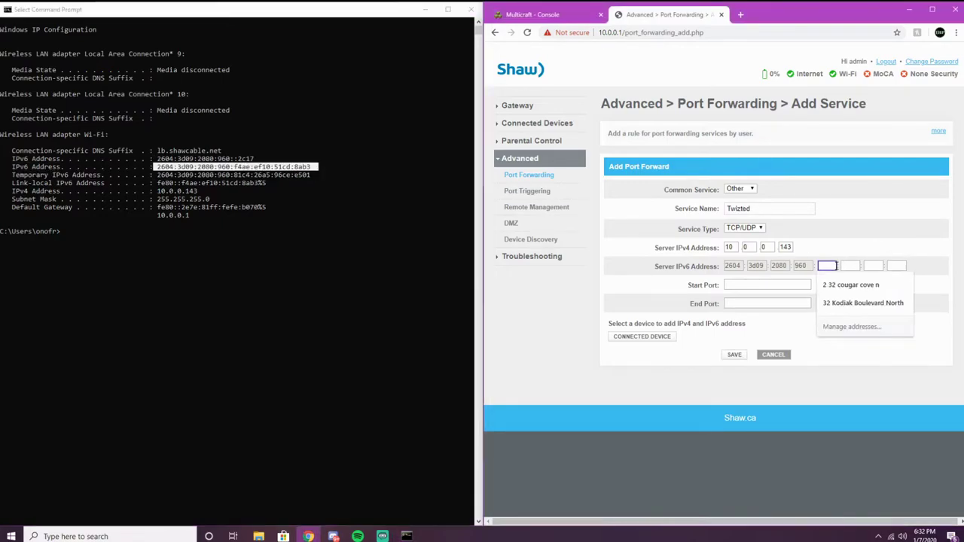
text(f4ae)
key(Tab)
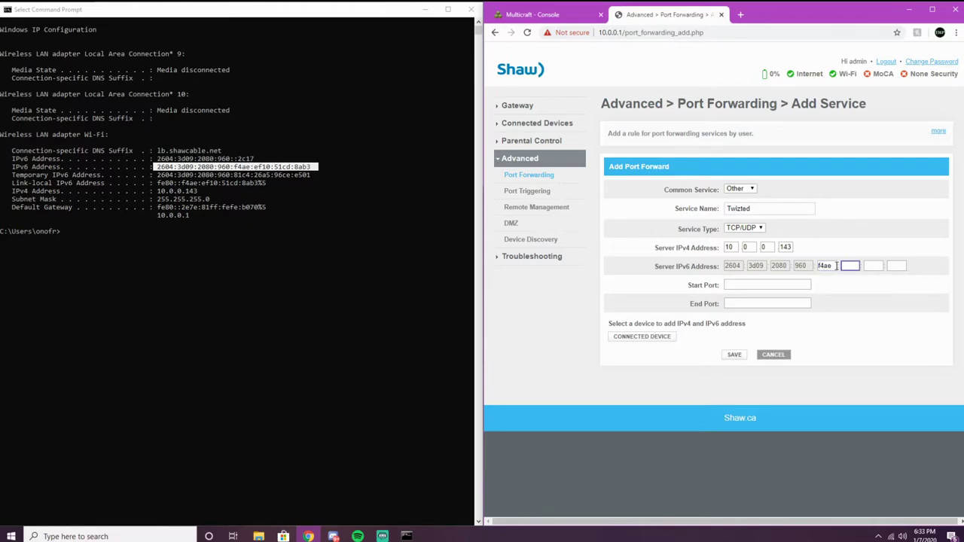
text(ef10)
key(Tab)
text(51cd)
key(Tab)
text(8)
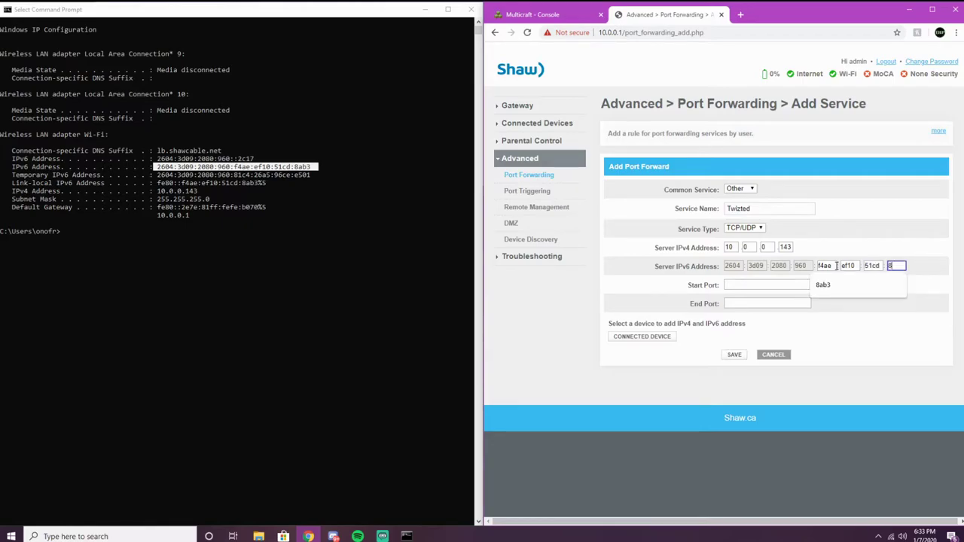
text(ab3)
Set start and end port to 25565 and save the Twizted rule.
click(762, 286)
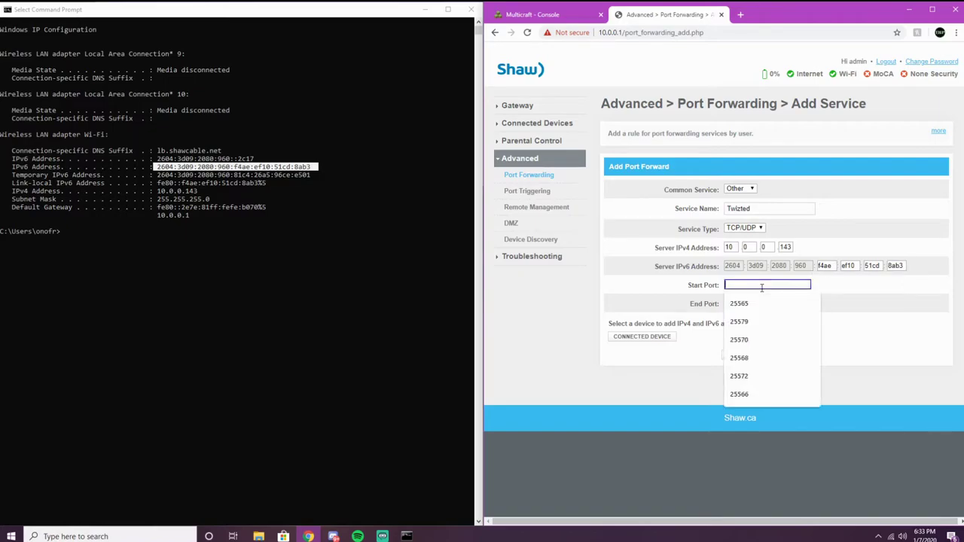
click(534, 14)
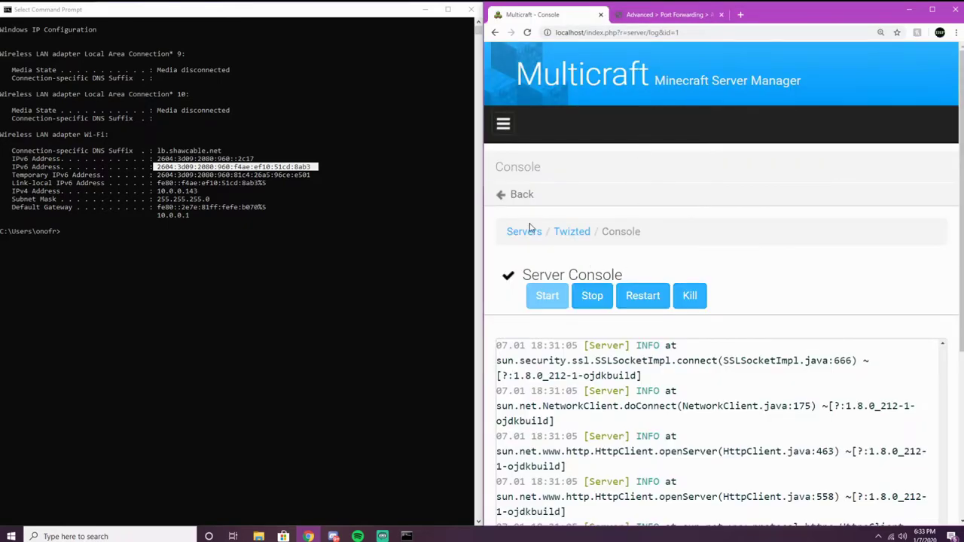
click(554, 200)
scroll(665, 389, down, 3)
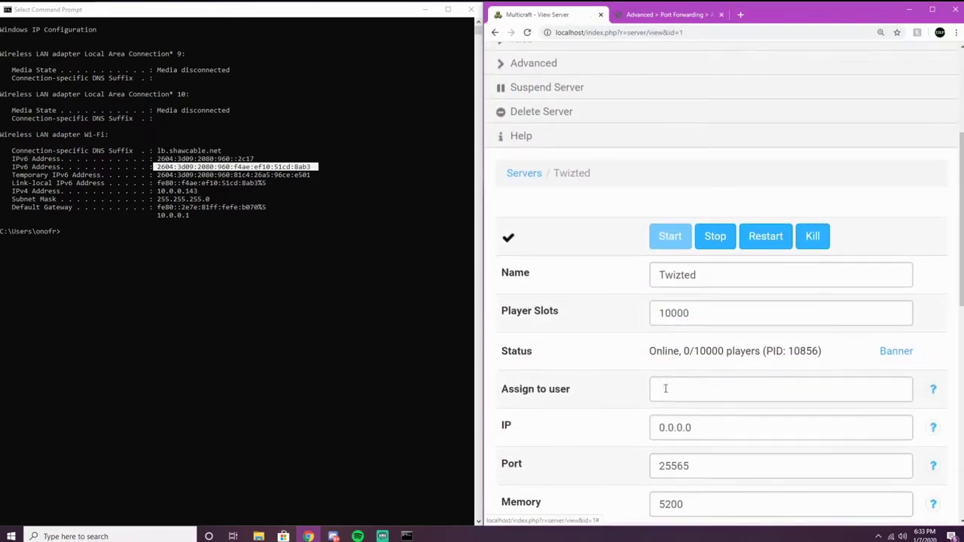
scroll(665, 388, down, 1)
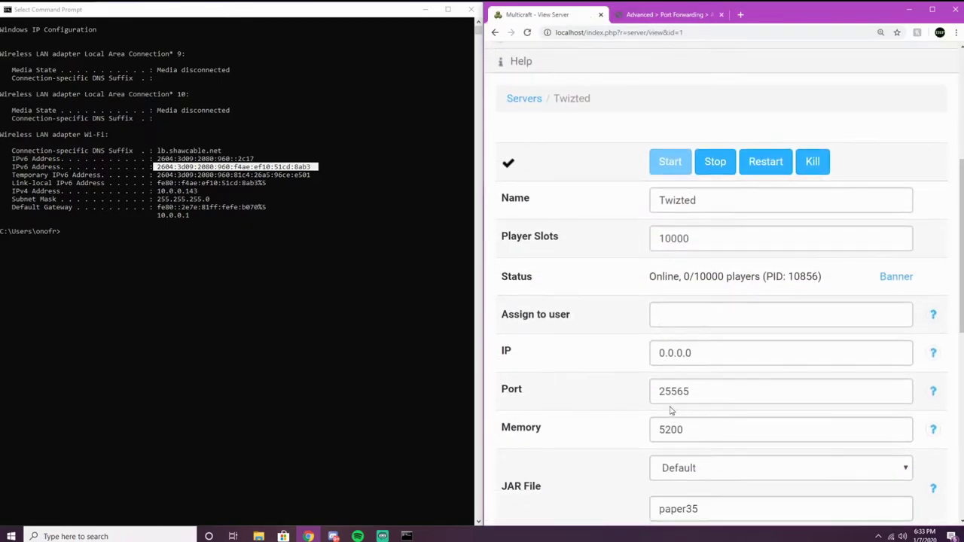
click(667, 13)
click(737, 284)
text(25565)
key(Tab)
text(25565)
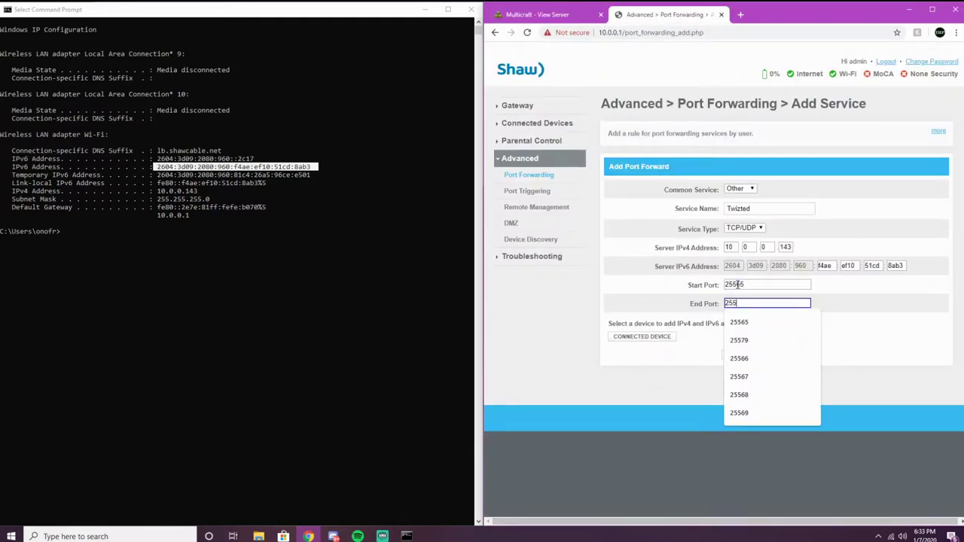
click(734, 353)
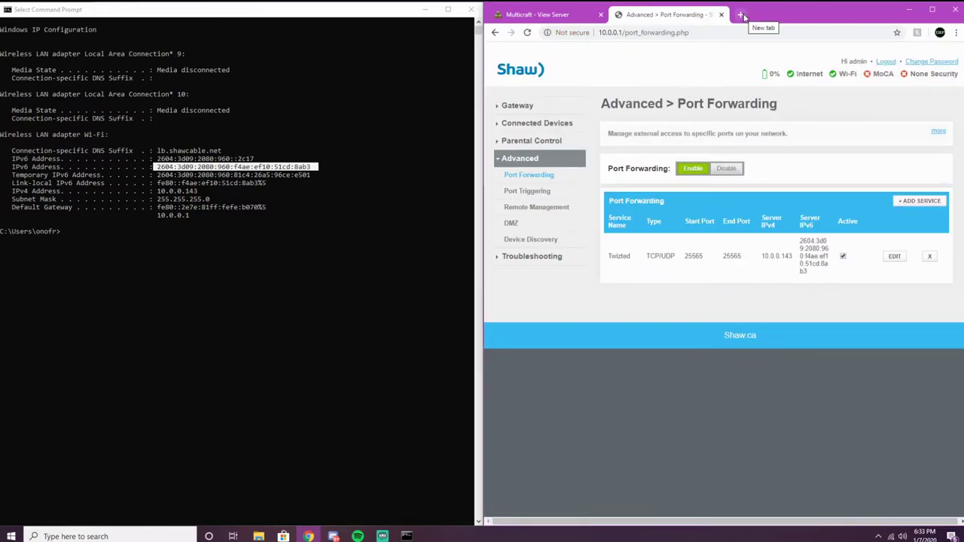
click(932, 9)
Search 'is my port open' in a new tab and open canyouseeme.org.
click(509, 30)
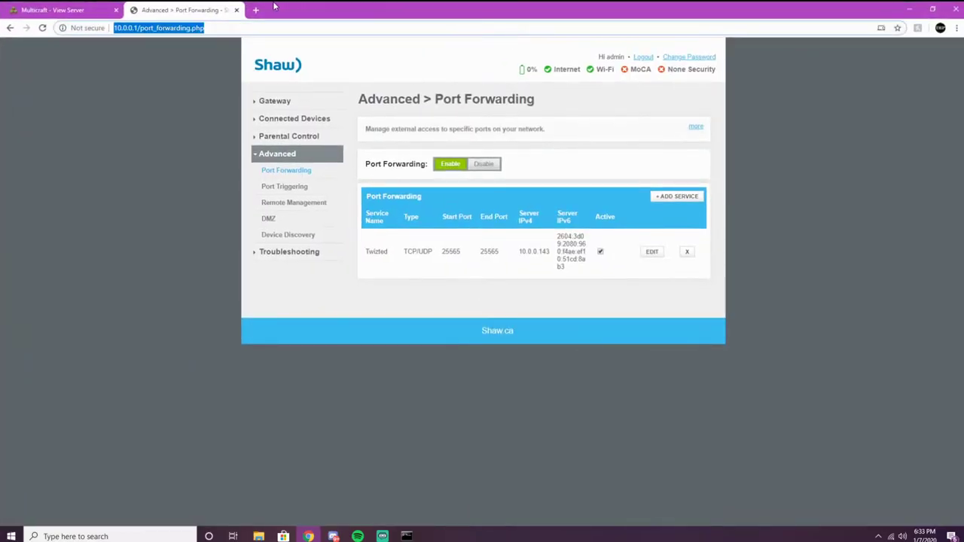
click(255, 10)
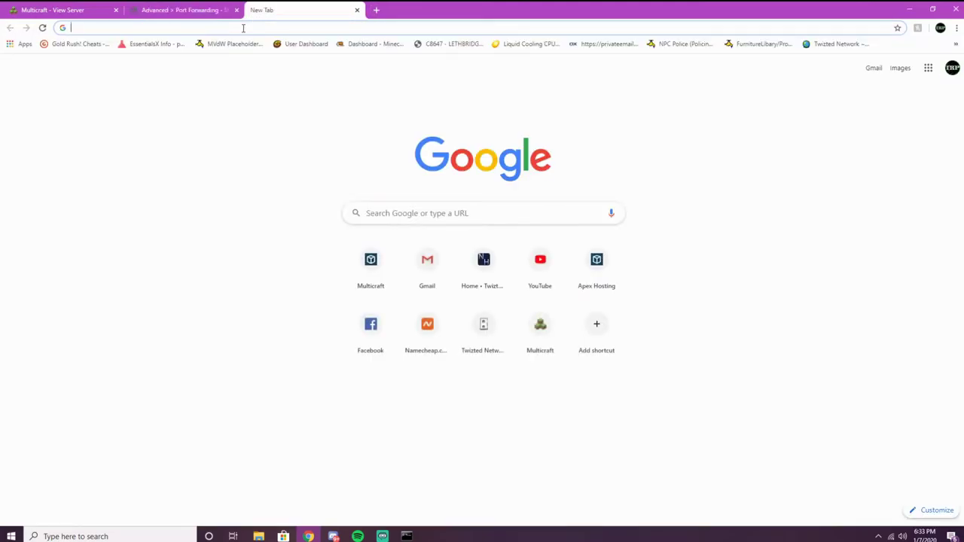
text(is my p)
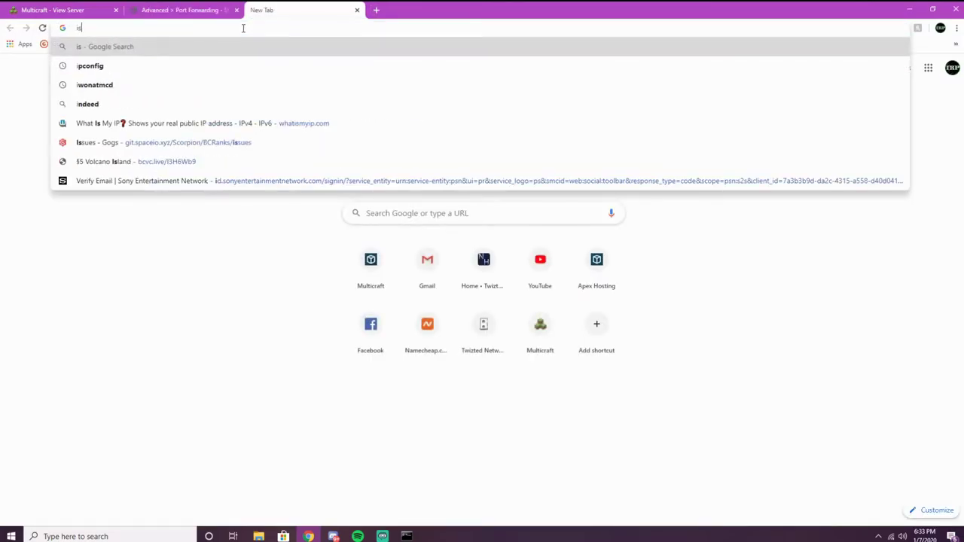
text(ort open)
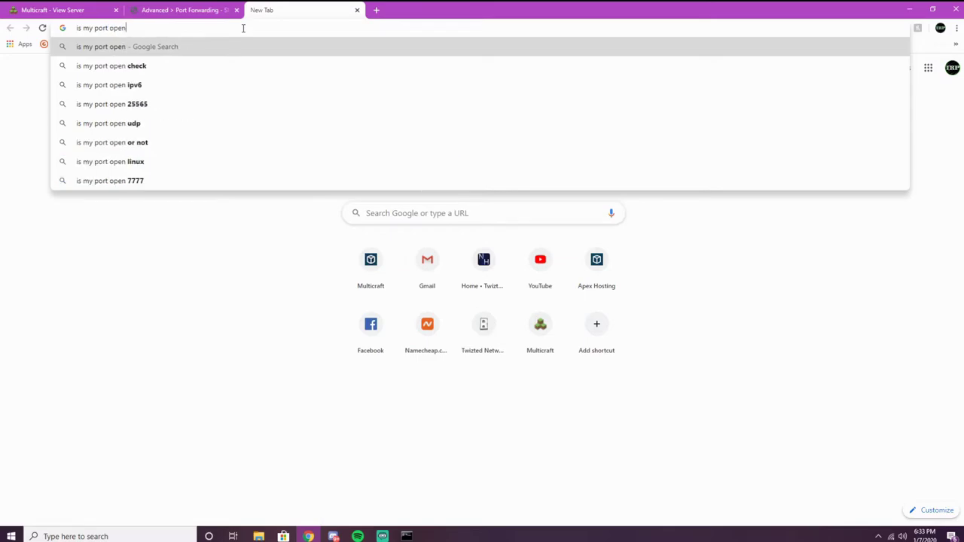
key(Return)
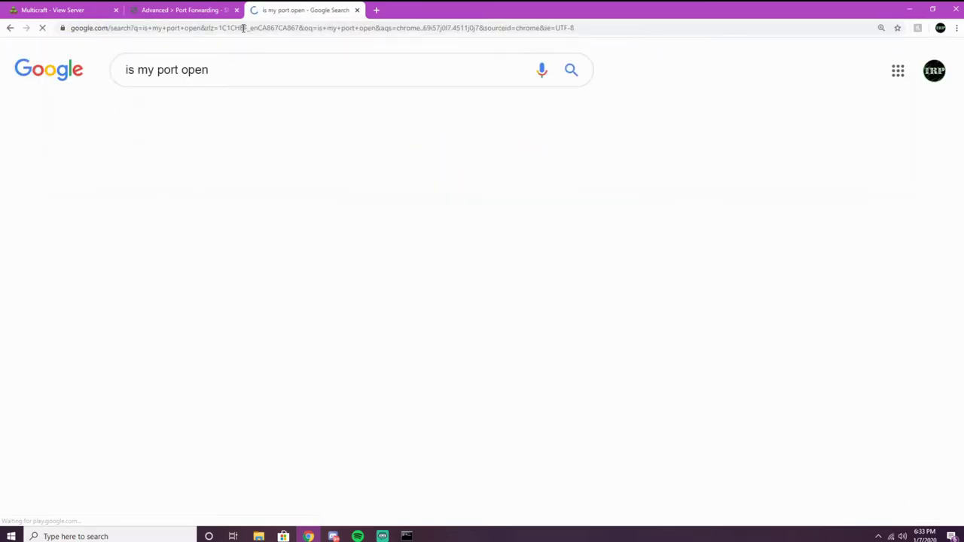
click(245, 175)
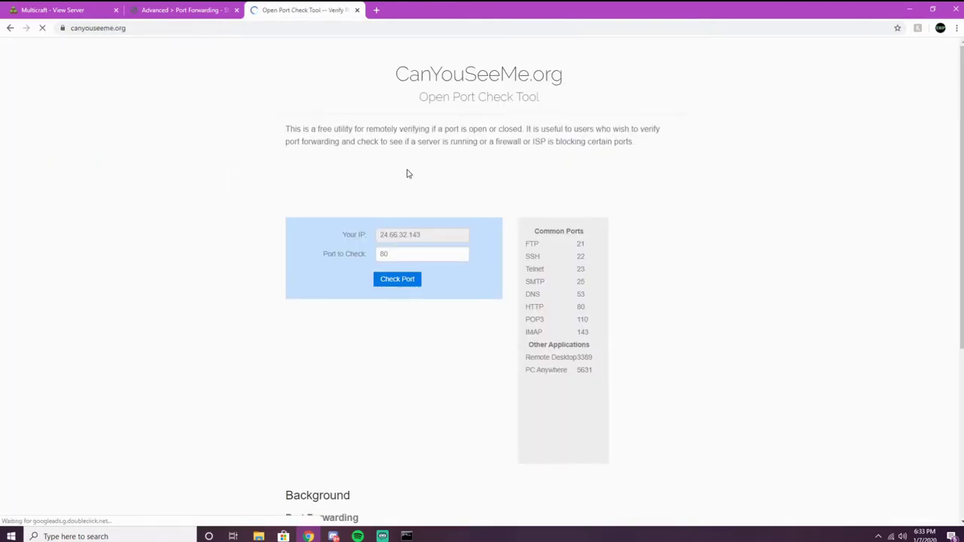
Check port 25565 on CanYouSeeMe and confirm the success message.
right_click(398, 252)
key(Escape)
key(ctrl+a)
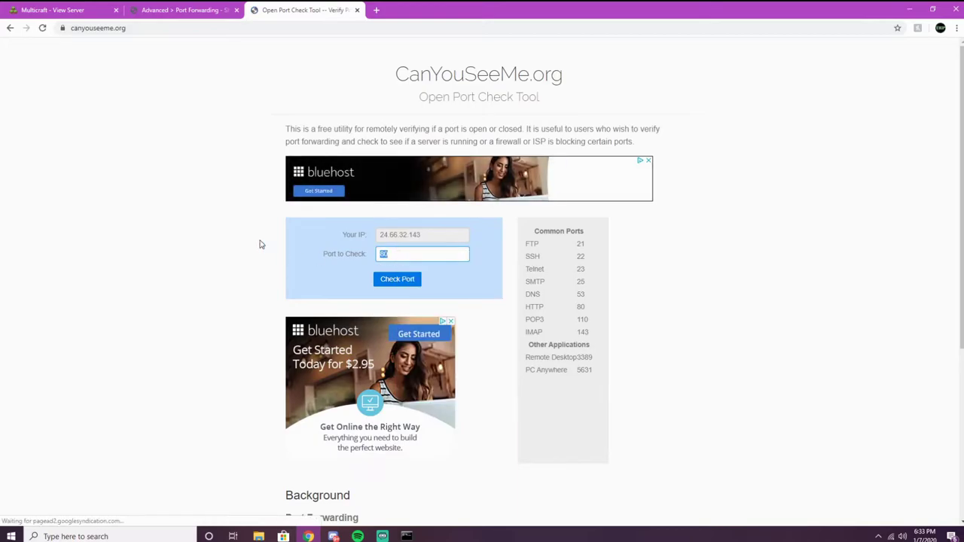
text(25565)
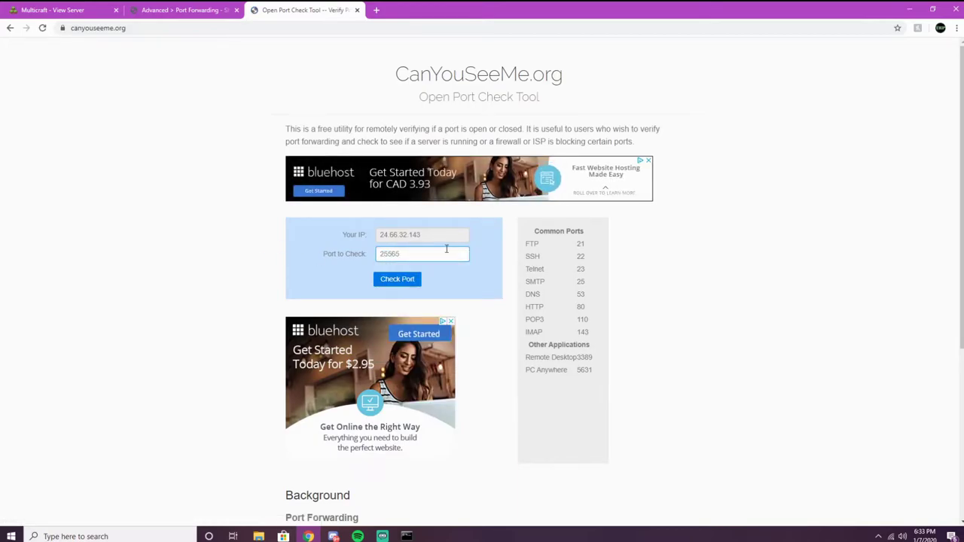
key(Return)
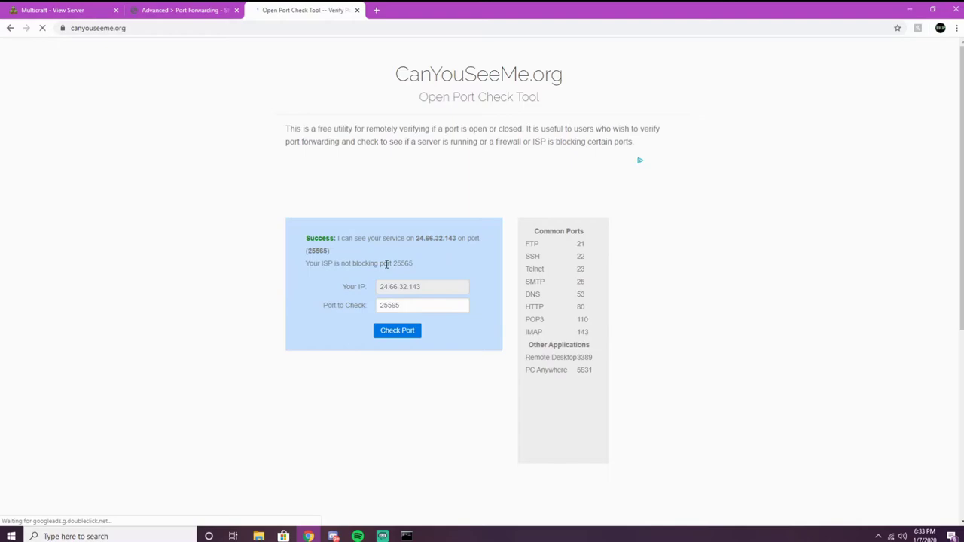
triple_click(308, 250)
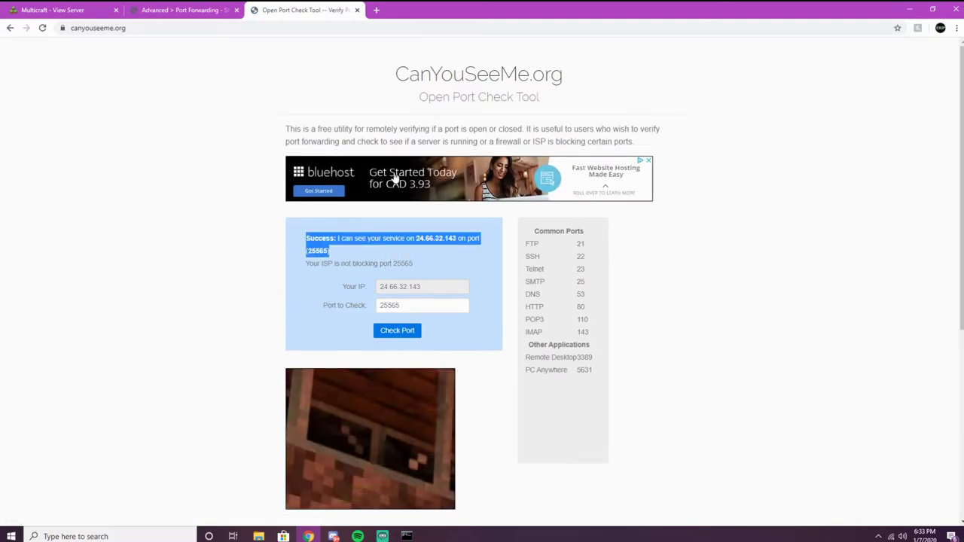
Go to whatismyip.com in a new tab.
click(376, 10)
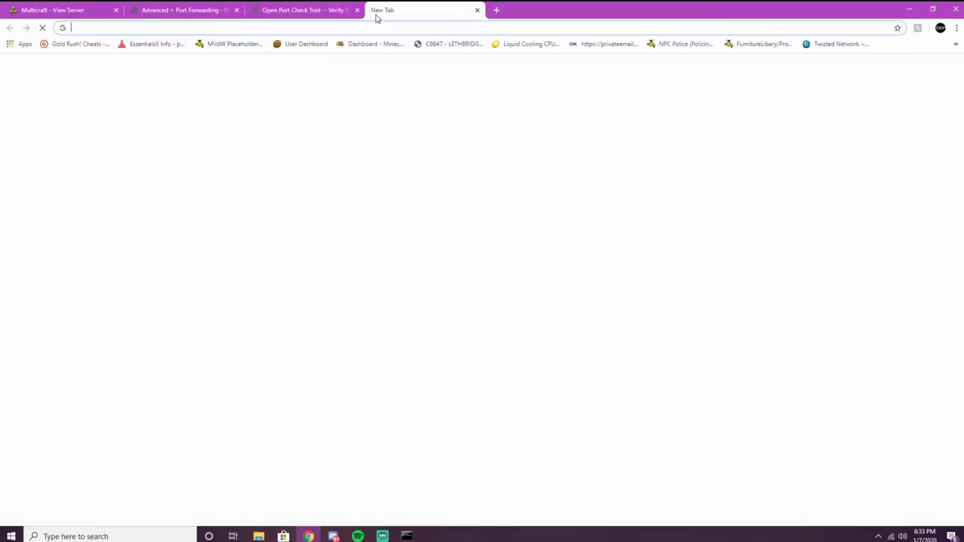
text(what)
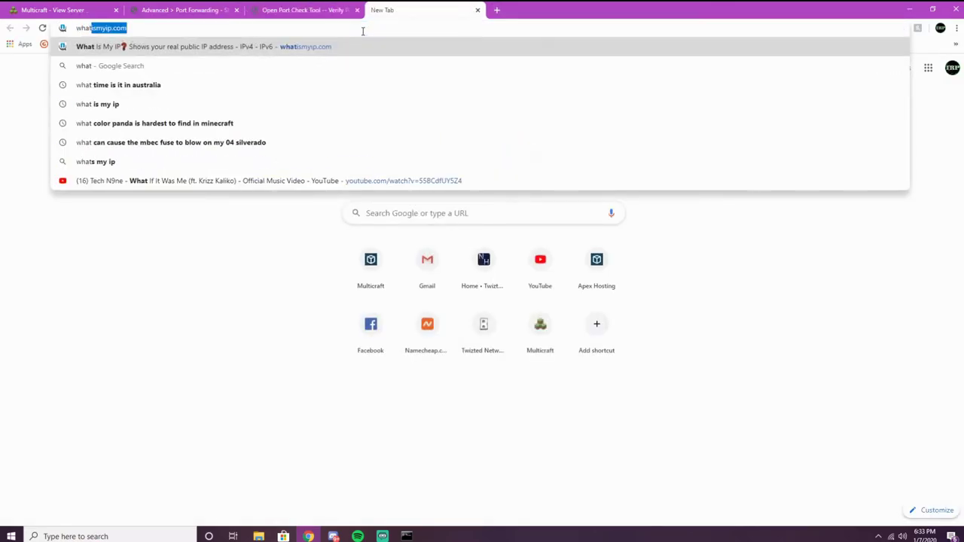
key(Return)
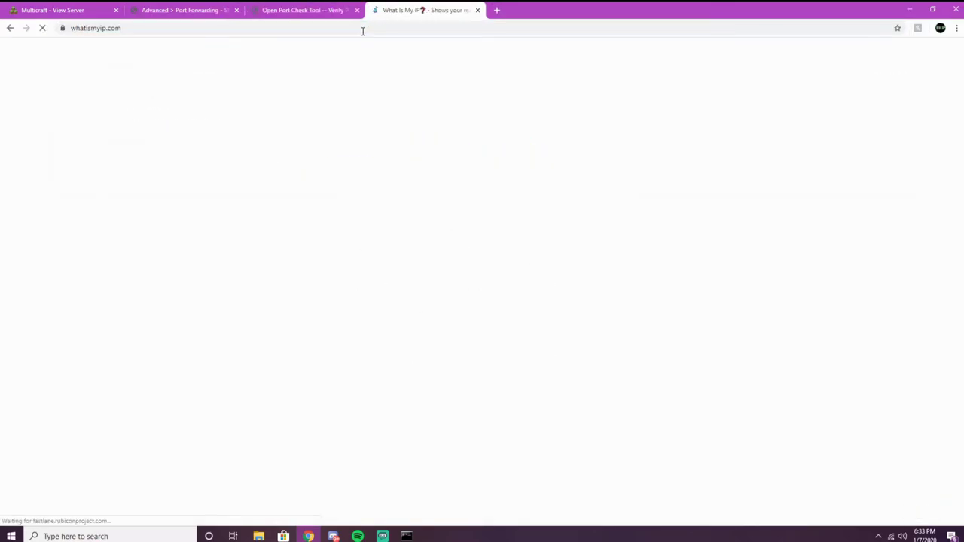